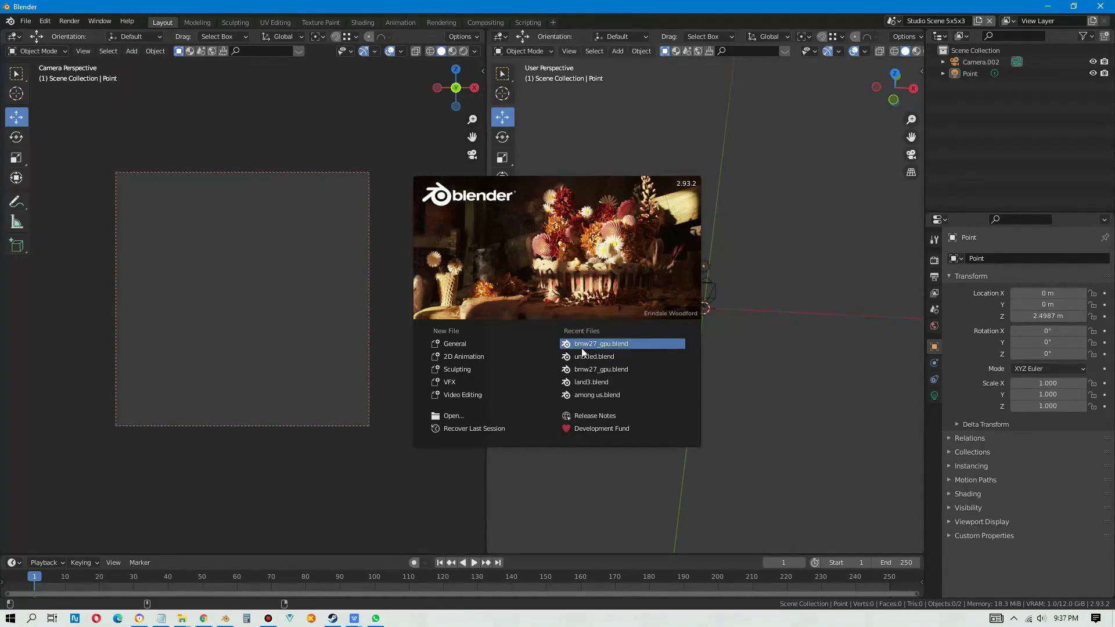
Step: Open bmw27_gpu.blend from Recent Files and briefly check its Denoising settings
{"action": "left_click", "coordinate": [581, 345]}
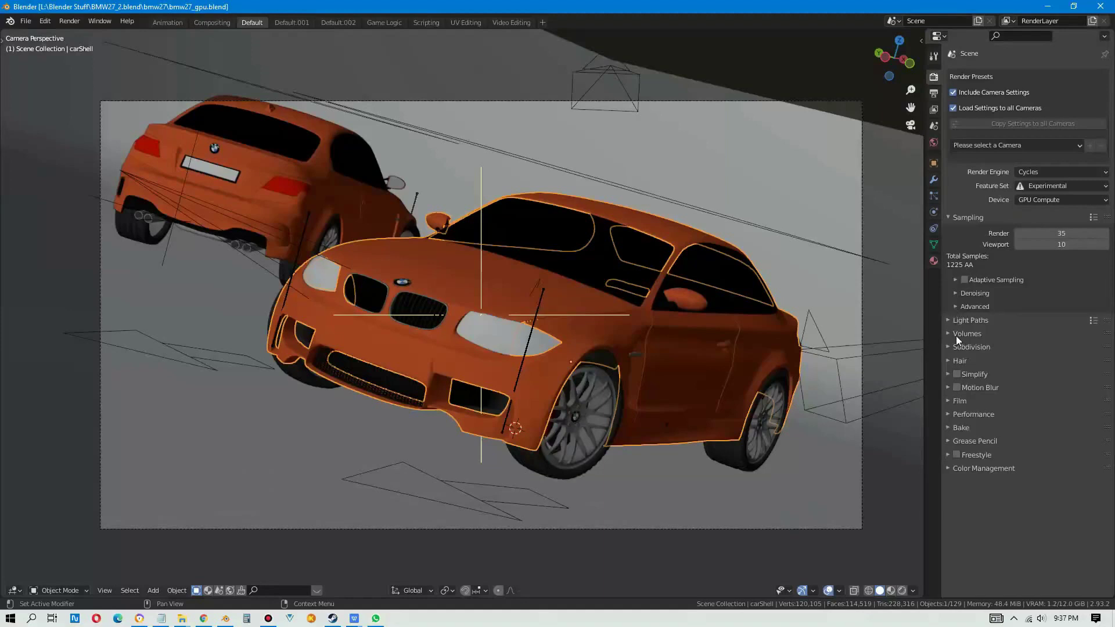
{"action": "left_click", "coordinate": [956, 294]}
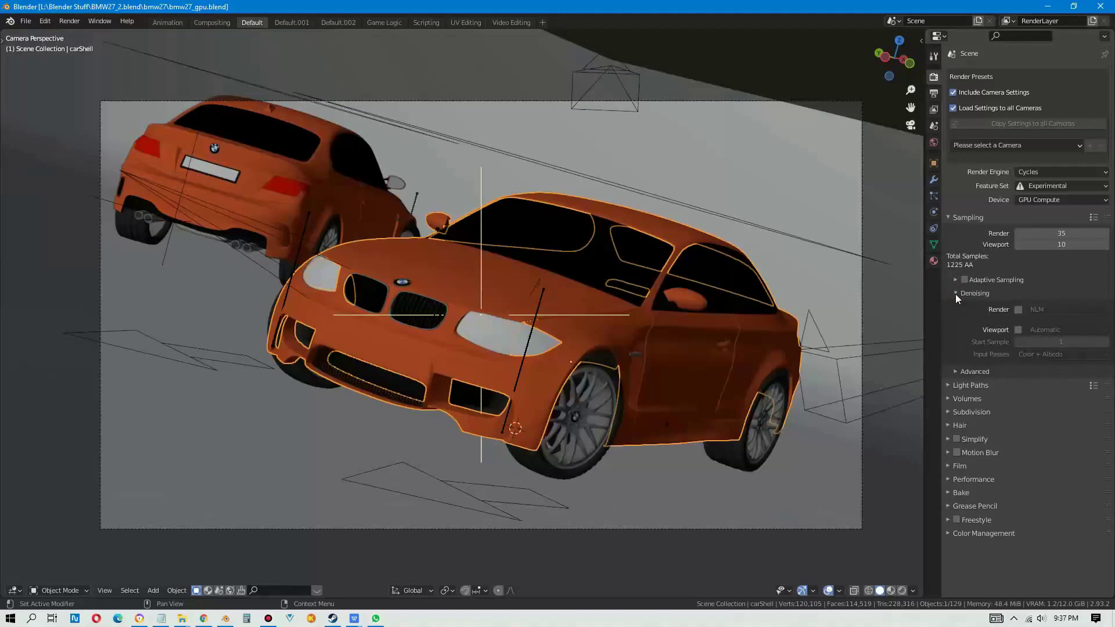
{"action": "left_click", "coordinate": [956, 294]}
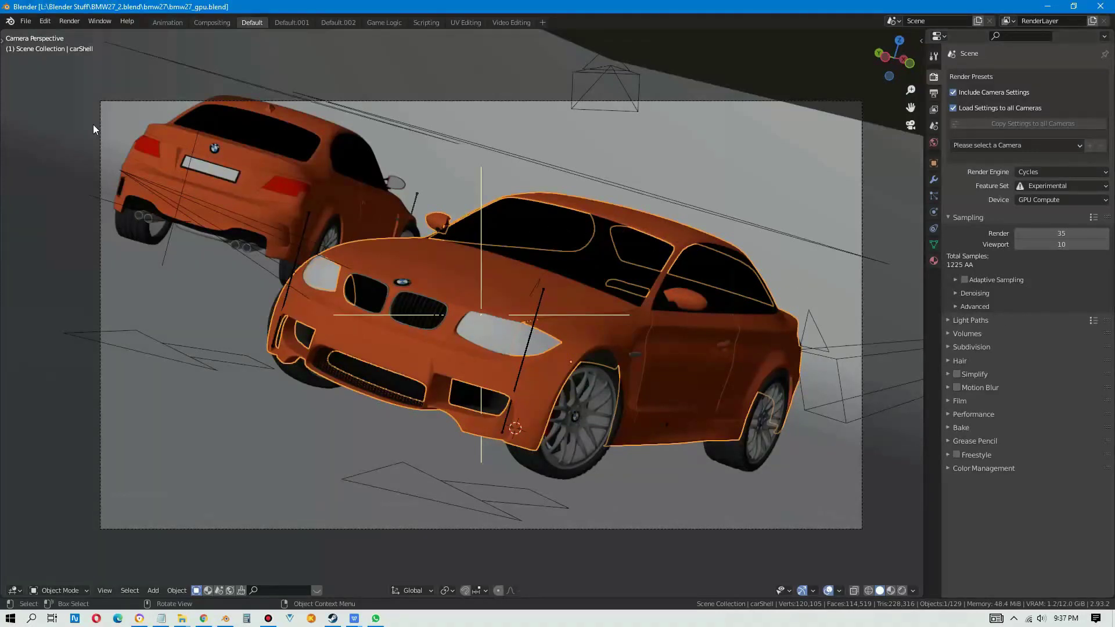
{"action": "left_click", "coordinate": [69, 20]}
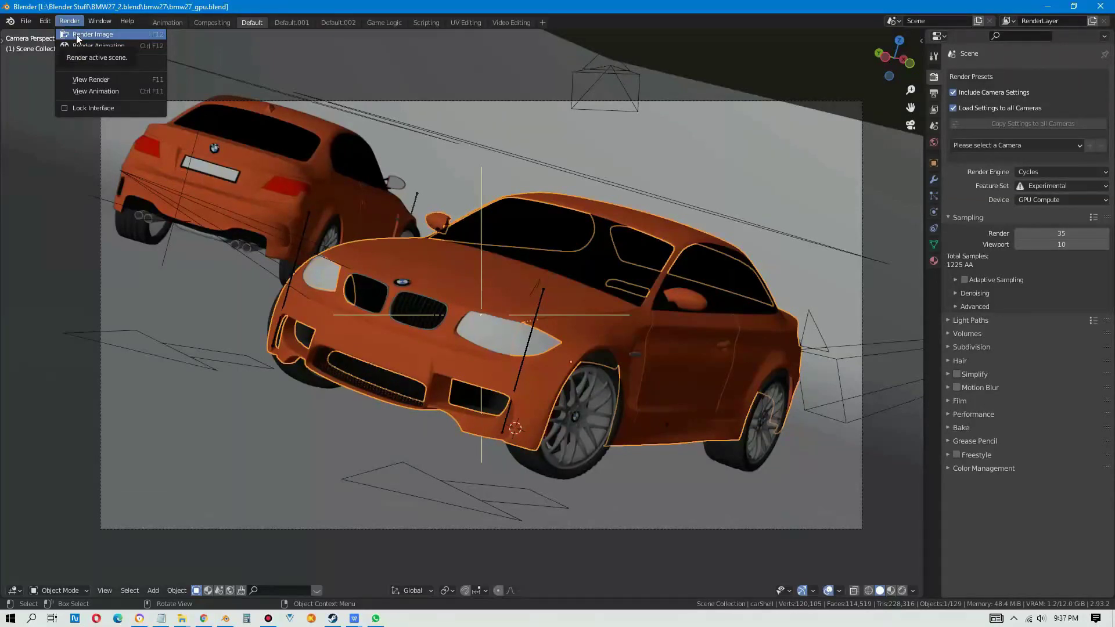
Step: Render frame 1 of the BMW scene with Render Image, finishing in 00:24.34
{"action": "left_click", "coordinate": [76, 35]}
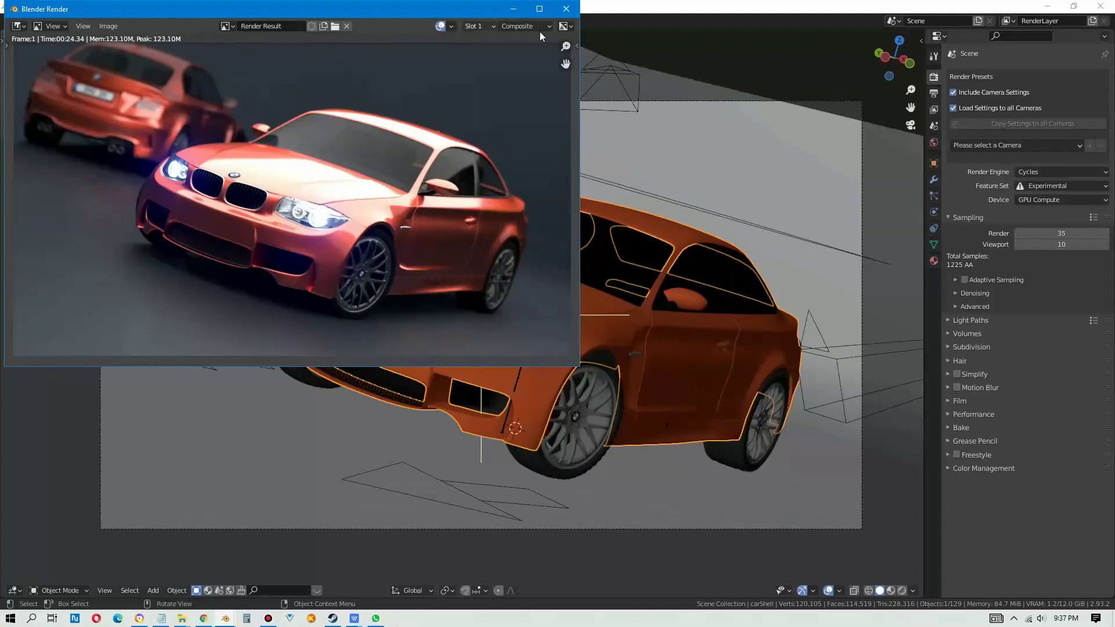
Step: Close the render result and enable OptiX denoising for final renders
{"action": "left_click", "coordinate": [566, 9]}
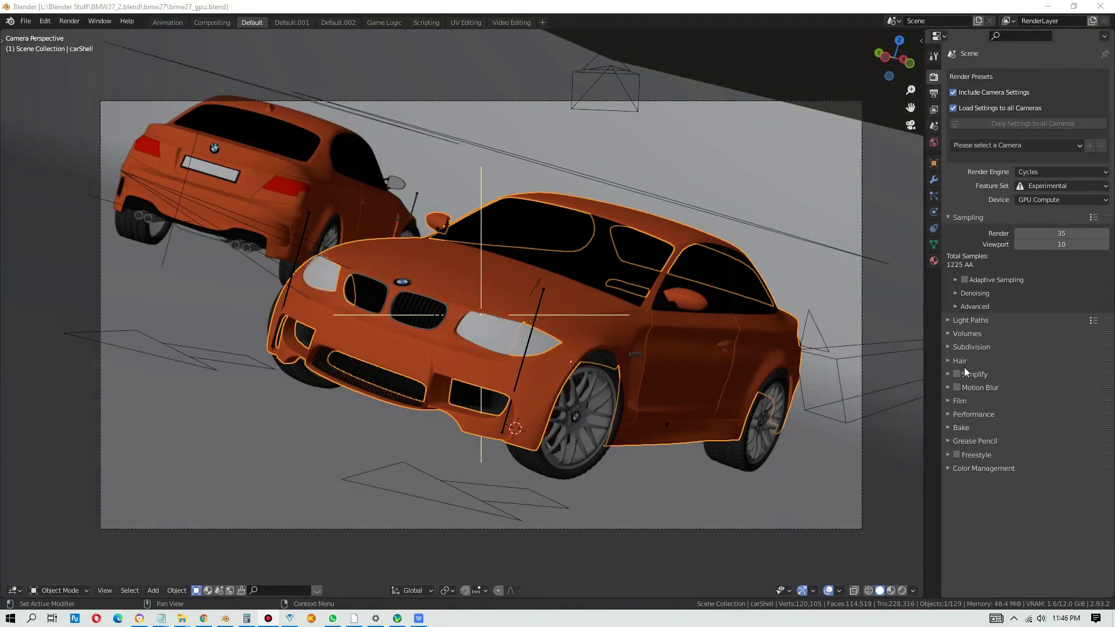
{"action": "left_click", "coordinate": [965, 293]}
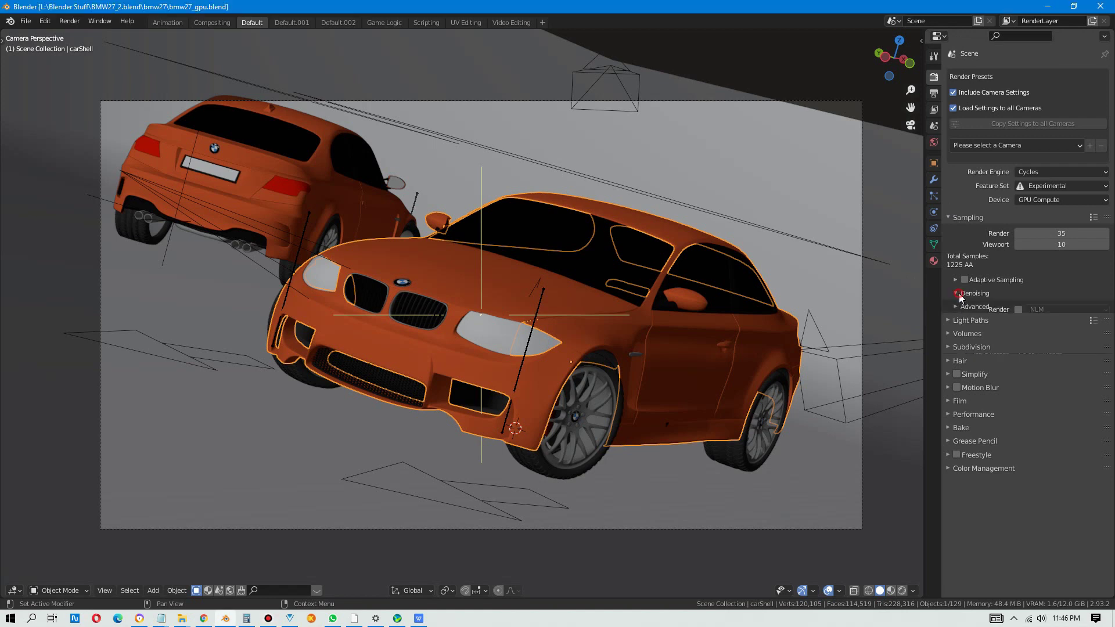
{"action": "left_click", "coordinate": [1017, 310]}
{"action": "left_click", "coordinate": [1045, 309]}
{"action": "left_click", "coordinate": [1045, 335]}
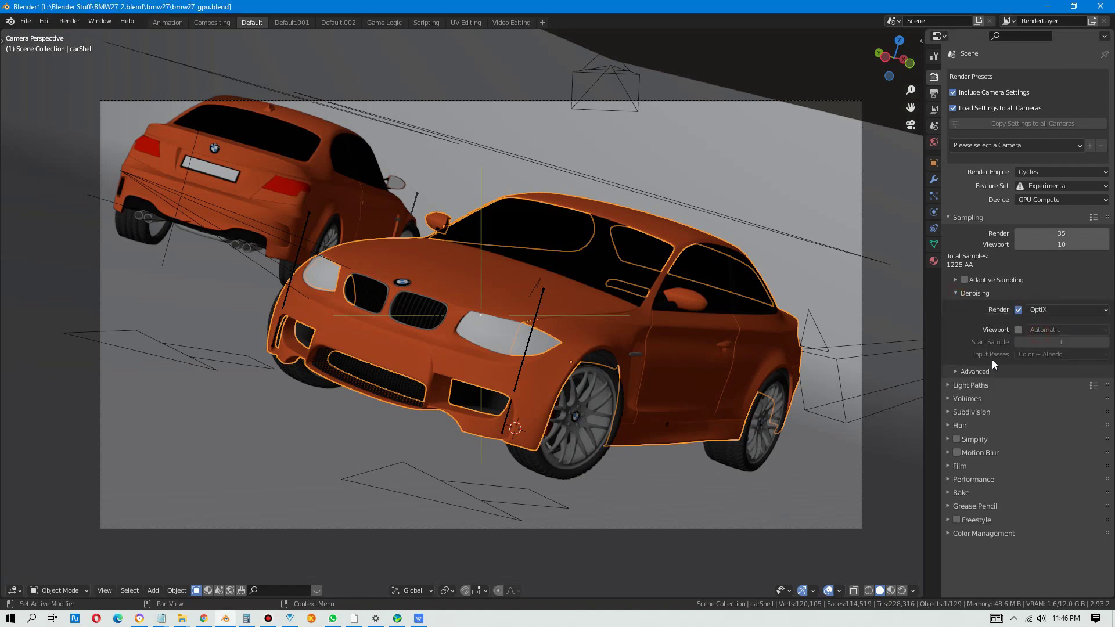
Step: Enable Adaptive Sampling with a Noise Threshold of 1
{"action": "left_click", "coordinate": [955, 280]}
{"action": "left_click", "coordinate": [964, 279]}
{"action": "double_click", "coordinate": [1017, 295]}
{"action": "type", "text": "1"}
{"action": "key", "text": "Return"}
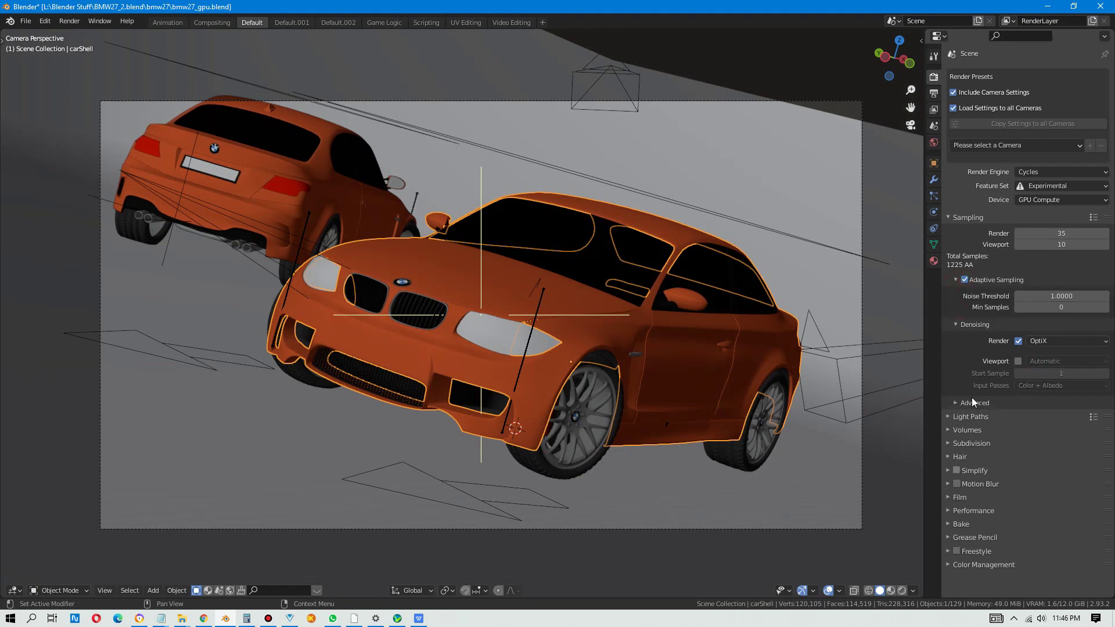
Step: Search the render properties for 'fast' and enable Fast GI Approximation
{"action": "left_click", "coordinate": [1012, 36]}
{"action": "type", "text": "fa"}
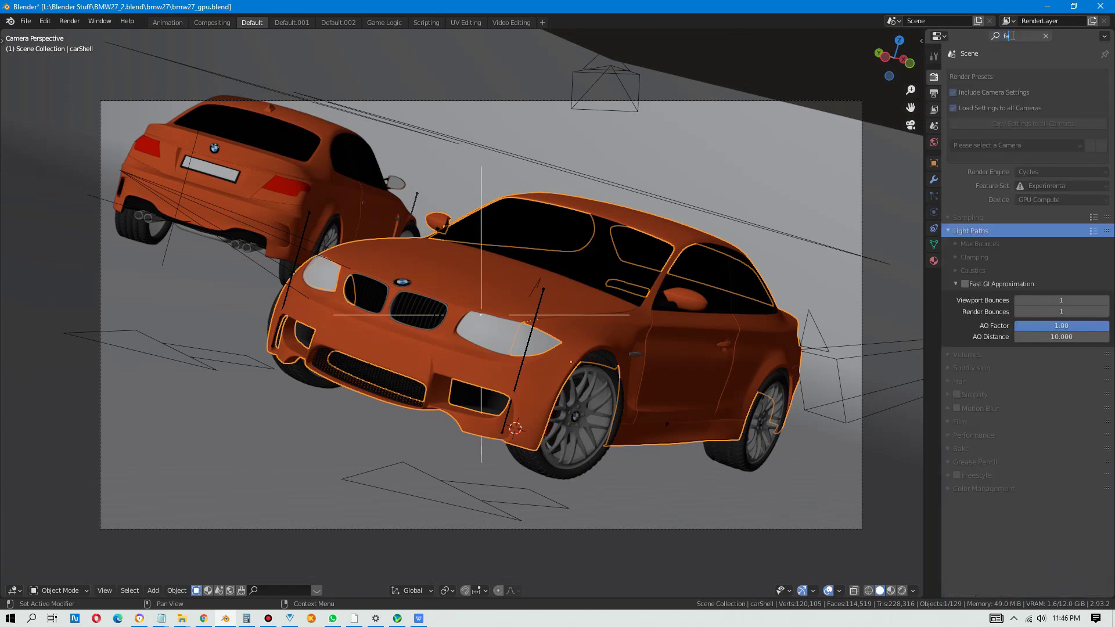
{"action": "type", "text": "st"}
{"action": "left_click", "coordinate": [964, 284]}
{"action": "left_click", "coordinate": [1044, 36]}
Step: Look through the Output and Tool properties, then return to Render properties
{"action": "scroll", "coordinate": [984, 464], "scroll_direction": "down", "scroll_amount": 3}
{"action": "left_click", "coordinate": [934, 93]}
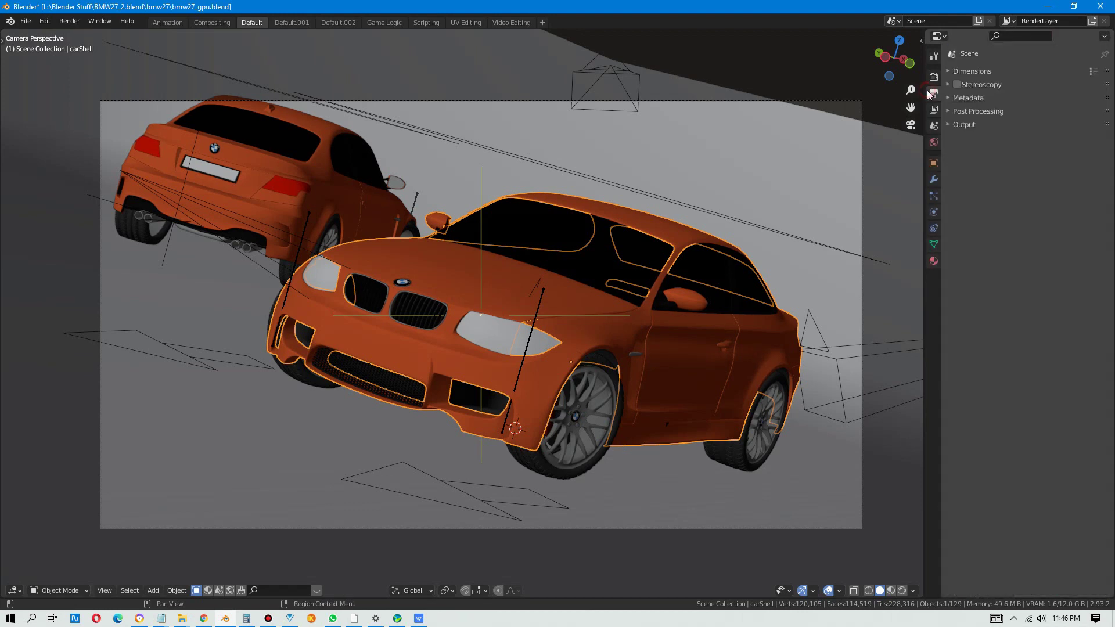
{"action": "left_click", "coordinate": [952, 72]}
{"action": "left_click", "coordinate": [953, 69]}
{"action": "left_click", "coordinate": [934, 57]}
{"action": "left_click", "coordinate": [934, 76]}
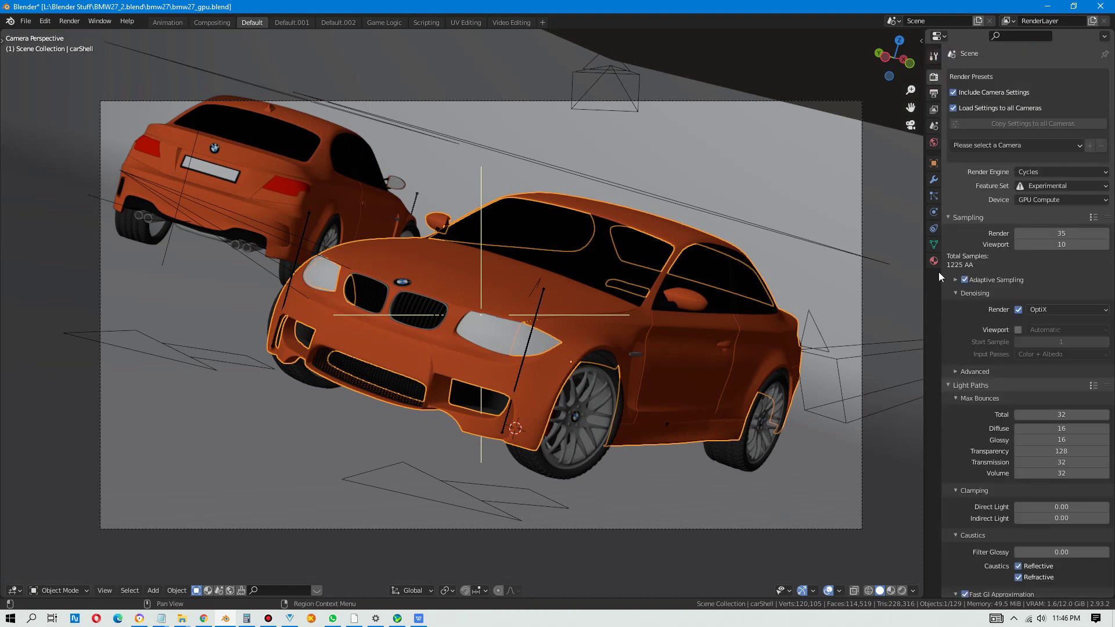
Step: Under Performance, turn off Calculate Optimal Size and use 256 px tiles
{"action": "scroll", "coordinate": [944, 118], "scroll_direction": "down", "scroll_amount": 3}
{"action": "scroll", "coordinate": [938, 468], "scroll_direction": "down", "scroll_amount": 5}
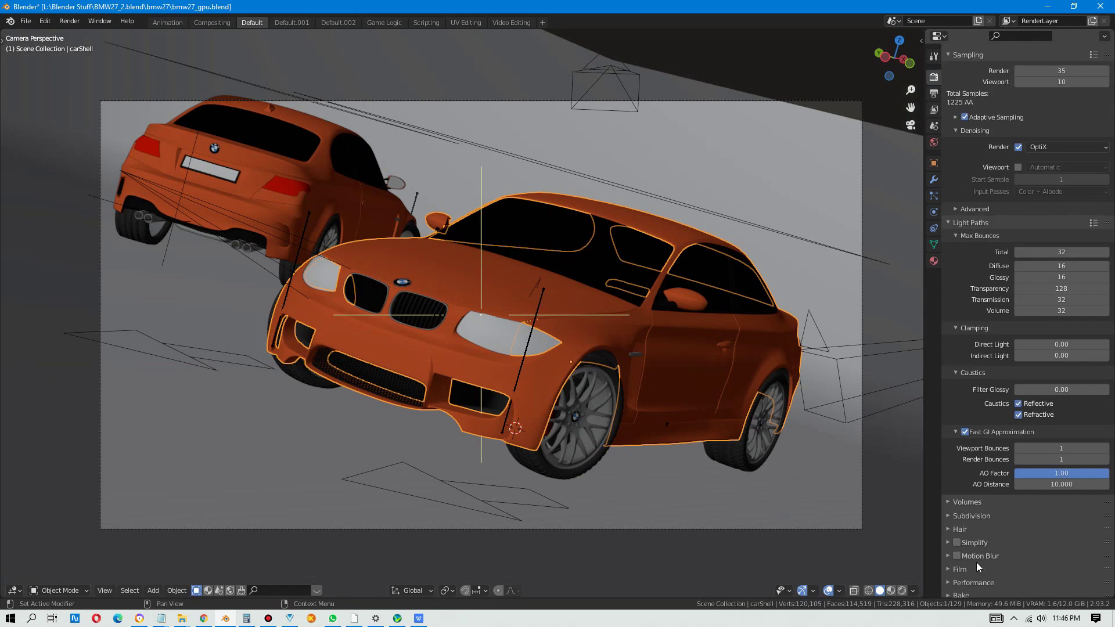
{"action": "left_click", "coordinate": [949, 559]}
{"action": "scroll", "coordinate": [1045, 562], "scroll_direction": "down", "scroll_amount": 1}
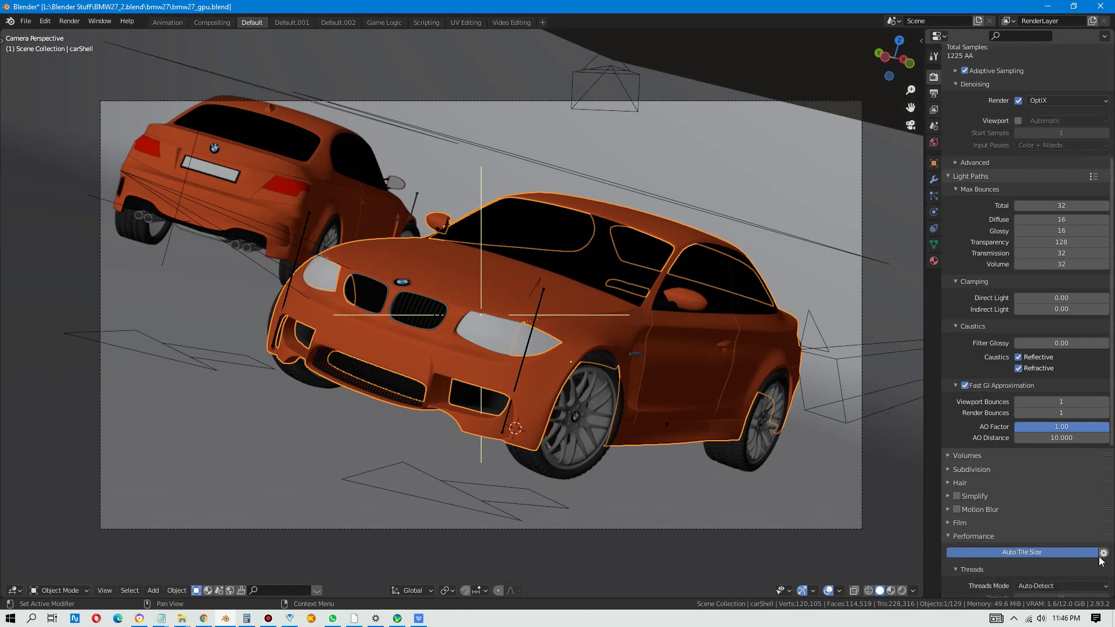
{"action": "scroll", "coordinate": [1103, 476], "scroll_direction": "down", "scroll_amount": 4}
{"action": "left_click", "coordinate": [1103, 460]}
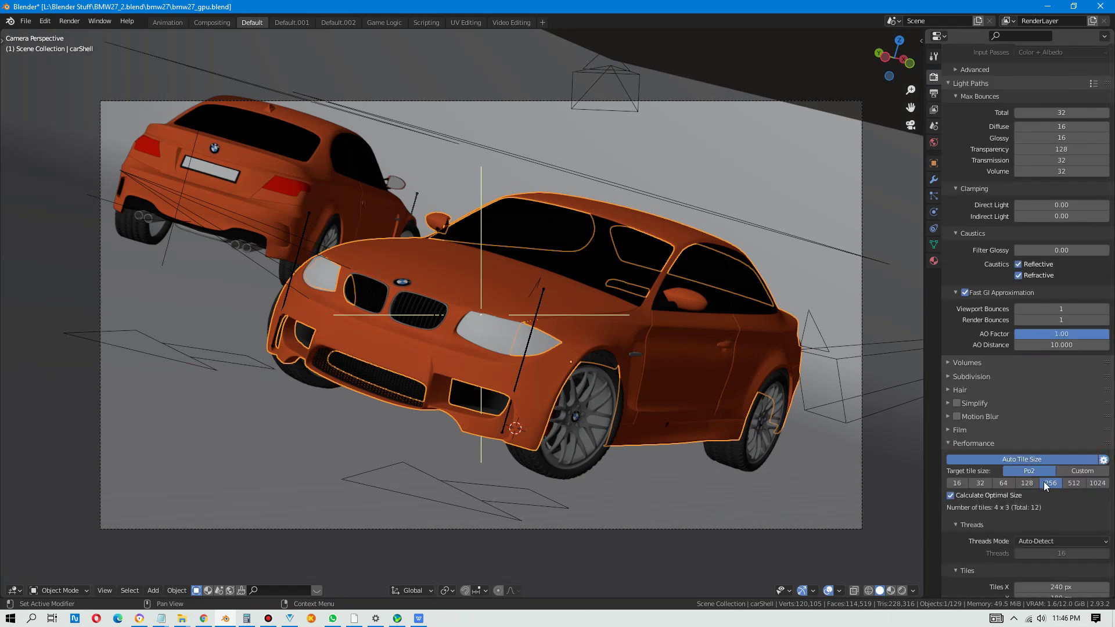
{"action": "left_click", "coordinate": [987, 497]}
{"action": "scroll", "coordinate": [986, 496], "scroll_direction": "down", "scroll_amount": 1}
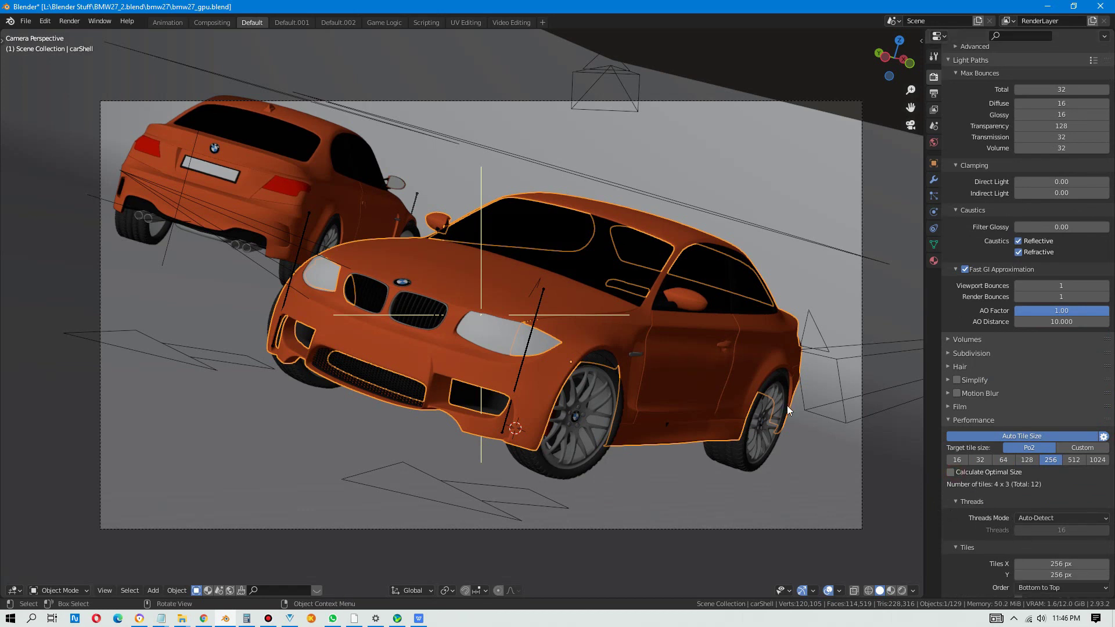
Step: Render the BMW scene with 256 px tiles (about 3.12 s) and close the result
{"action": "left_click", "coordinate": [70, 20]}
{"action": "left_click", "coordinate": [79, 34]}
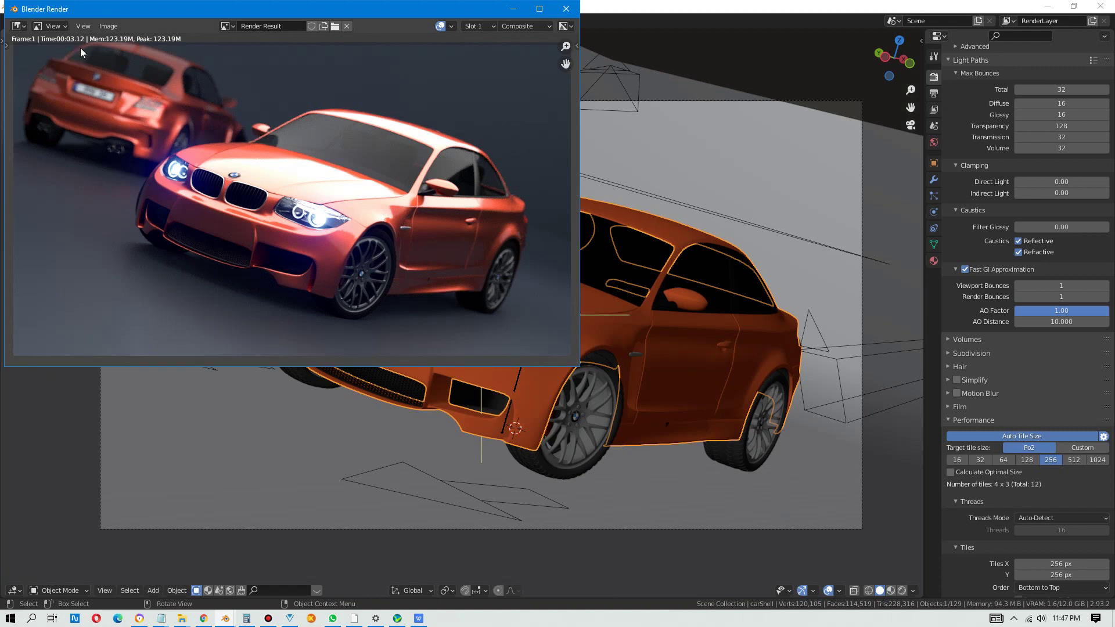
{"action": "left_click", "coordinate": [566, 8]}
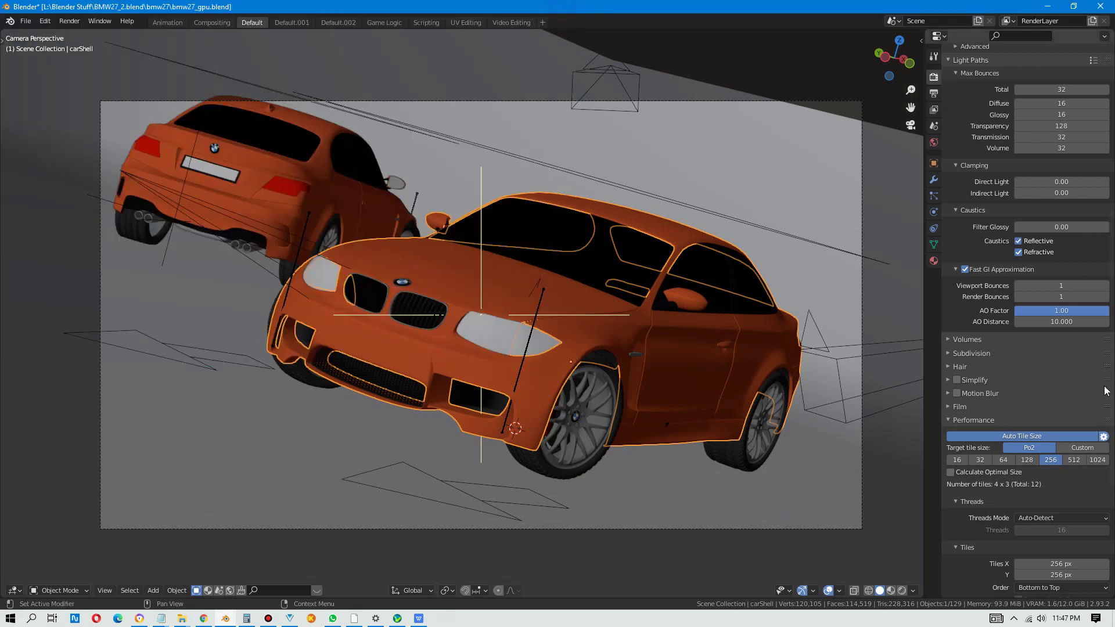
Step: Set the target tile size to 512 and render again (about 2.55 s)
{"action": "left_click", "coordinate": [1073, 459]}
{"action": "left_click", "coordinate": [69, 21]}
{"action": "left_click", "coordinate": [73, 35]}
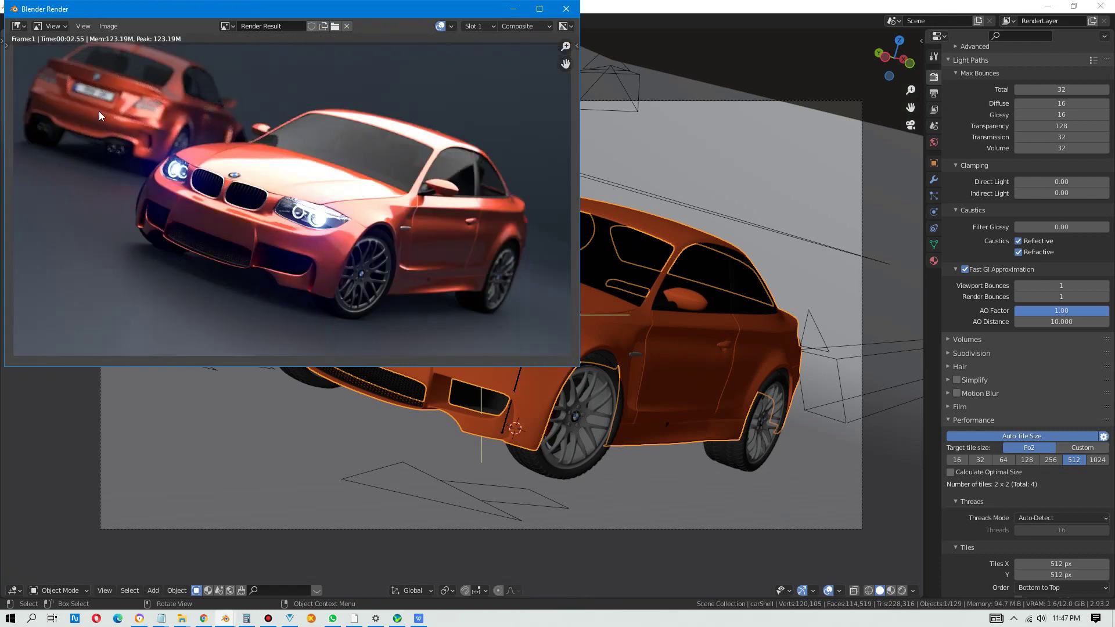
{"action": "left_click", "coordinate": [565, 8]}
Step: Set the target tile size to 1024 and render once more (about 2.40 s)
{"action": "left_click", "coordinate": [1096, 460]}
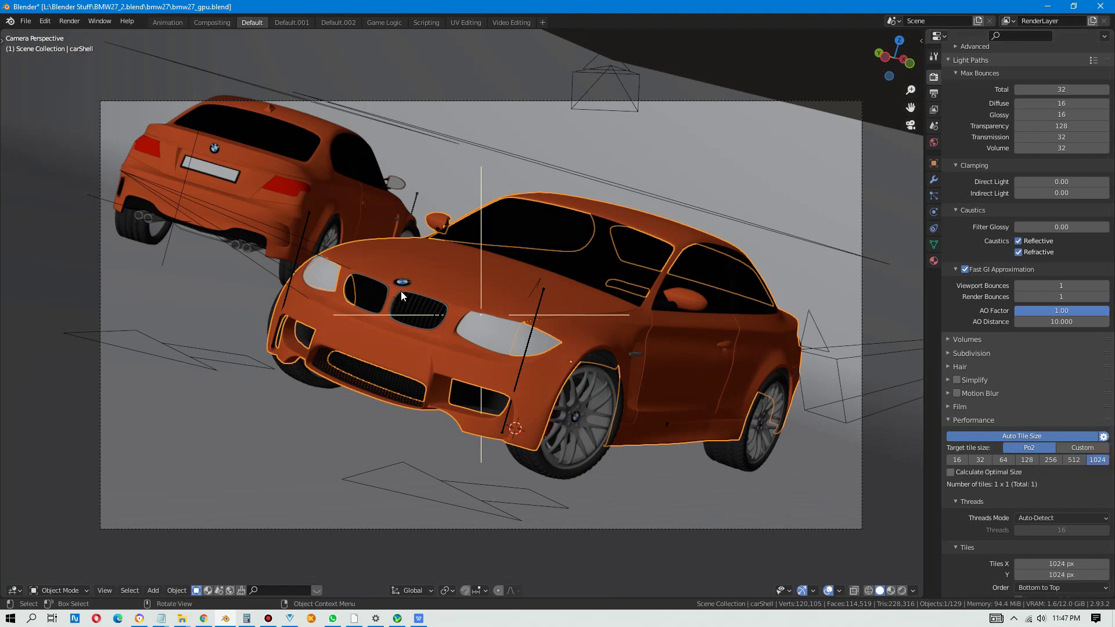
{"action": "left_click", "coordinate": [59, 23]}
{"action": "left_click", "coordinate": [69, 36]}
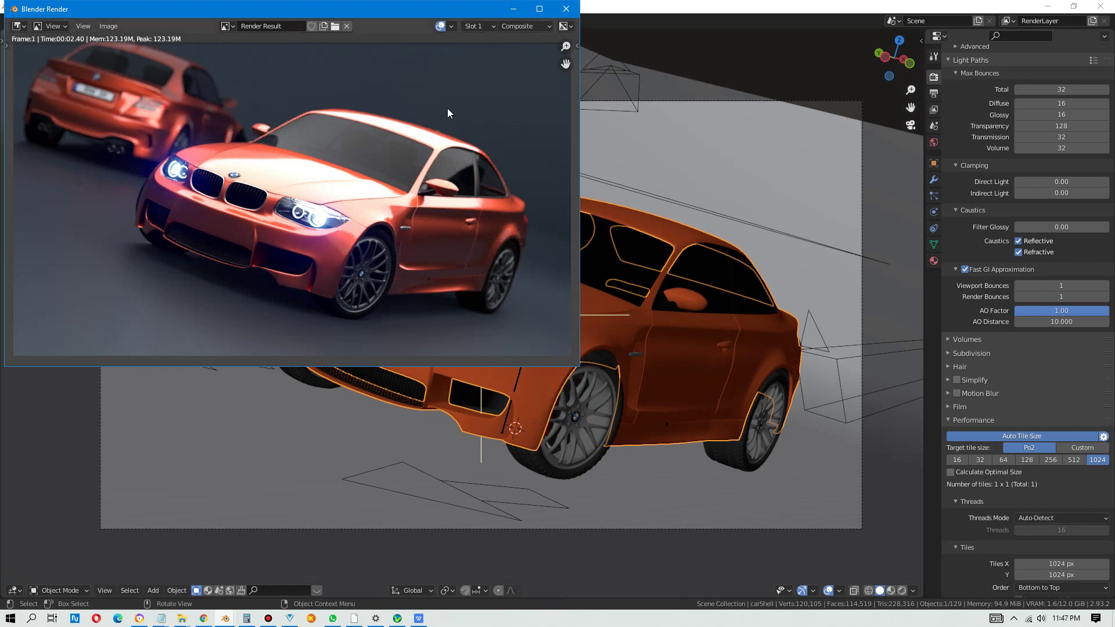
{"action": "left_click", "coordinate": [566, 9]}
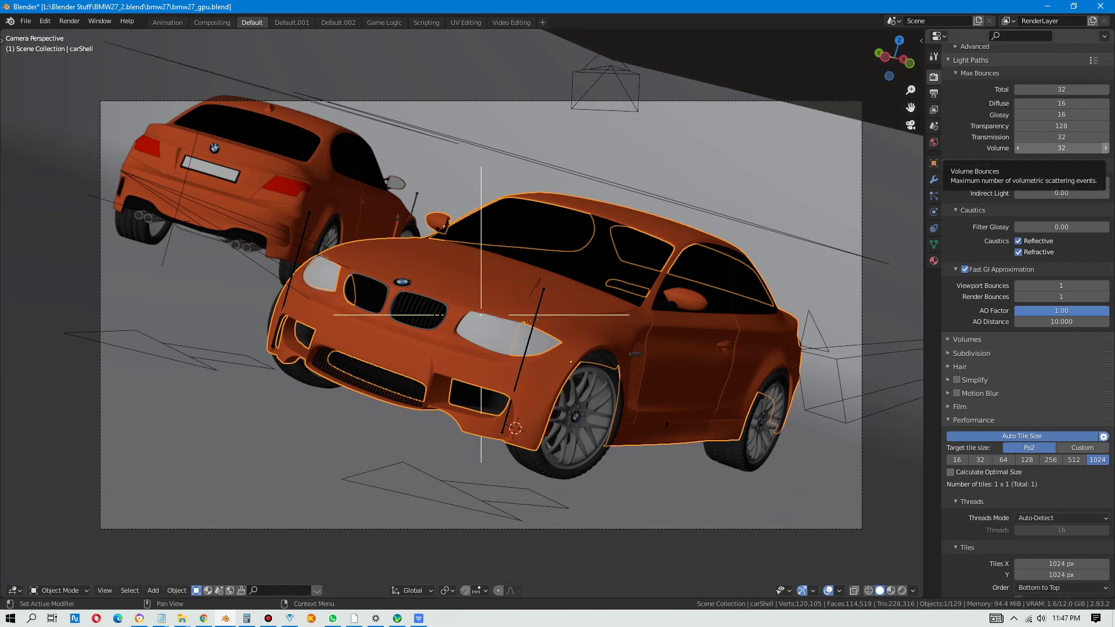
{"action": "scroll", "coordinate": [1045, 116], "scroll_direction": "up", "scroll_amount": 10}
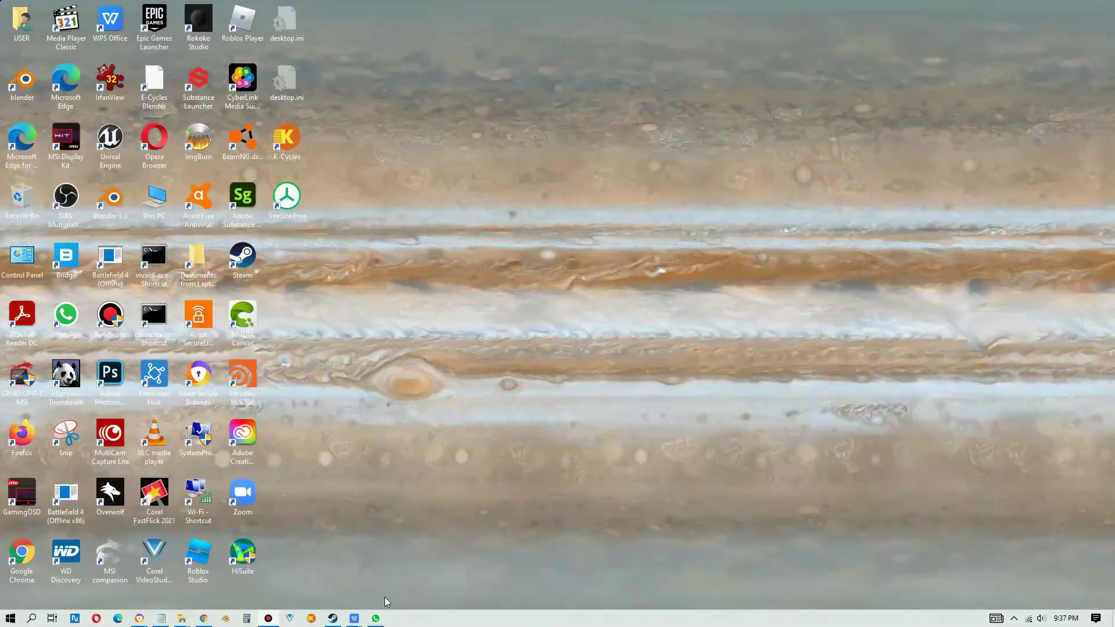
Step: Launch the K-Cycles build of Blender from the taskbar
{"action": "left_click", "coordinate": [312, 619]}
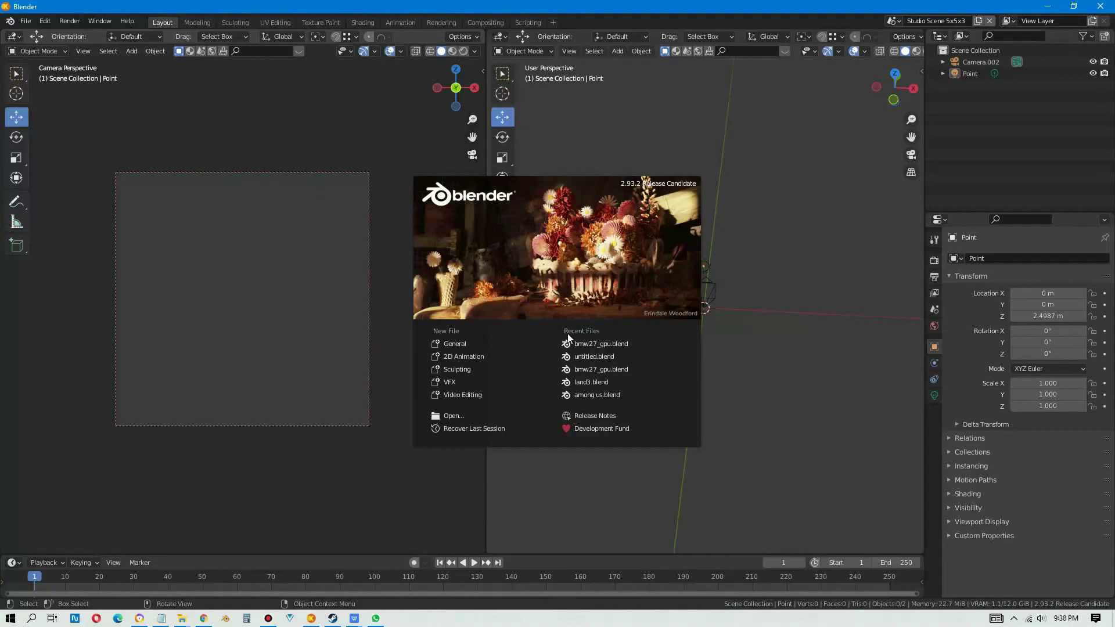
Step: Open bmw27_gpu.blend in K-Cycles and set K-Cycles Mode to Fast (with presets)
{"action": "left_click", "coordinate": [580, 343]}
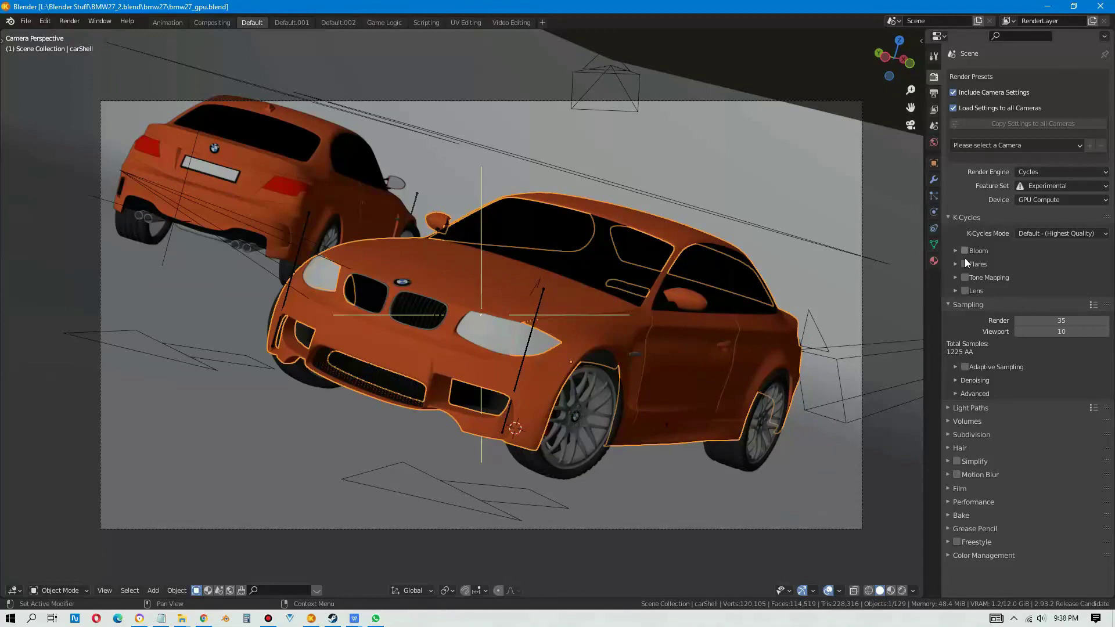
{"action": "left_click", "coordinate": [1027, 234]}
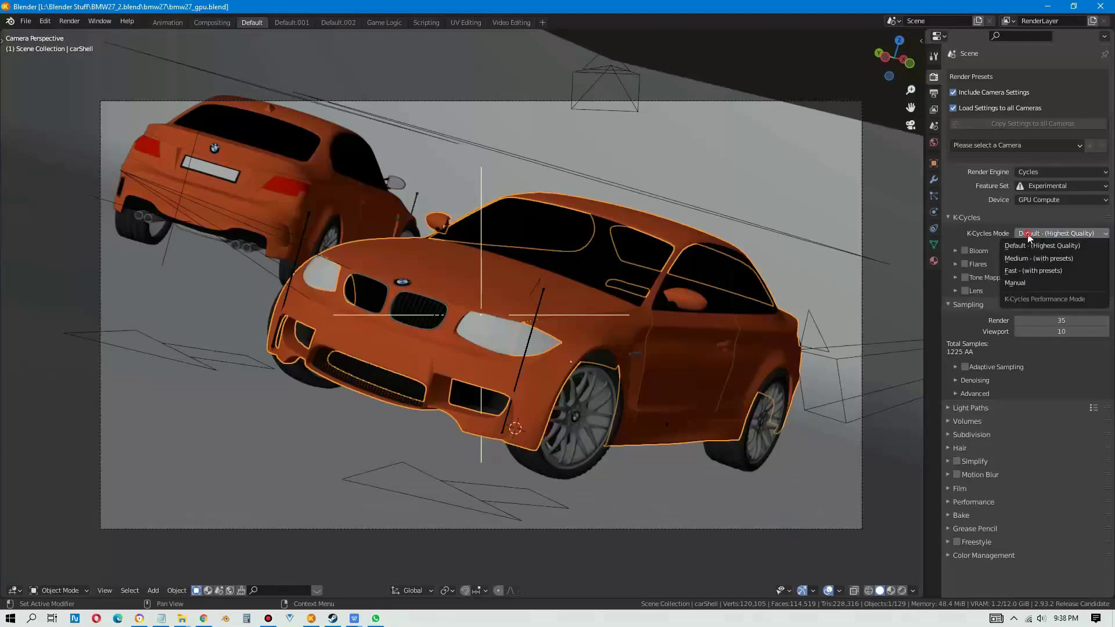
{"action": "left_click", "coordinate": [1022, 271]}
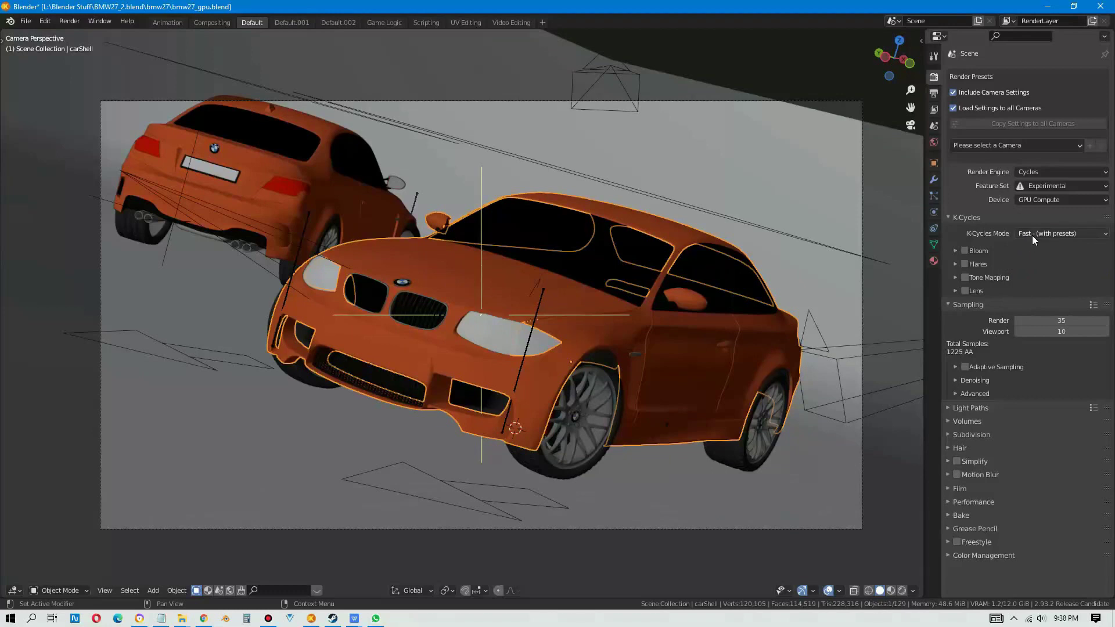
{"action": "left_click", "coordinate": [68, 22]}
Step: Render the BMW scene in Fast mode (00:17.69) and close the render result
{"action": "left_click", "coordinate": [78, 35]}
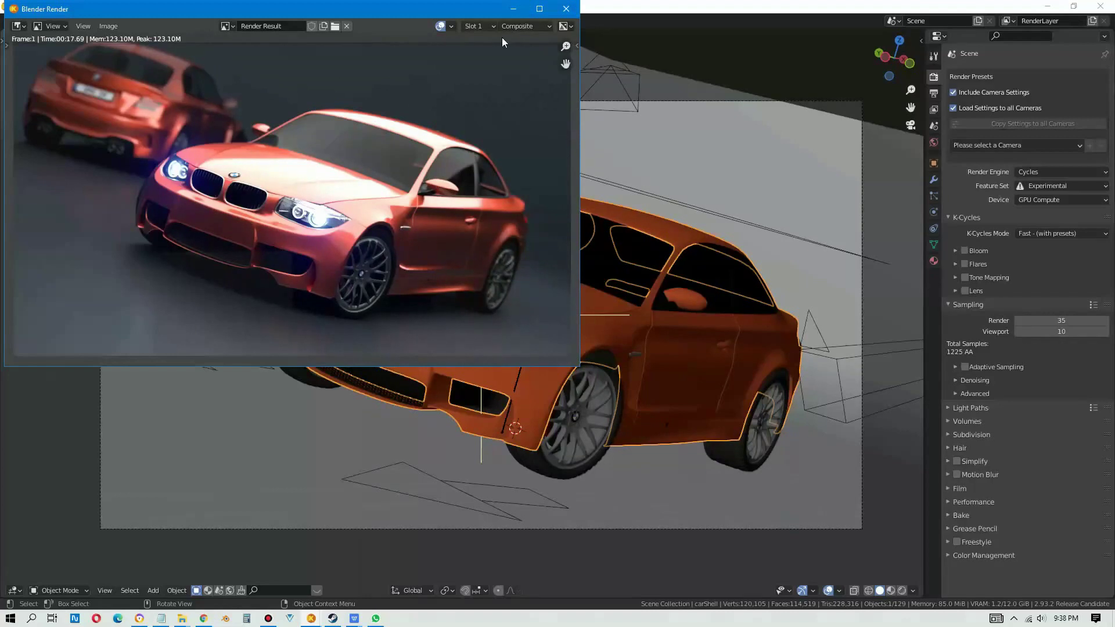
{"action": "left_click", "coordinate": [566, 9]}
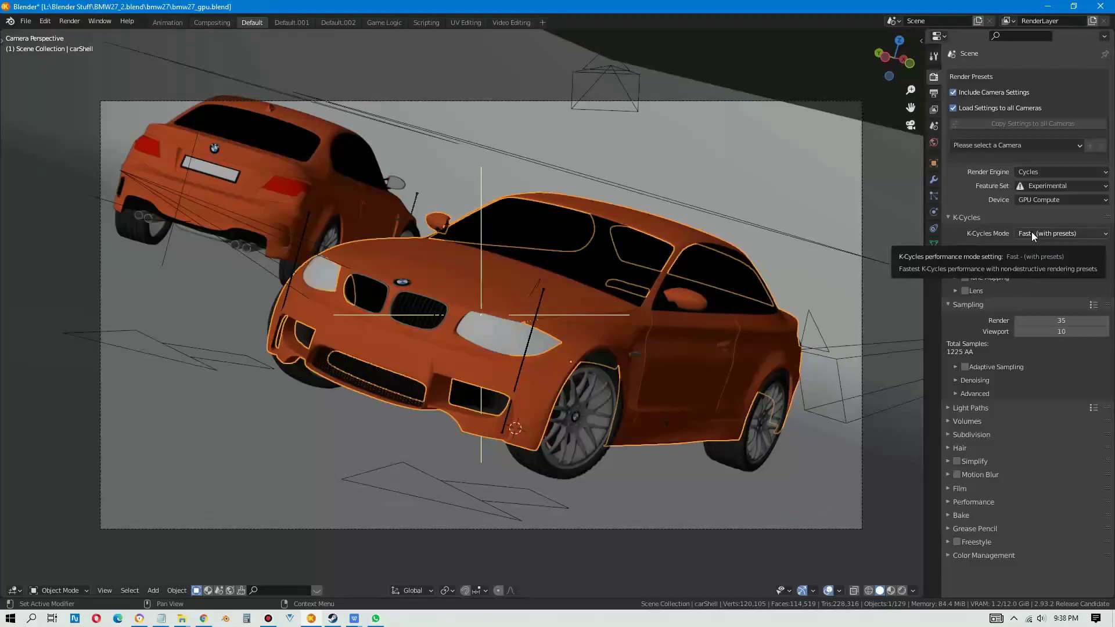
Step: Expand Adaptive Sampling and Denoising, and enable OptiX denoising for final renders
{"action": "left_click", "coordinate": [954, 368]}
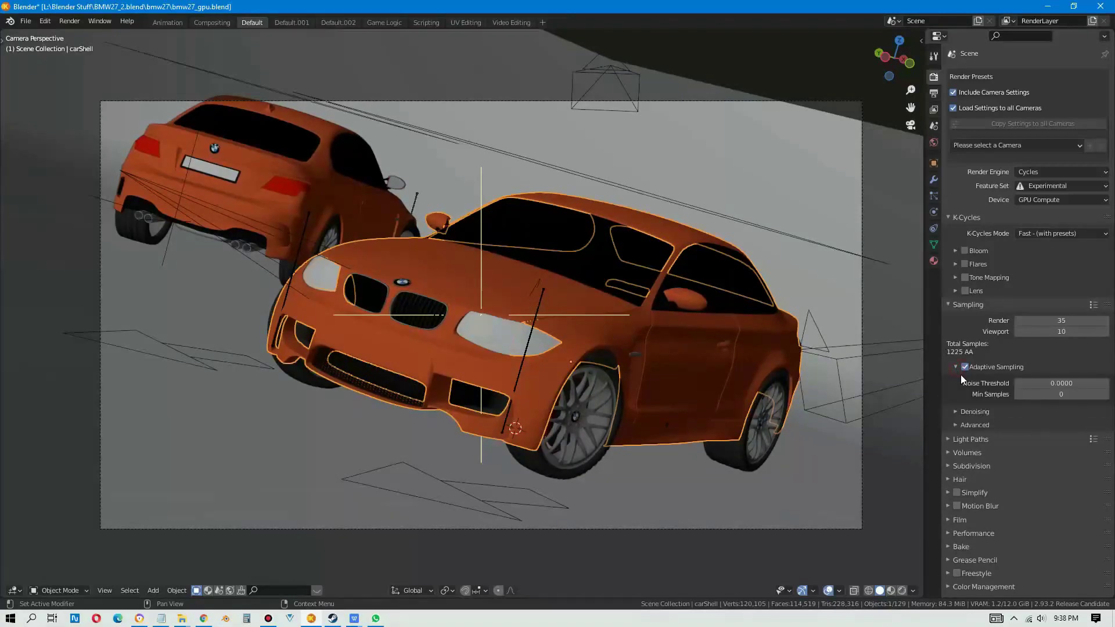
{"action": "left_click", "coordinate": [954, 413]}
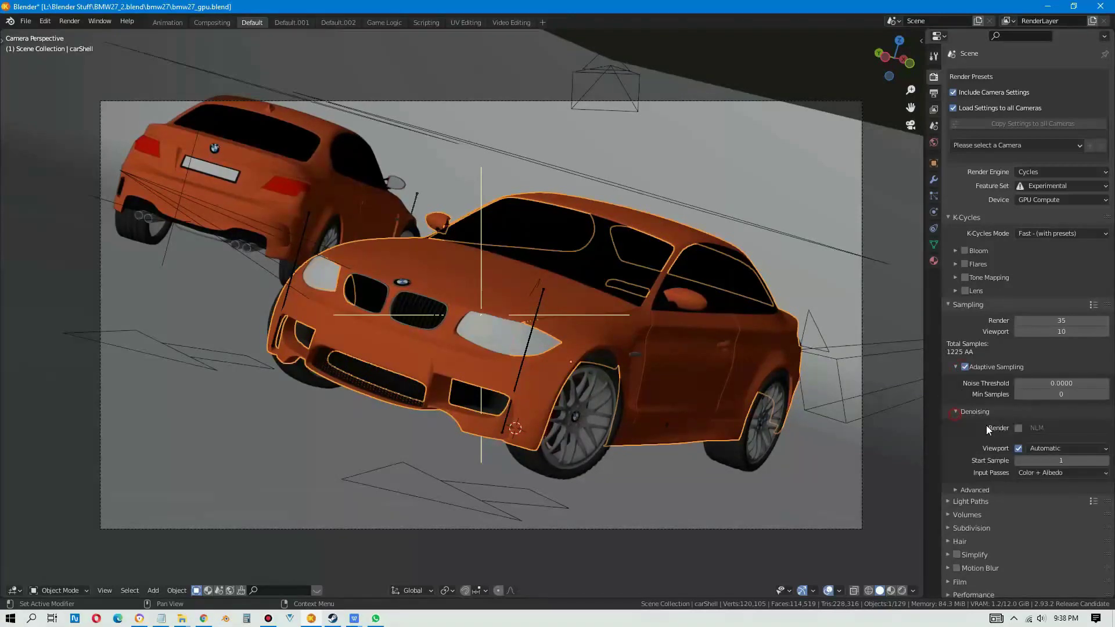
{"action": "left_click", "coordinate": [1019, 428]}
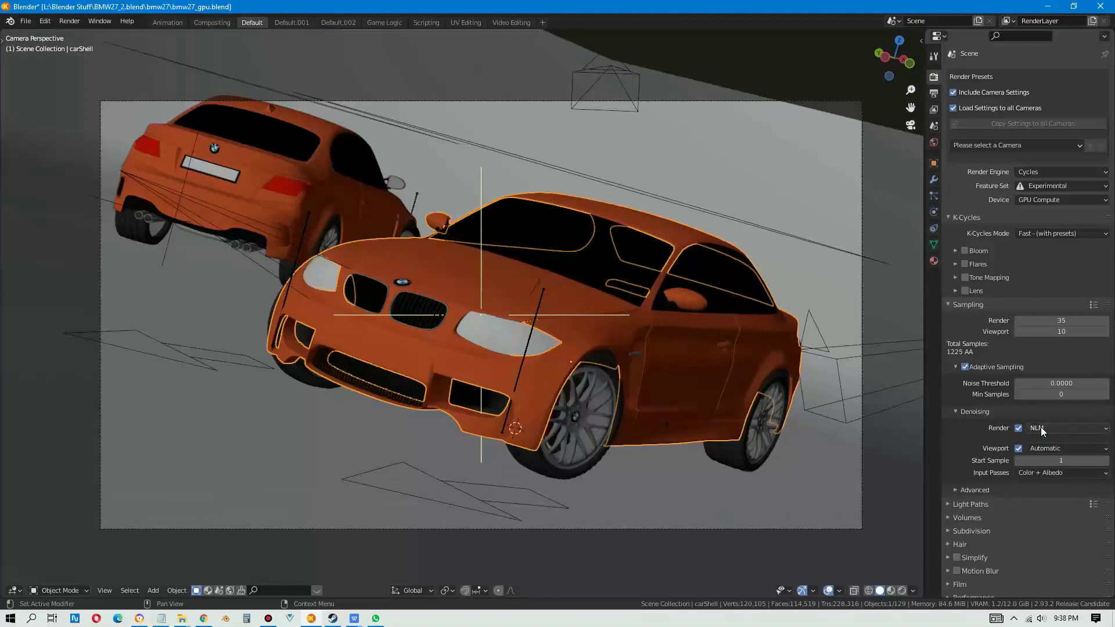
{"action": "left_click", "coordinate": [1045, 429]}
{"action": "left_click", "coordinate": [1038, 452]}
Step: Set the adaptive sampling Noise Threshold to 1.0
{"action": "left_click", "coordinate": [1037, 382]}
{"action": "type", "text": "0.0"}
{"action": "key", "text": "BackSpace"}
{"action": "key", "text": "BackSpace"}
{"action": "key", "text": "BackSpace"}
{"action": "type", "text": "1"}
{"action": "key", "text": "Return"}
Step: Search for 'fast', enable Fast GI Approximation, and clear the search filter
{"action": "left_click", "coordinate": [1020, 38]}
{"action": "type", "text": "fast"}
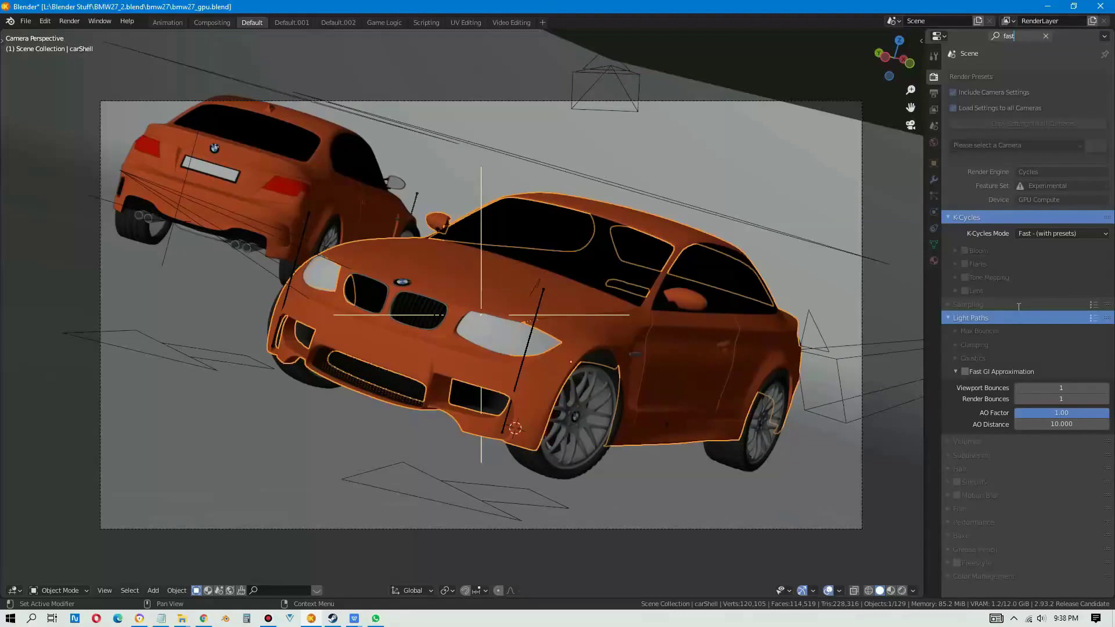
{"action": "left_click", "coordinate": [965, 372]}
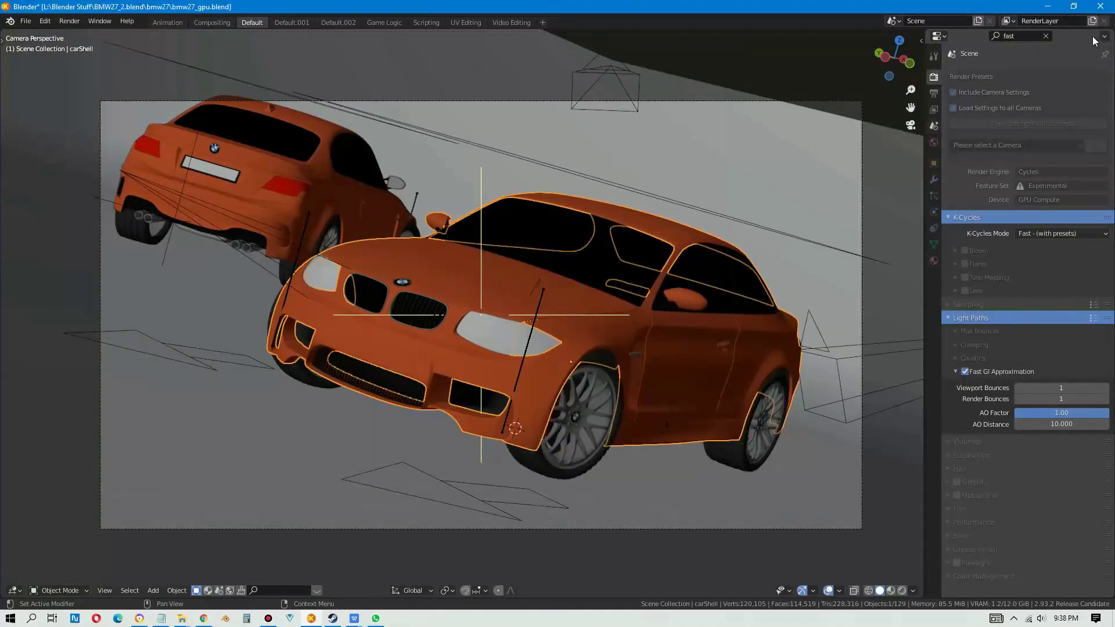
{"action": "left_click", "coordinate": [1045, 36]}
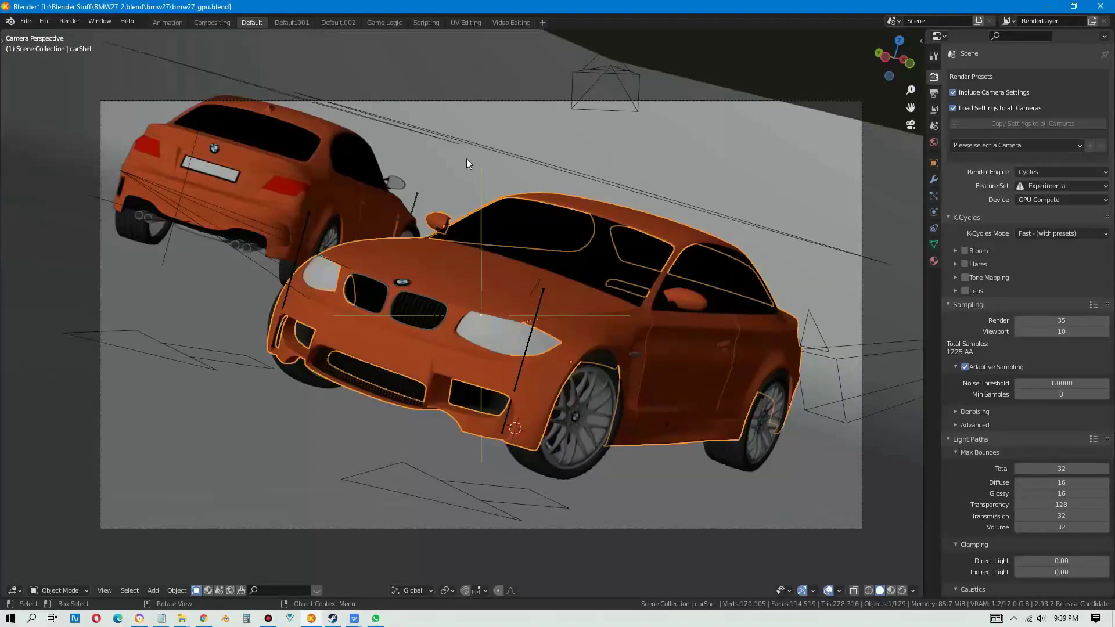
Step: Render the frame with the new settings, finishing in 00:03.59
{"action": "left_click", "coordinate": [71, 21]}
{"action": "left_click", "coordinate": [76, 32]}
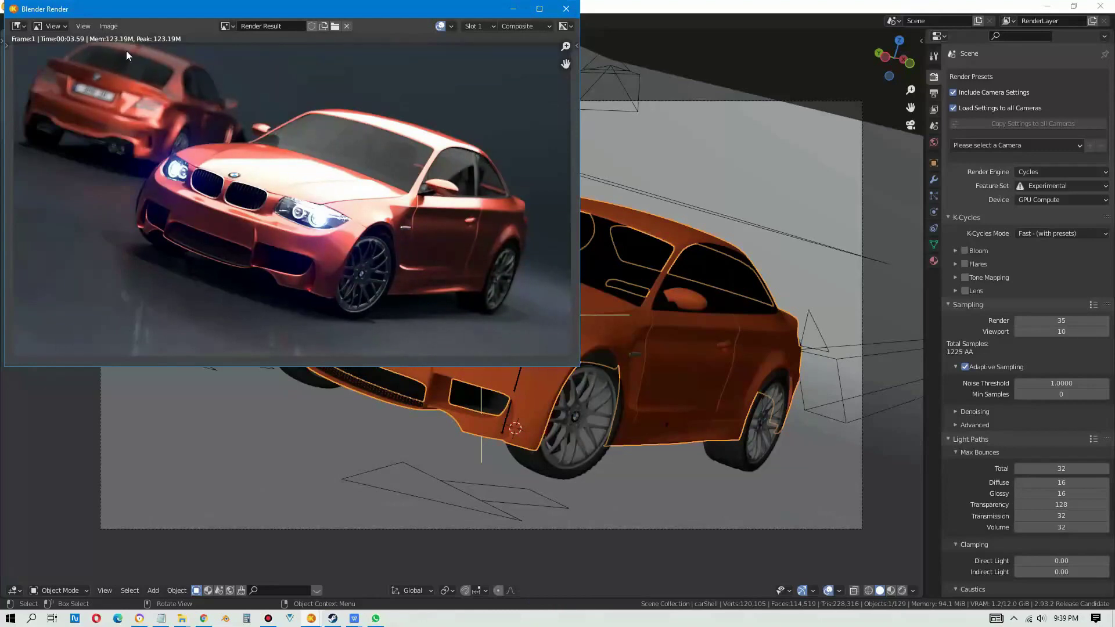
Step: Close the render result and enable Auto Tile Size under Performance
{"action": "left_click", "coordinate": [566, 9]}
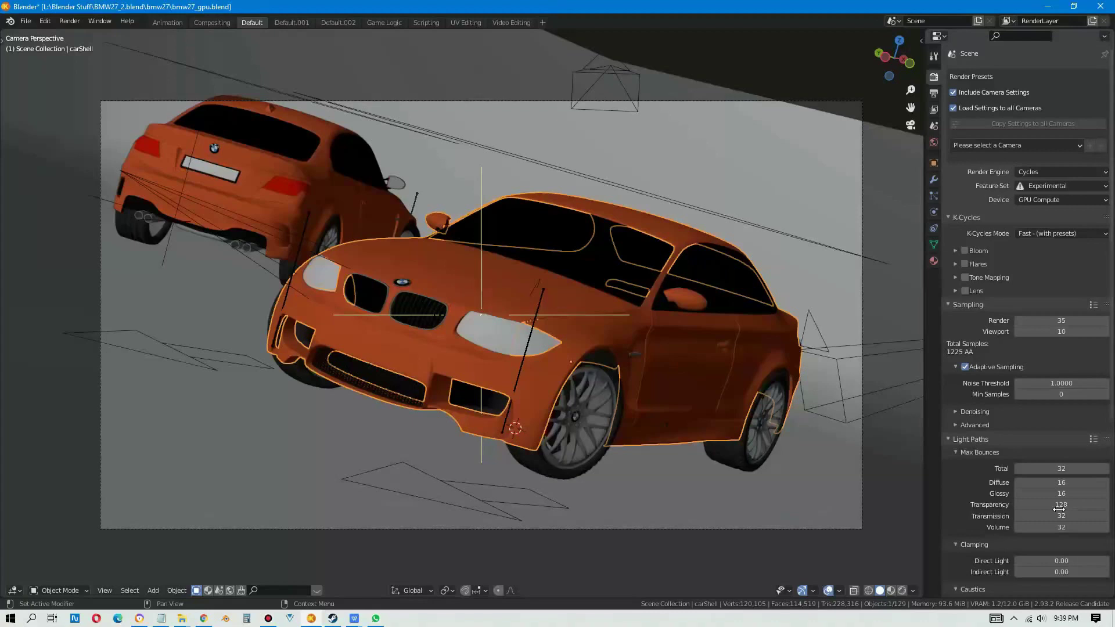
{"action": "scroll", "coordinate": [1045, 504], "scroll_direction": "down", "scroll_amount": 6}
{"action": "scroll", "coordinate": [1043, 496], "scroll_direction": "down", "scroll_amount": 5}
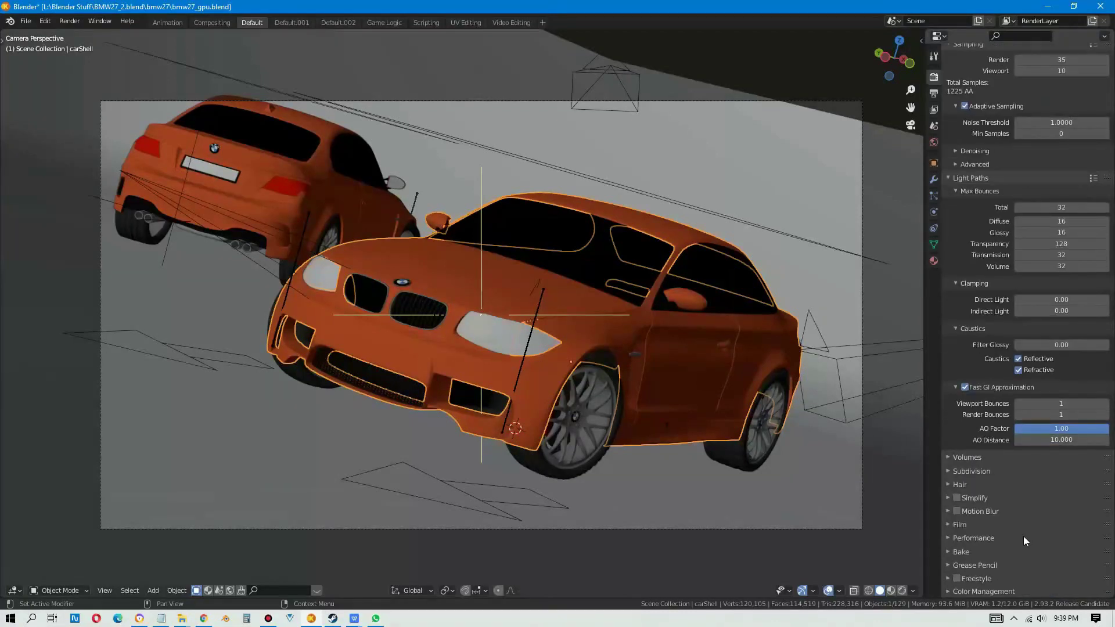
{"action": "left_click", "coordinate": [950, 538]}
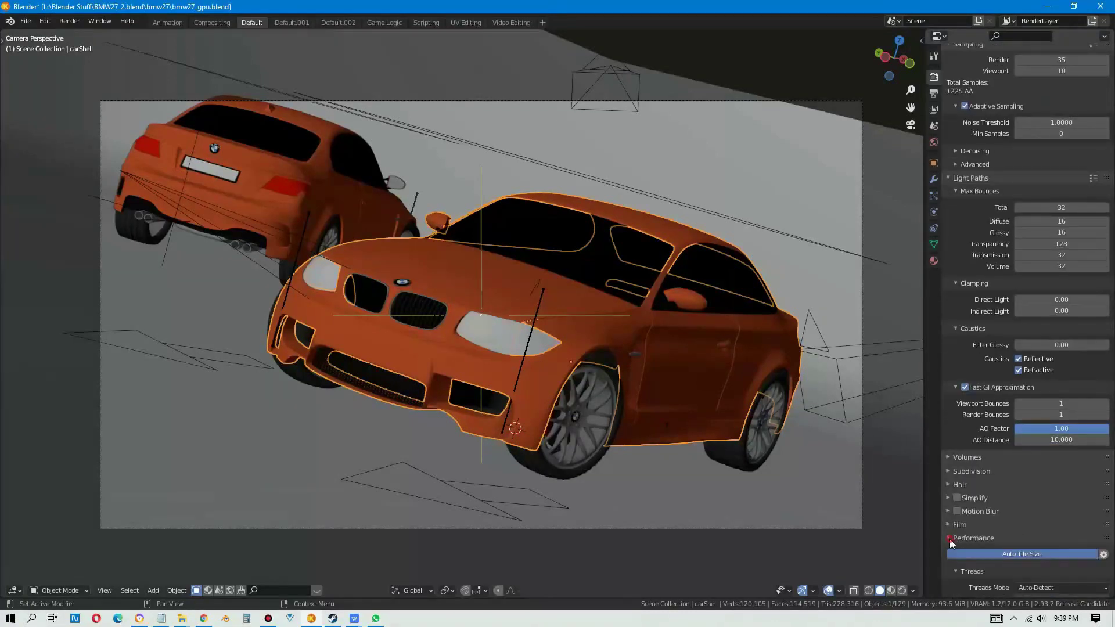
{"action": "scroll", "coordinate": [1027, 534], "scroll_direction": "down", "scroll_amount": 7}
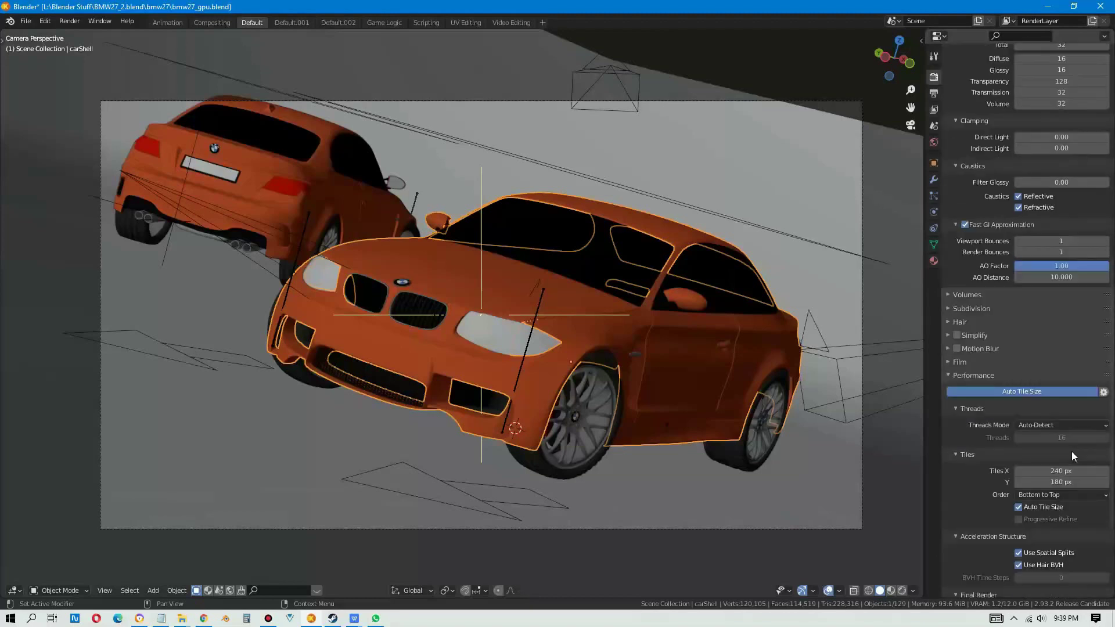
{"action": "left_click", "coordinate": [1103, 392]}
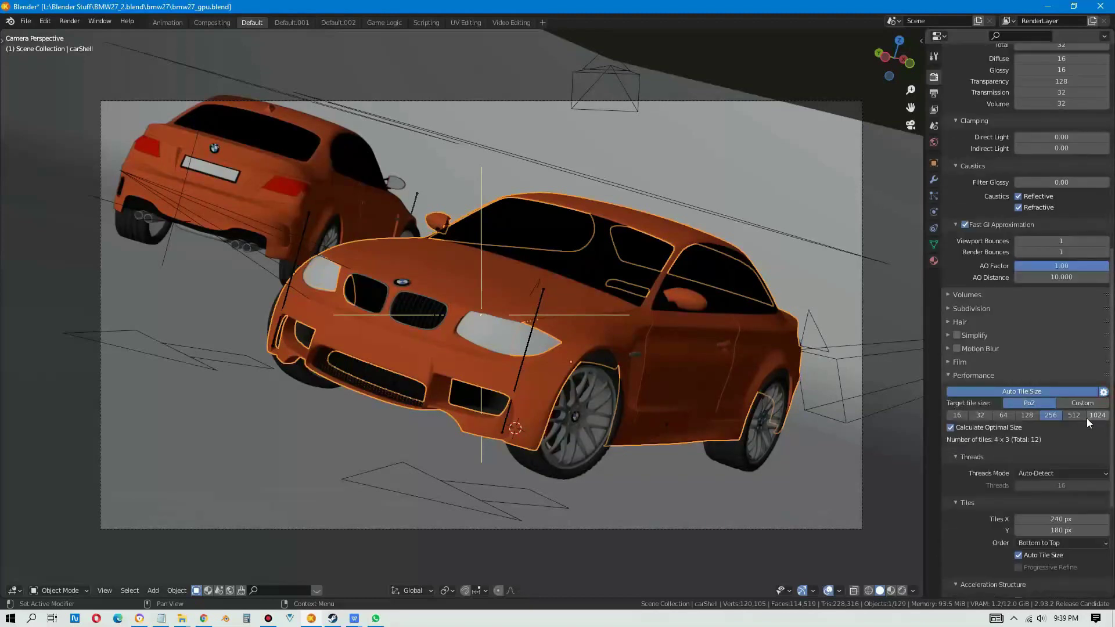
Step: Turn off Calculate Optimal Size and set a power-of-two target tile size of 256 px
{"action": "left_click", "coordinate": [1086, 404]}
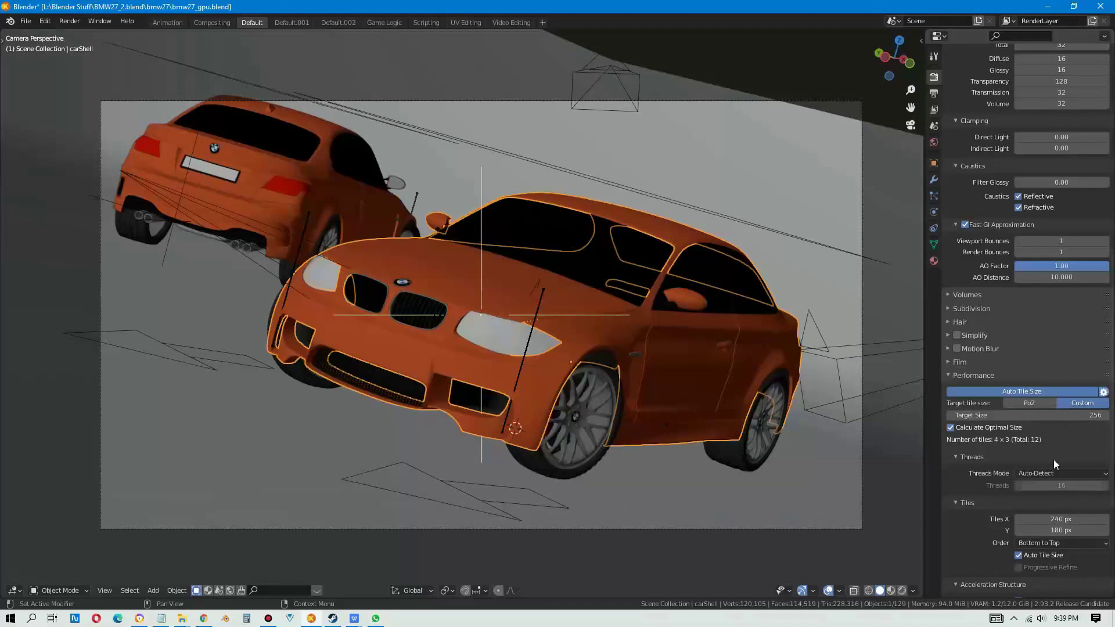
{"action": "left_click", "coordinate": [952, 429]}
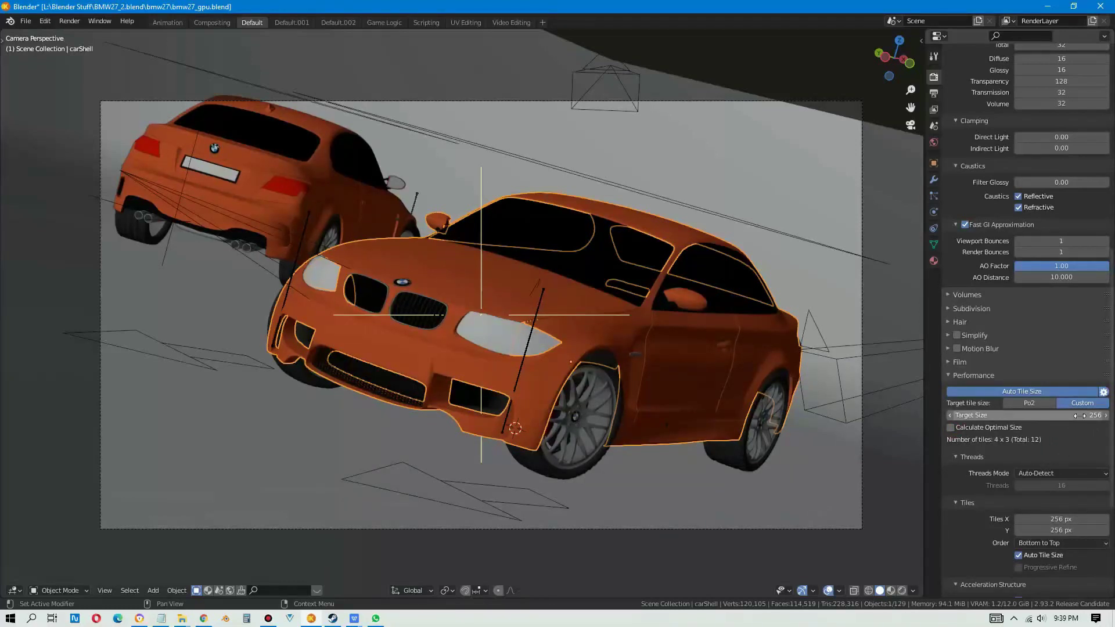
{"action": "left_click", "coordinate": [1028, 402]}
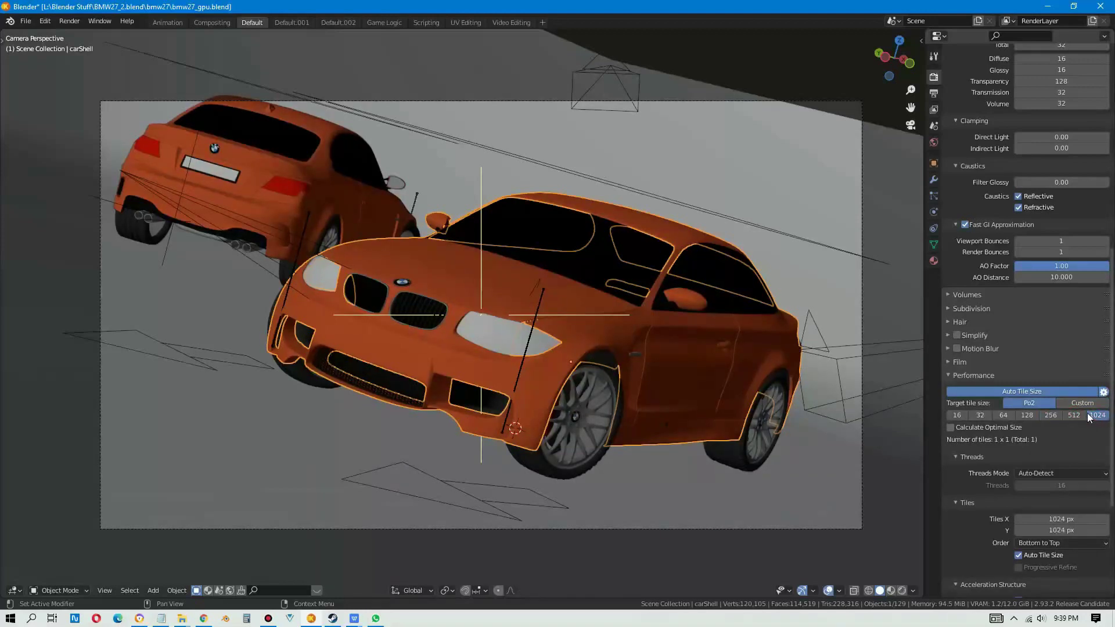
{"action": "left_click", "coordinate": [1078, 415]}
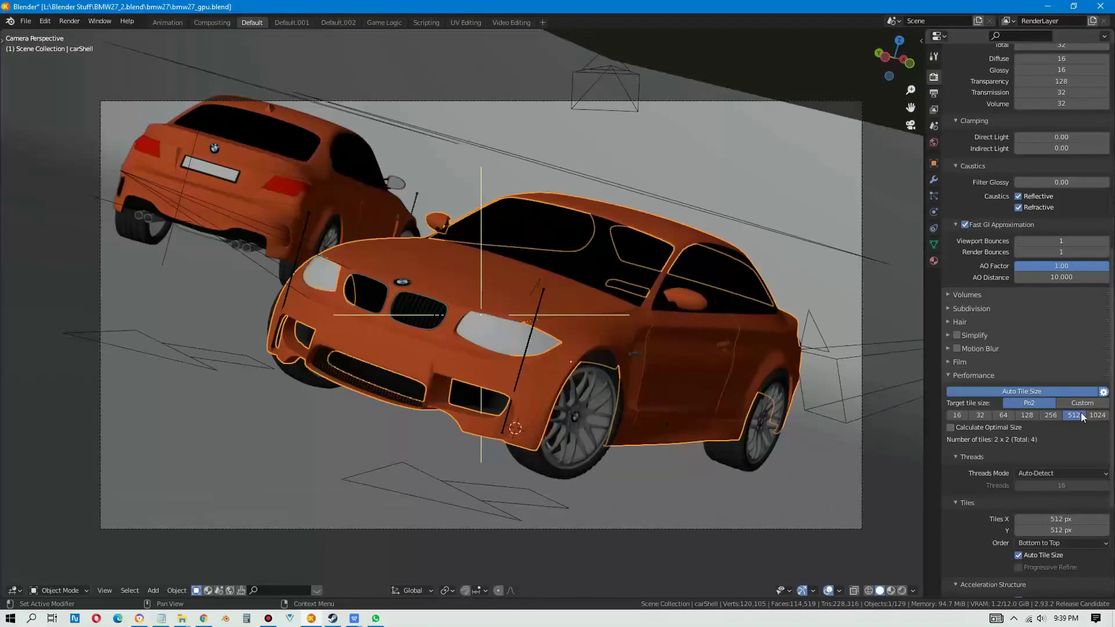
{"action": "left_click", "coordinate": [1050, 415]}
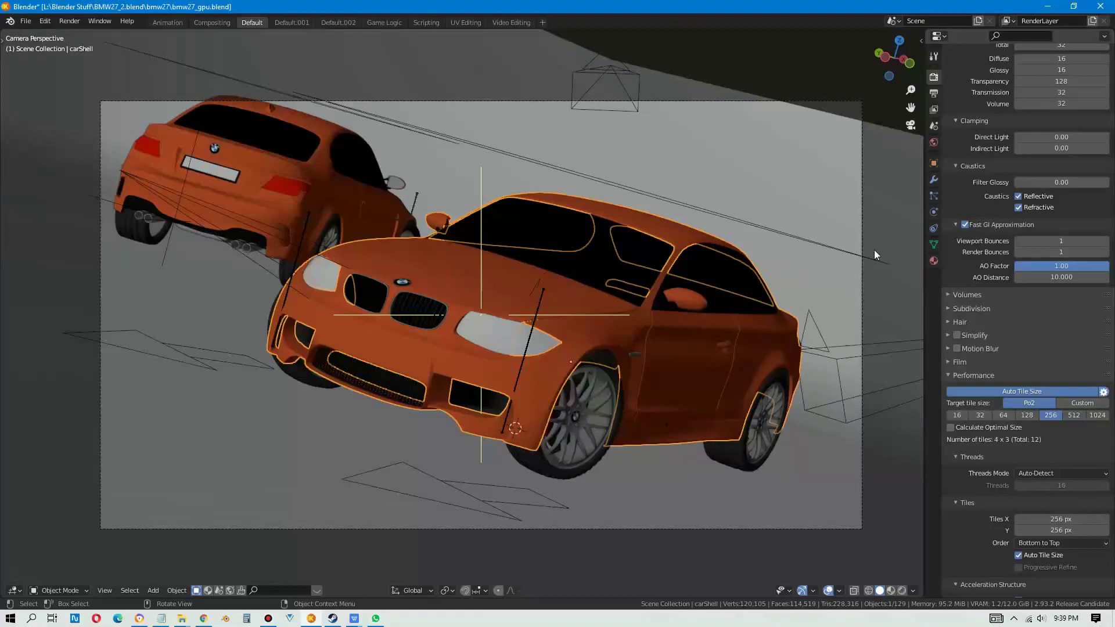
{"action": "left_click", "coordinate": [945, 456]}
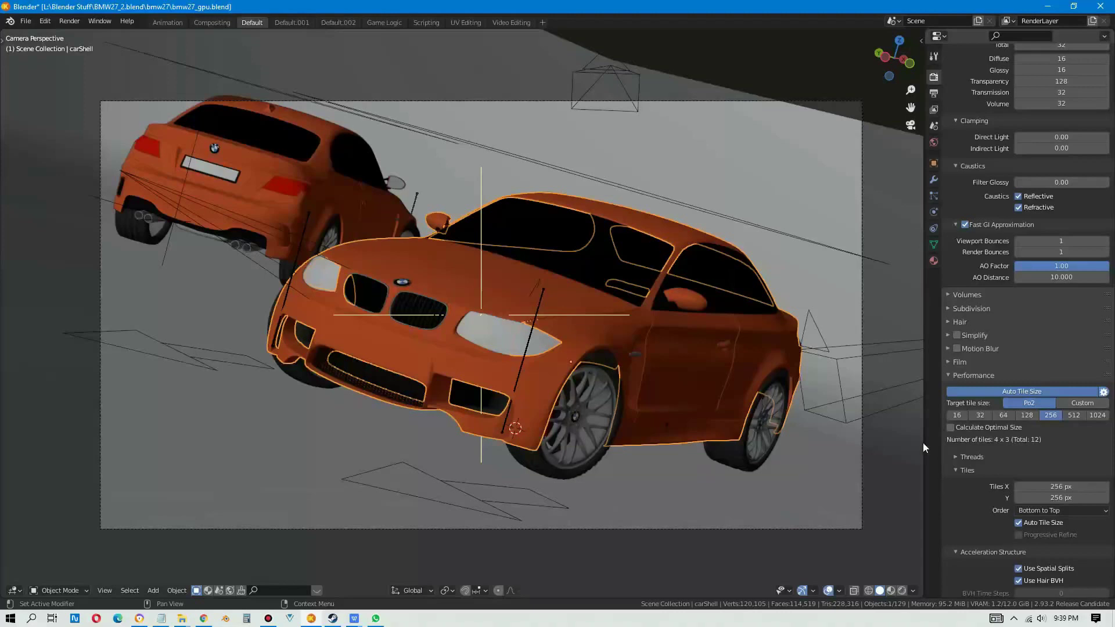
Step: Render frame 1 with 256 px tiles, finishing in about 3.62 seconds
{"action": "left_click", "coordinate": [69, 21]}
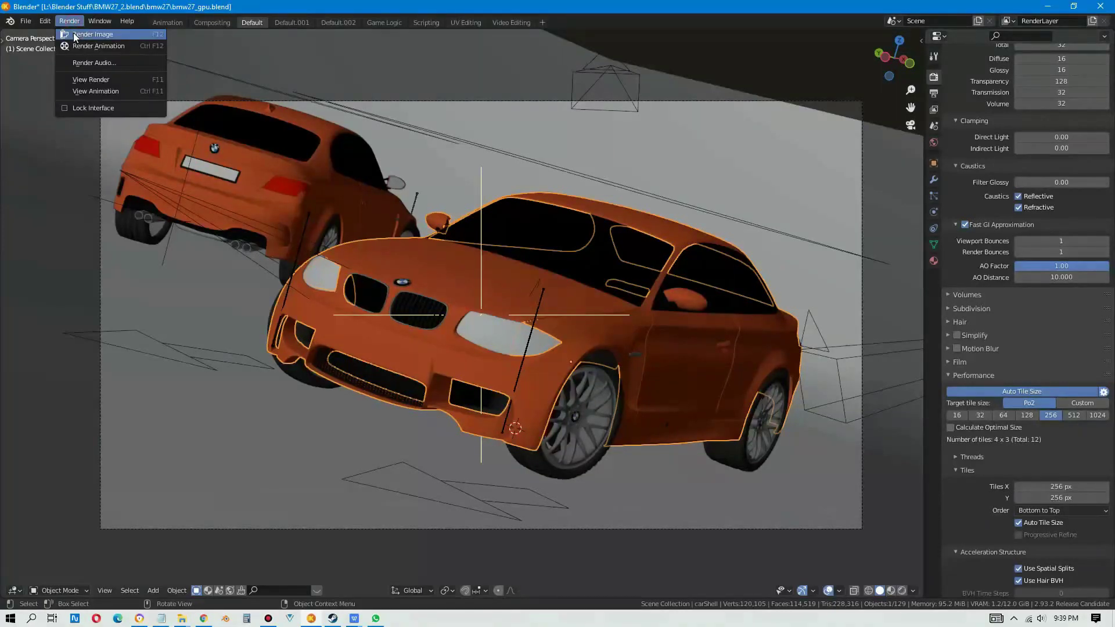
{"action": "left_click", "coordinate": [77, 35]}
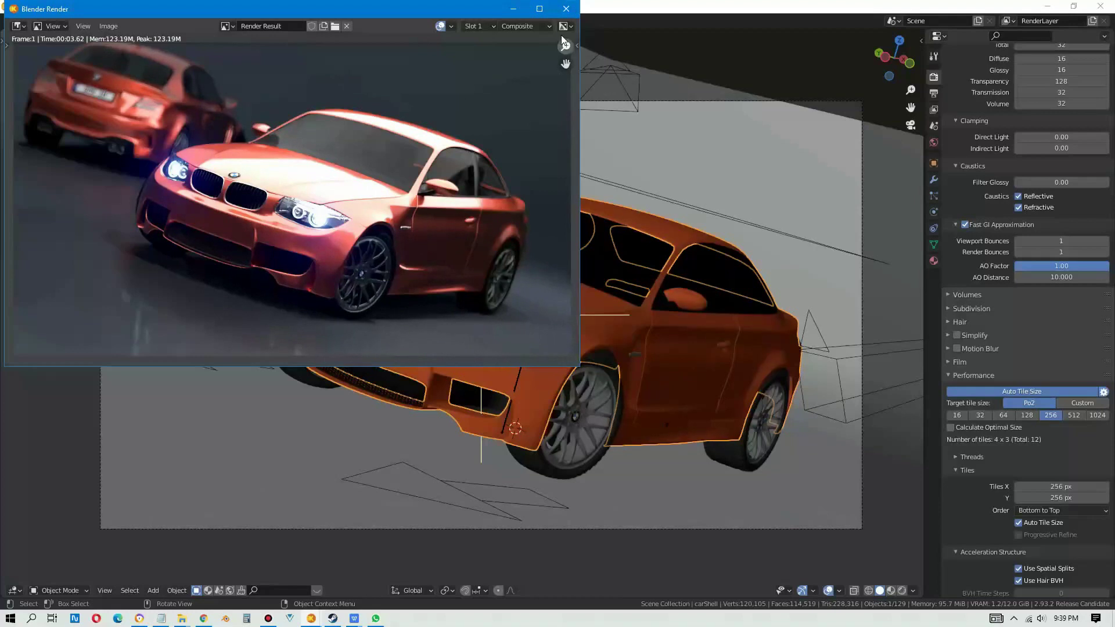
Step: Close the previous render, re-render with 512 px target tiles (3.17 s), and close the result
{"action": "left_click", "coordinate": [565, 9]}
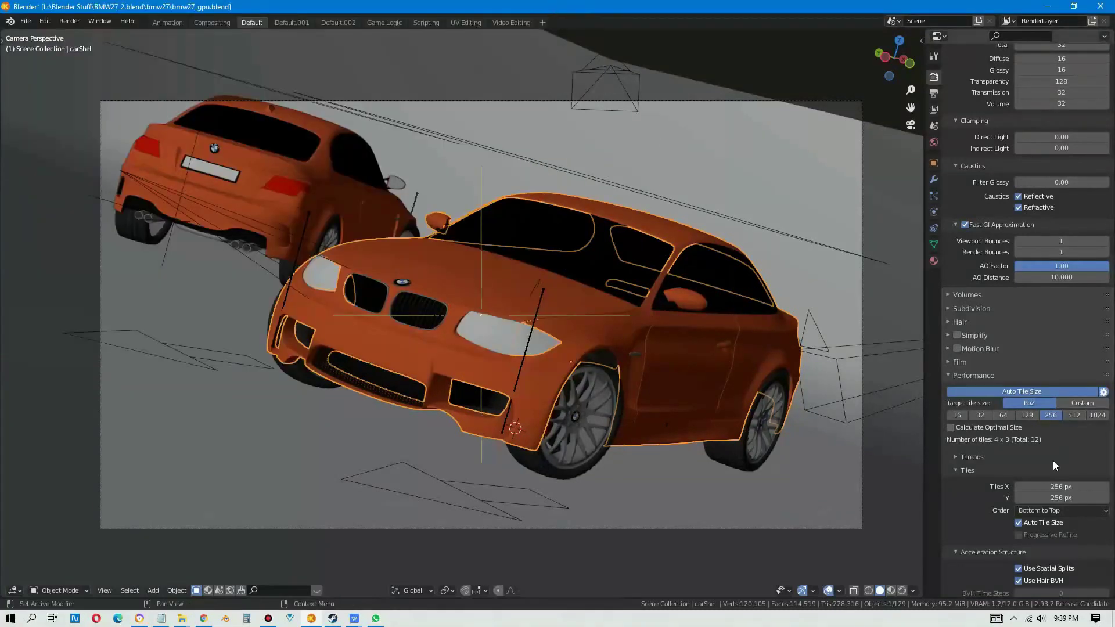
{"action": "left_click", "coordinate": [1074, 415]}
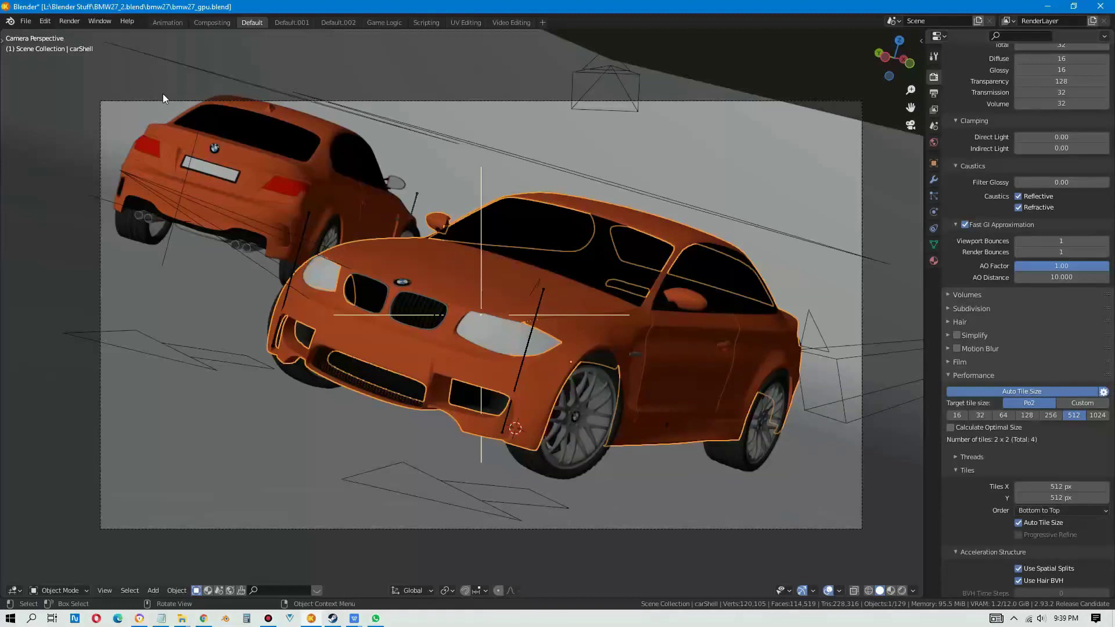
{"action": "left_click", "coordinate": [69, 21]}
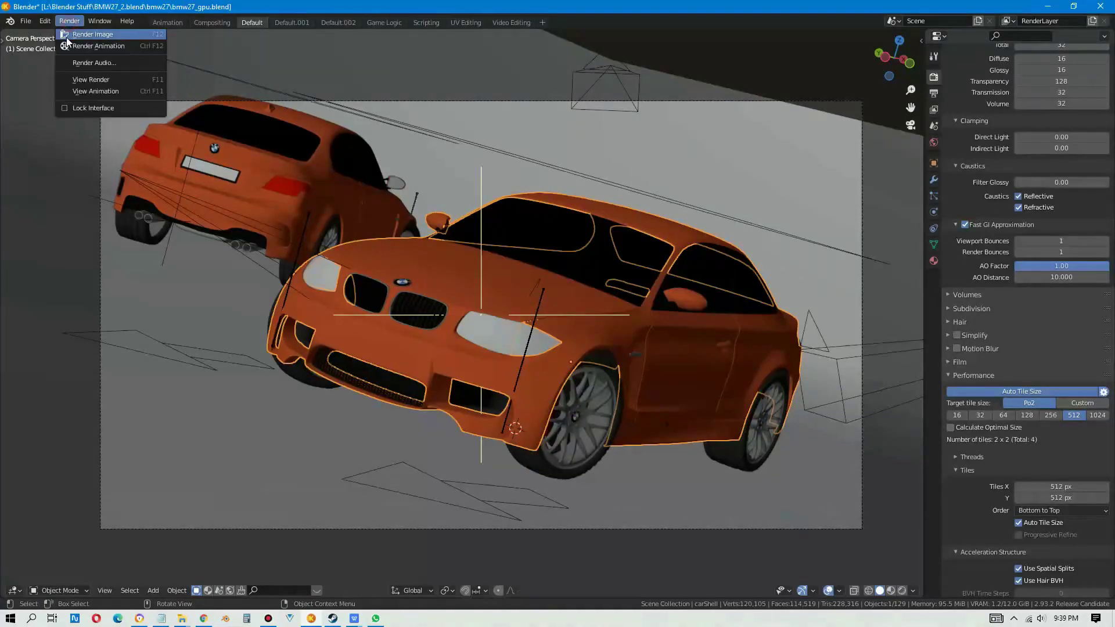
{"action": "left_click", "coordinate": [66, 37]}
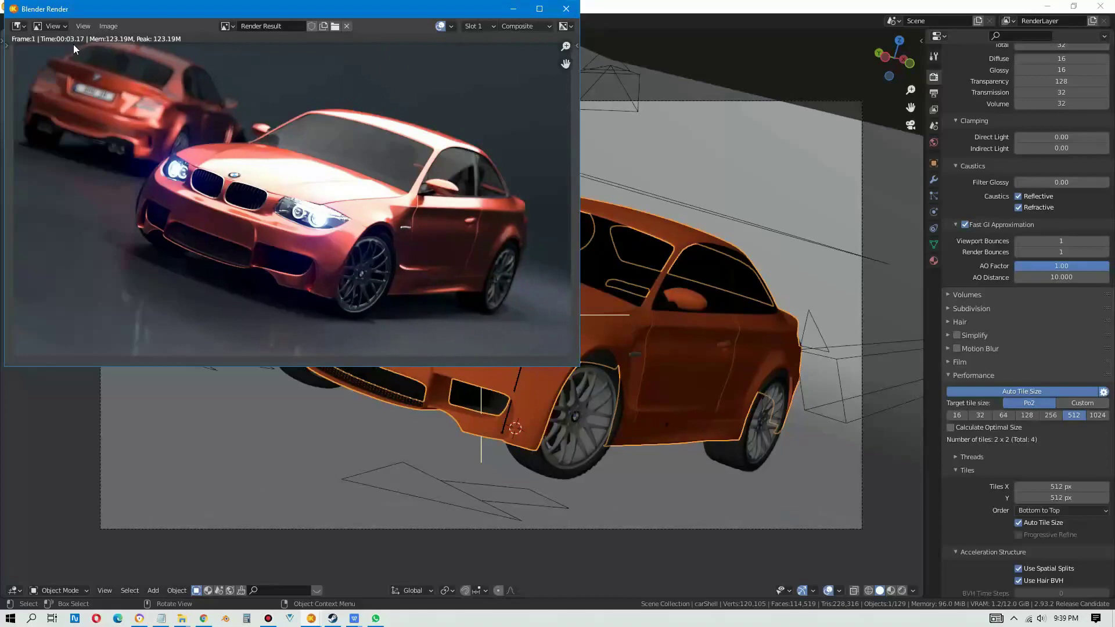
{"action": "left_click", "coordinate": [566, 8]}
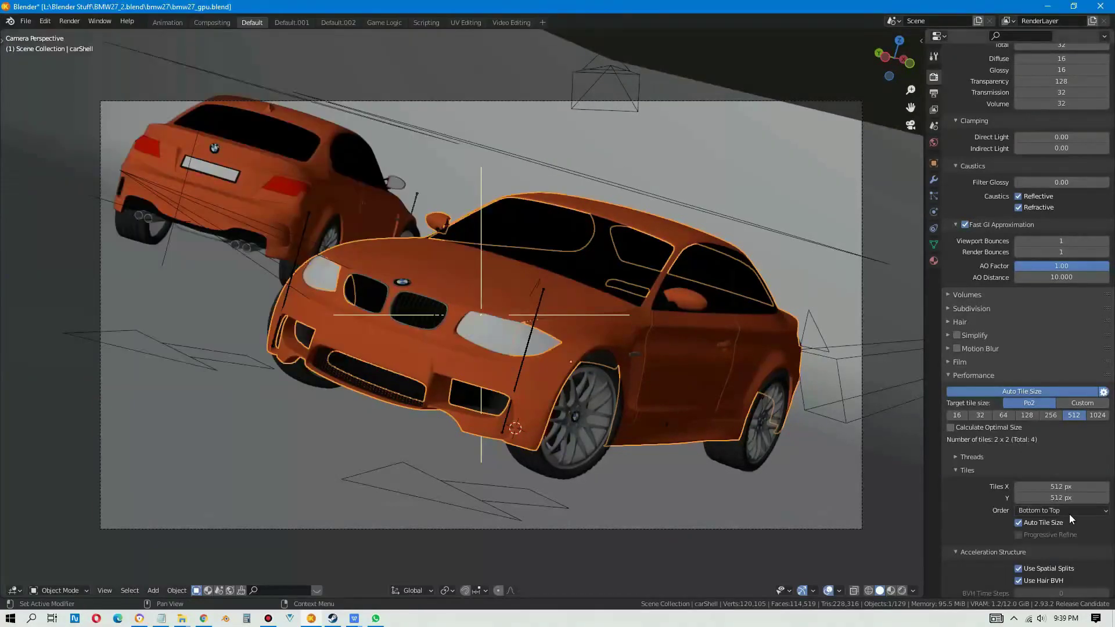
Step: Re-render with a single 1024 px tile (2.32 s) and close the result
{"action": "left_click", "coordinate": [1094, 416]}
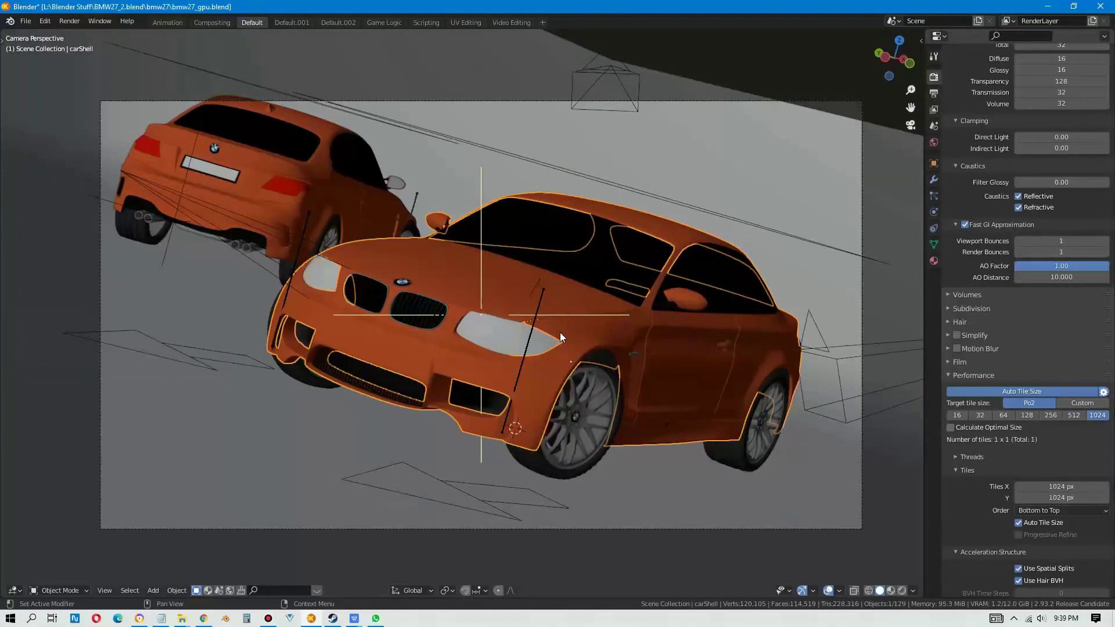
{"action": "left_click", "coordinate": [69, 21]}
{"action": "left_click", "coordinate": [72, 33]}
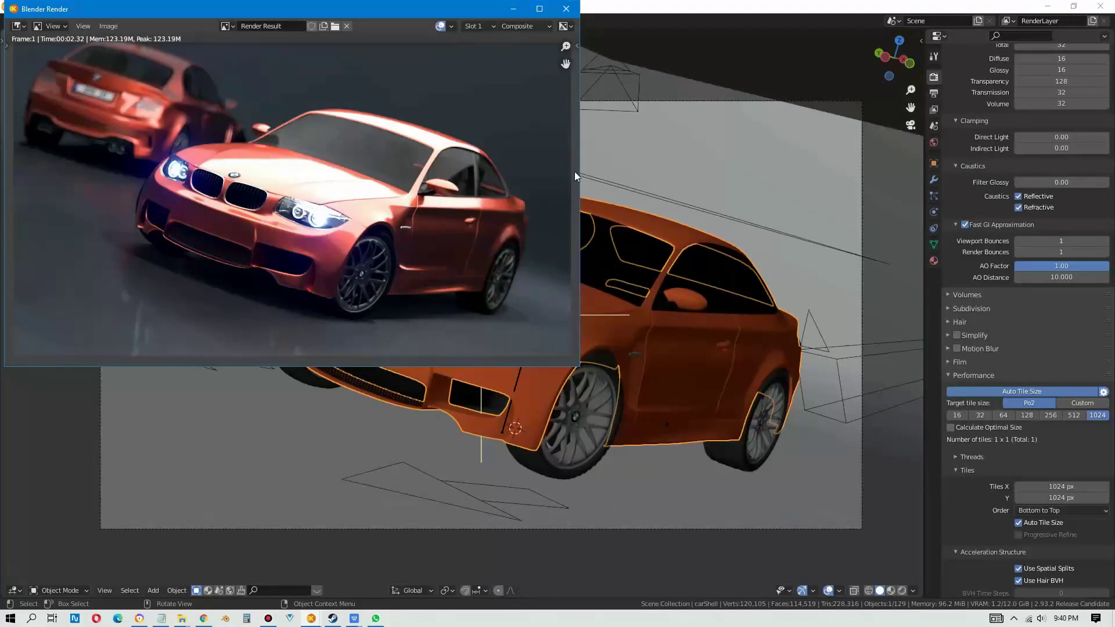
{"action": "left_click", "coordinate": [572, 18]}
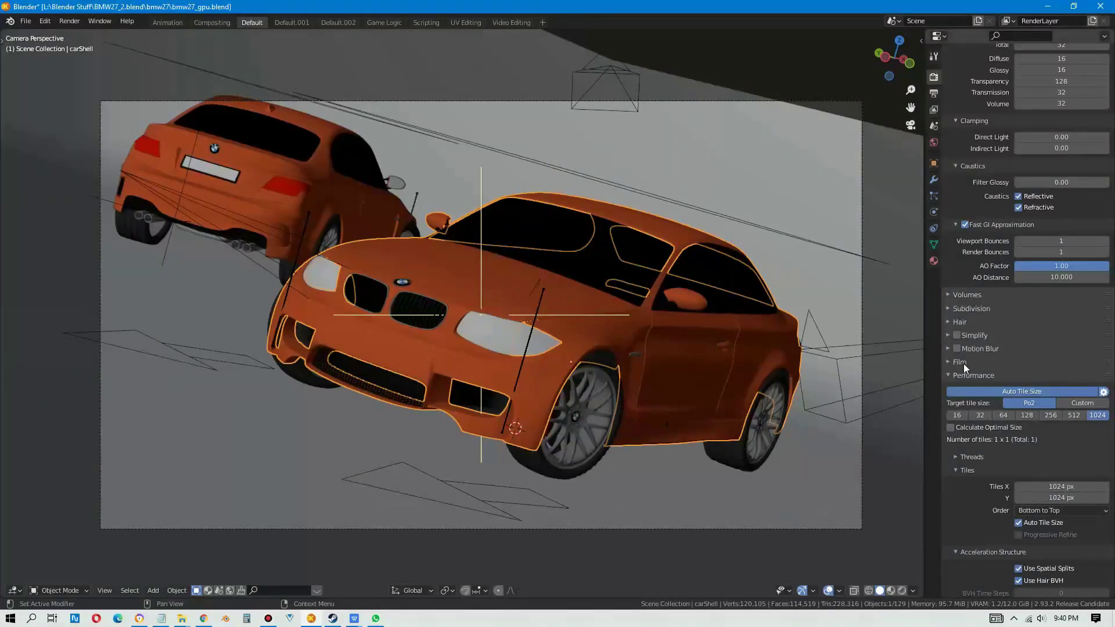
Step: Lower Light Paths Max Bounces Total from 32 to 8
{"action": "scroll", "coordinate": [1016, 349], "scroll_direction": "up", "scroll_amount": 5}
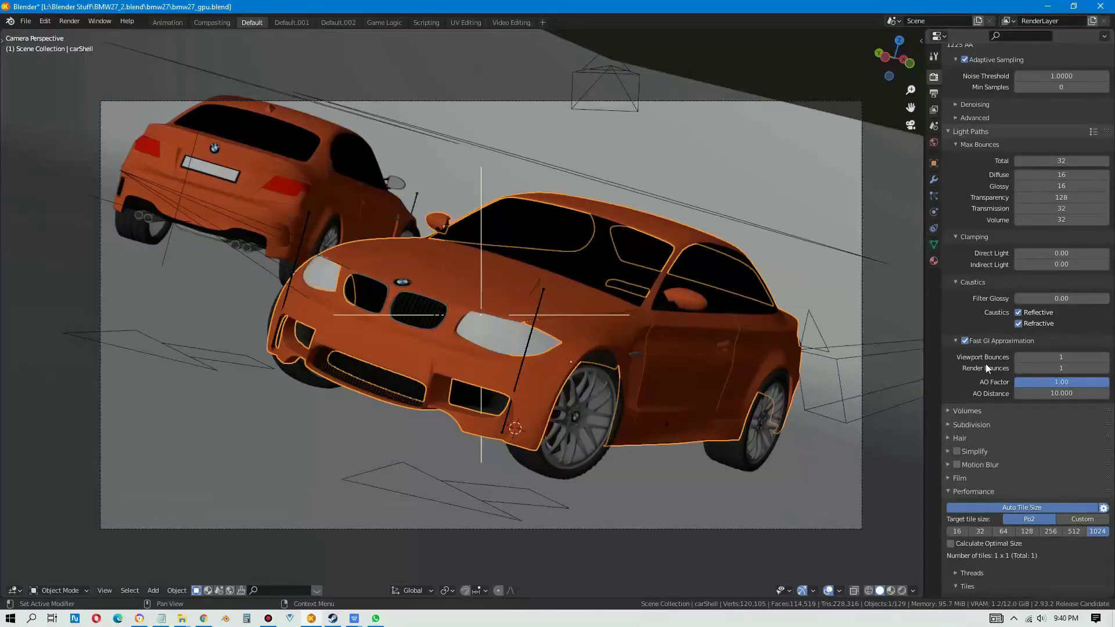
{"action": "scroll", "coordinate": [985, 363], "scroll_direction": "up", "scroll_amount": 3}
{"action": "scroll", "coordinate": [985, 363], "scroll_direction": "up", "scroll_amount": 3}
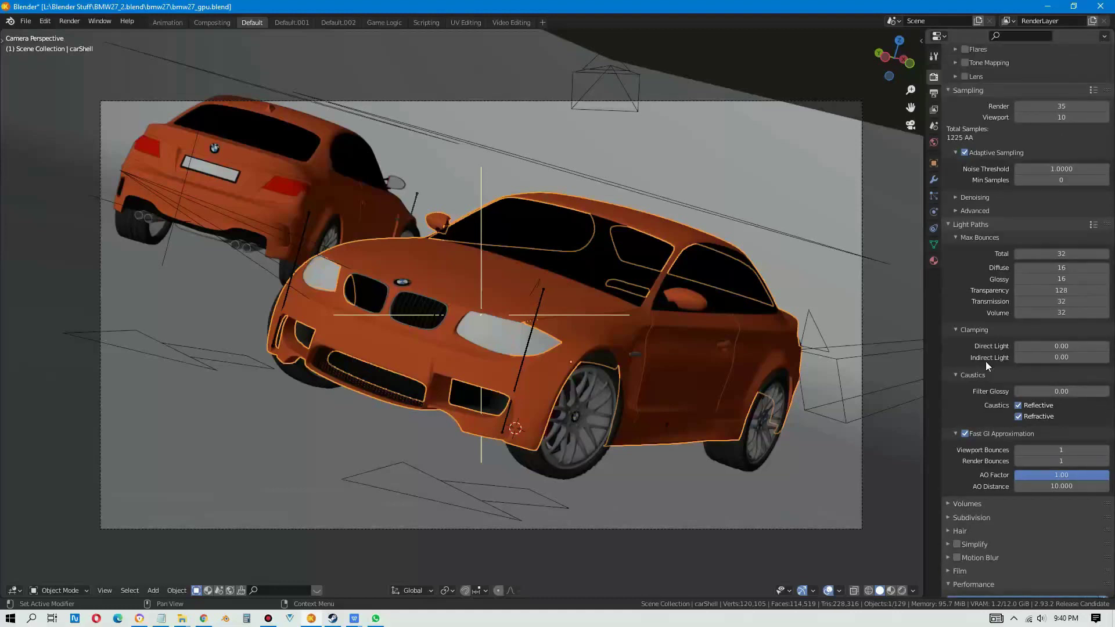
{"action": "scroll", "coordinate": [985, 361], "scroll_direction": "up", "scroll_amount": 2}
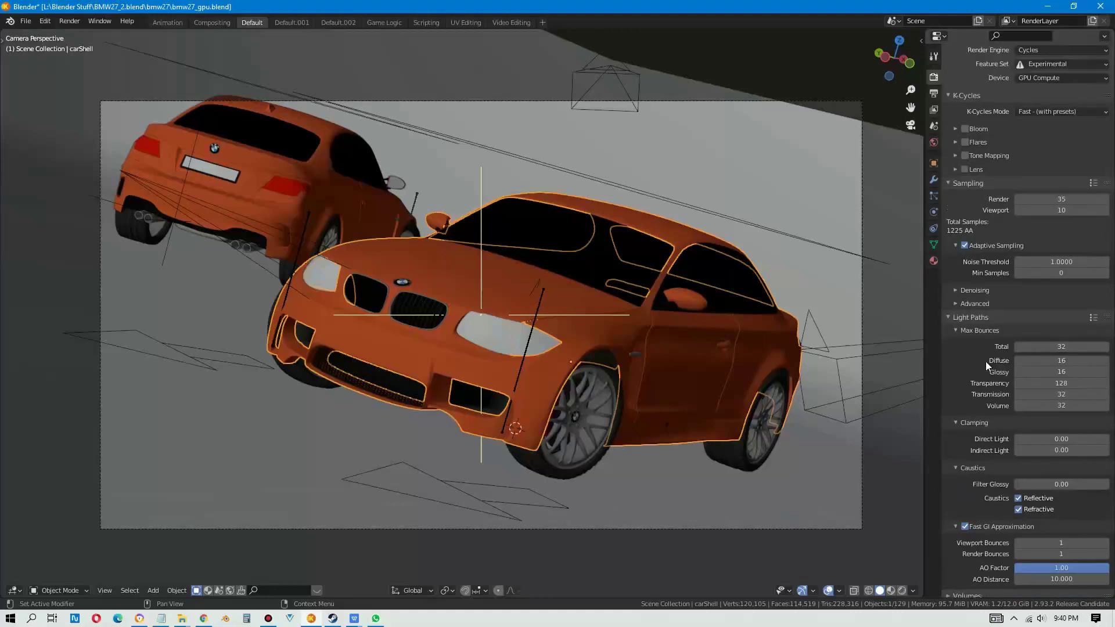
{"action": "left_click", "coordinate": [1059, 349]}
{"action": "left_click", "coordinate": [1060, 348]}
{"action": "type", "text": "8"}
{"action": "key", "text": "Return"}
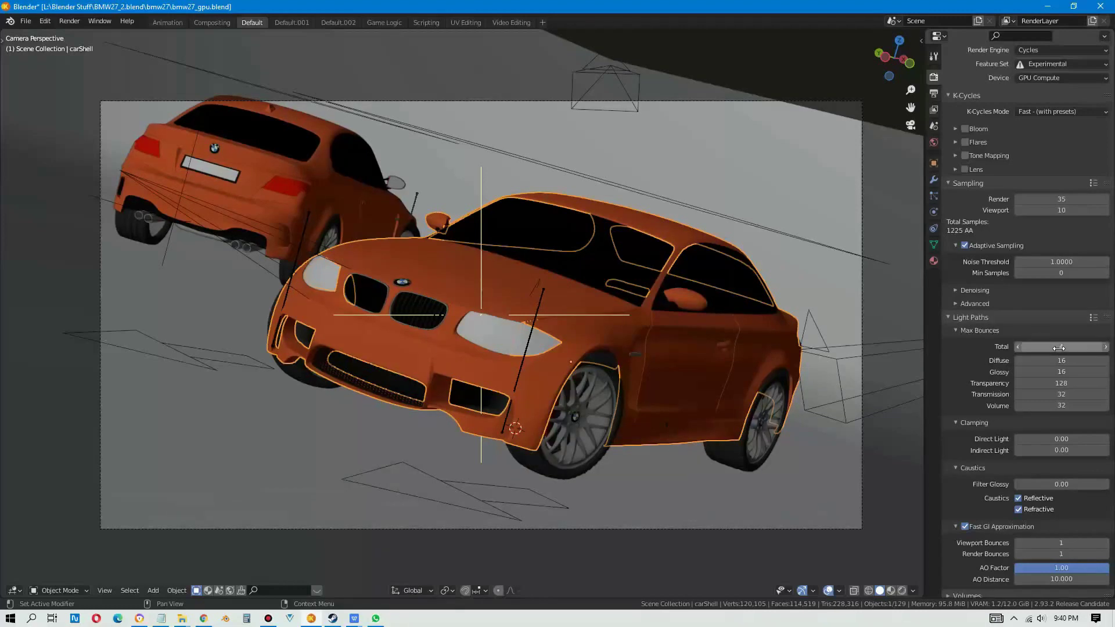
{"action": "left_click", "coordinate": [1056, 347]}
{"action": "left_click", "coordinate": [1057, 349]}
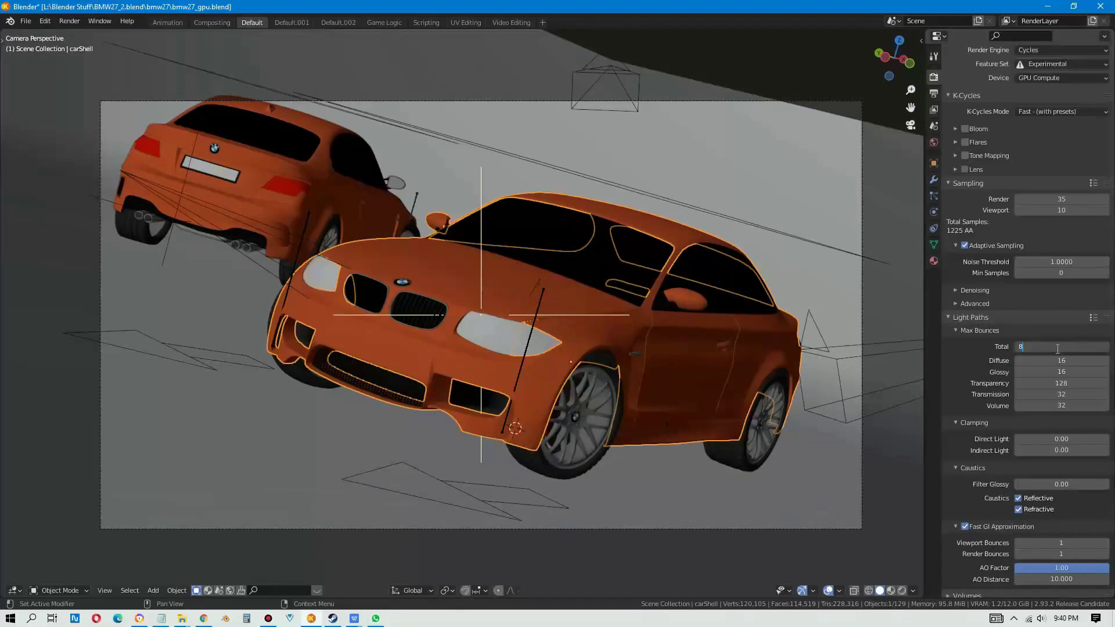
{"action": "key", "text": "Return"}
Step: Render the car scene as an image with the reduced bounces
{"action": "left_click", "coordinate": [46, 21]}
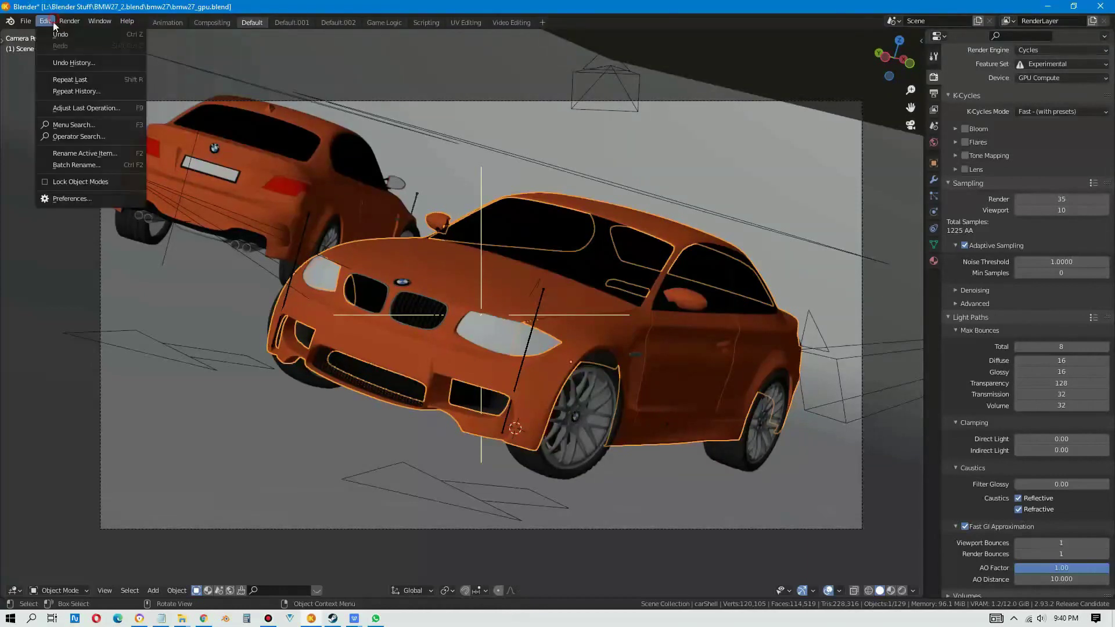
{"action": "left_click", "coordinate": [68, 23]}
{"action": "left_click", "coordinate": [69, 22]}
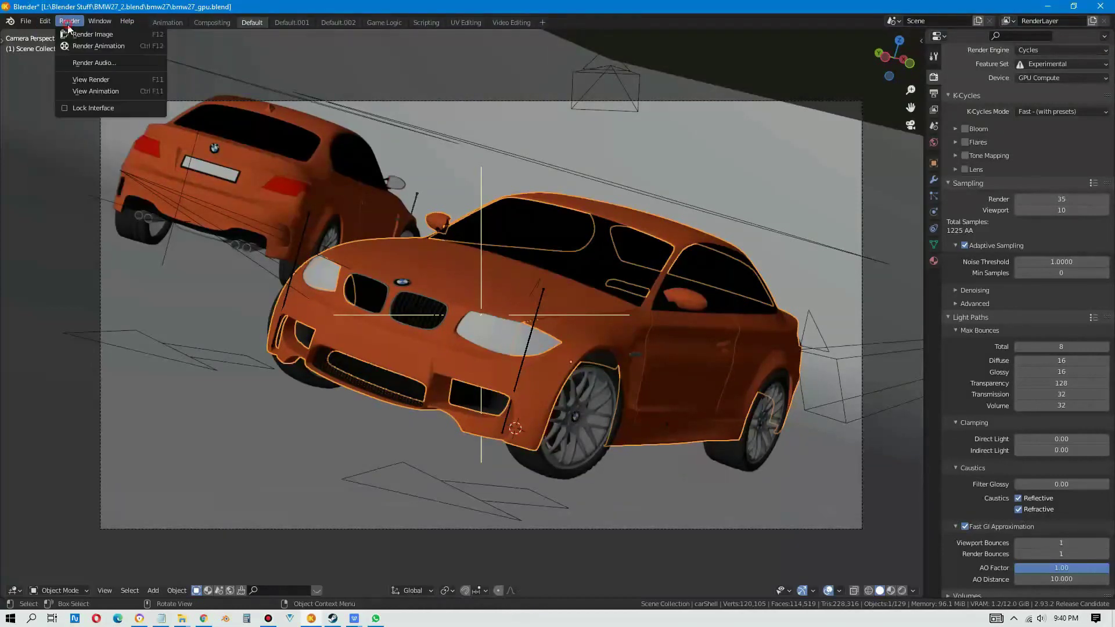
{"action": "left_click", "coordinate": [76, 36]}
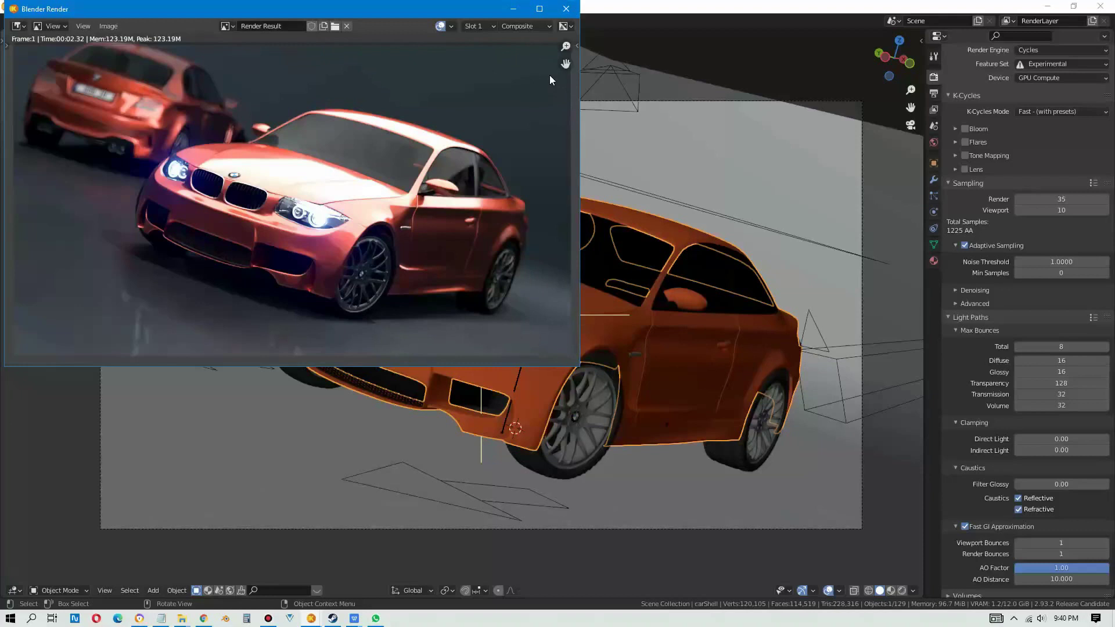
Step: Close the render result and uncheck Reflective and Refractive caustics
{"action": "left_click", "coordinate": [564, 9]}
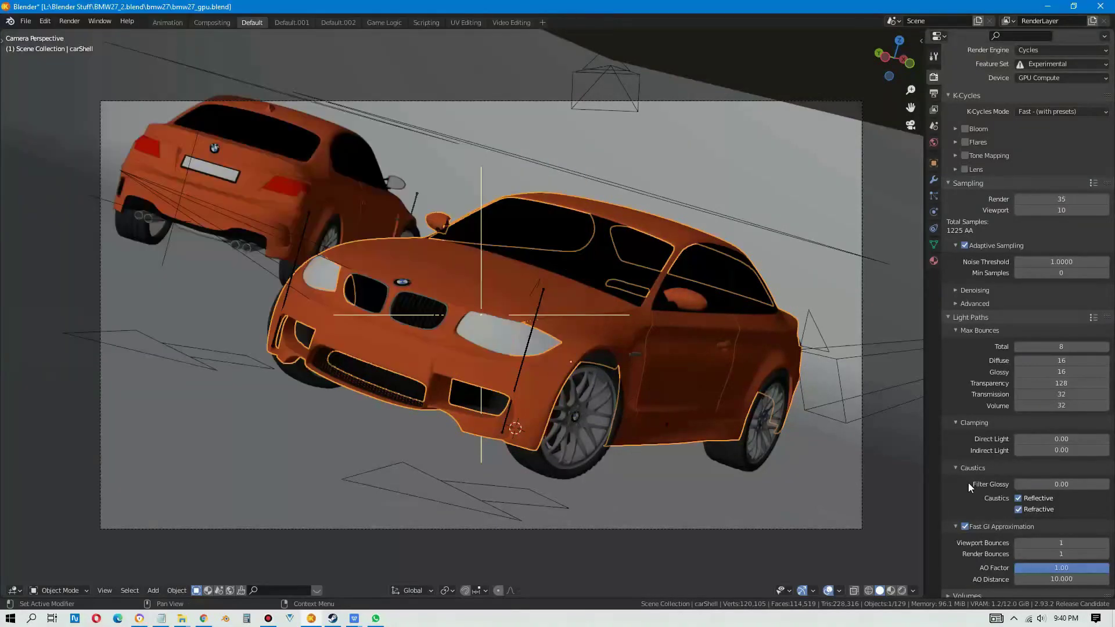
{"action": "scroll", "coordinate": [968, 484], "scroll_direction": "down", "scroll_amount": 3}
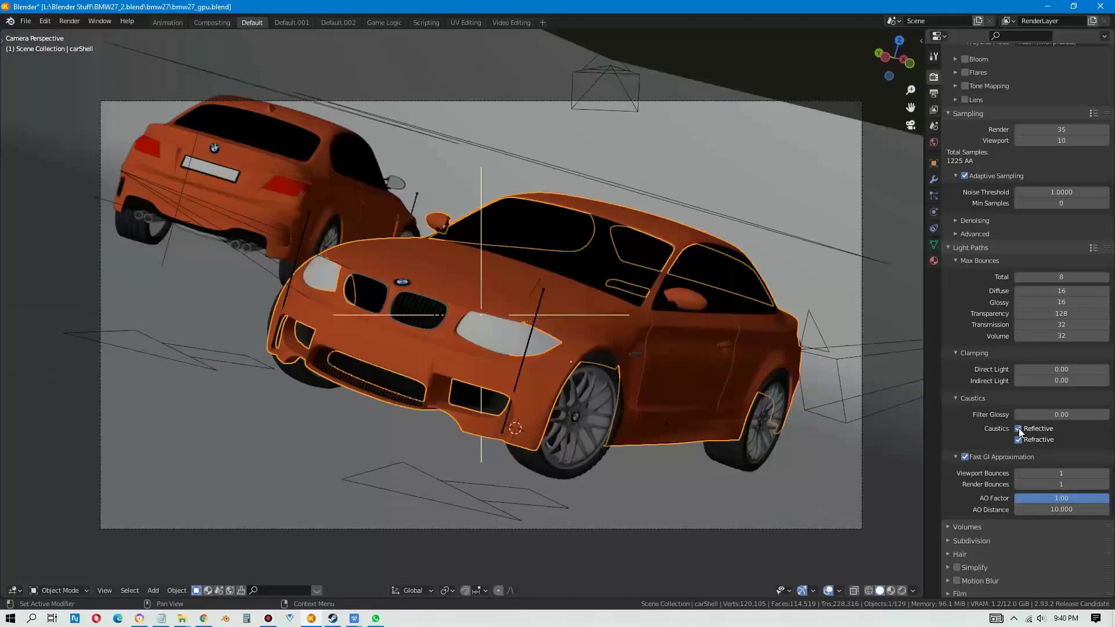
{"action": "left_click", "coordinate": [1019, 429]}
{"action": "left_click", "coordinate": [1019, 440]}
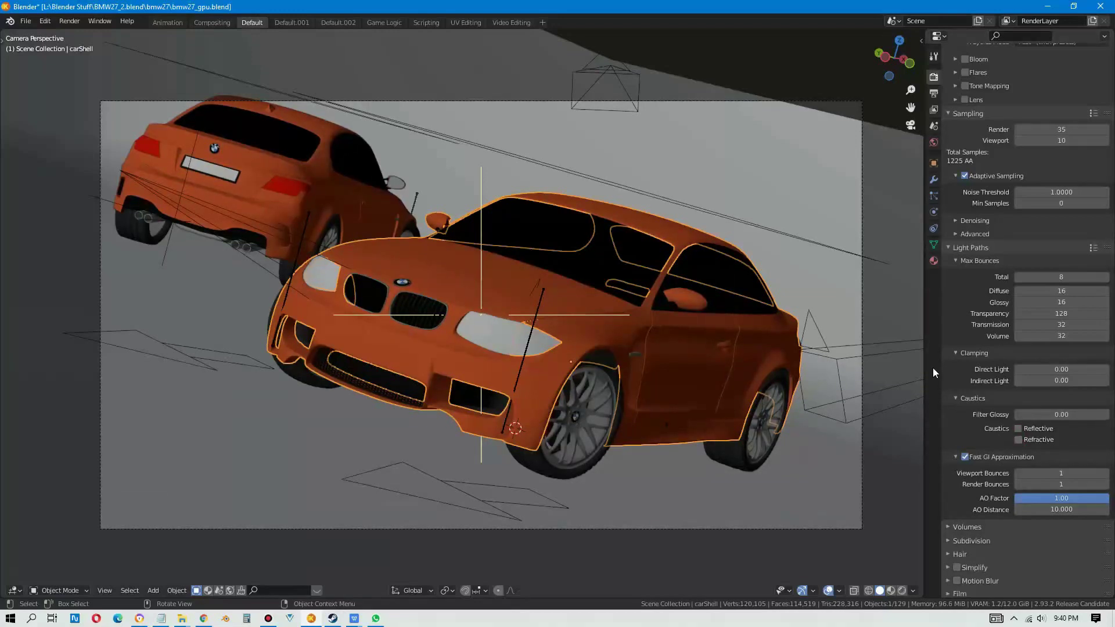
Step: Set Max Bounces Total to 4
{"action": "scroll", "coordinate": [997, 525], "scroll_direction": "down", "scroll_amount": 1}
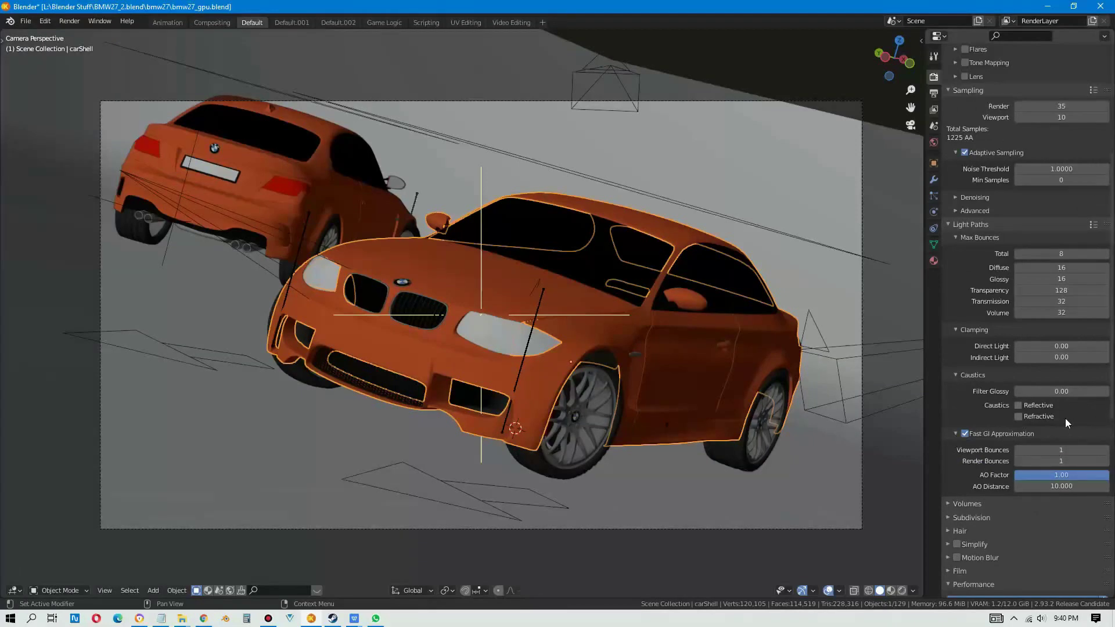
{"action": "scroll", "coordinate": [973, 500], "scroll_direction": "down", "scroll_amount": 3}
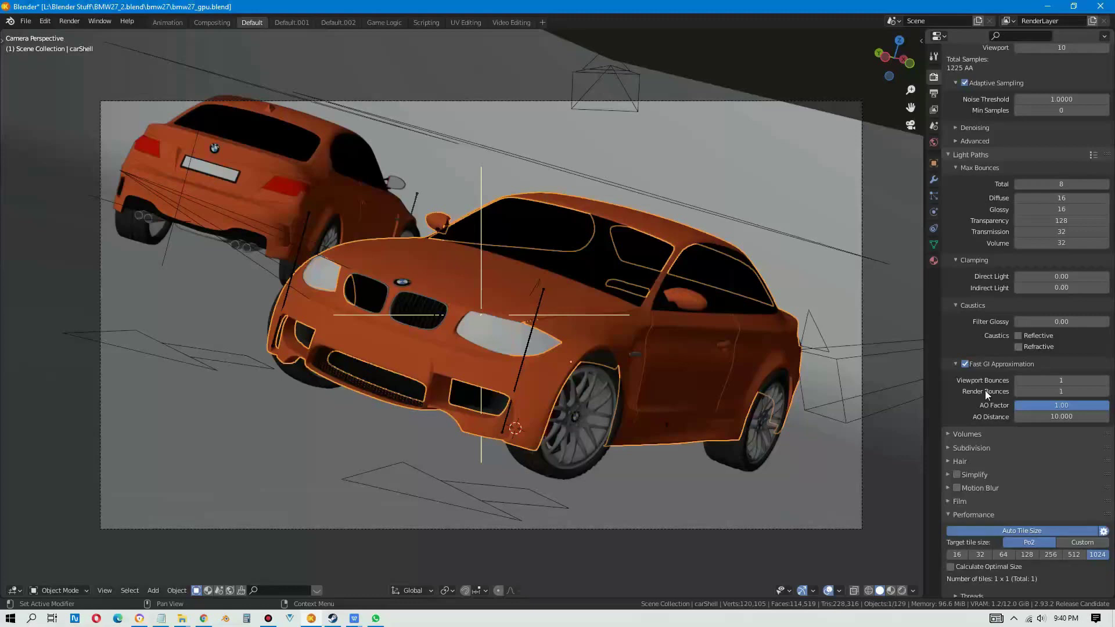
{"action": "scroll", "coordinate": [990, 372], "scroll_direction": "up", "scroll_amount": 3}
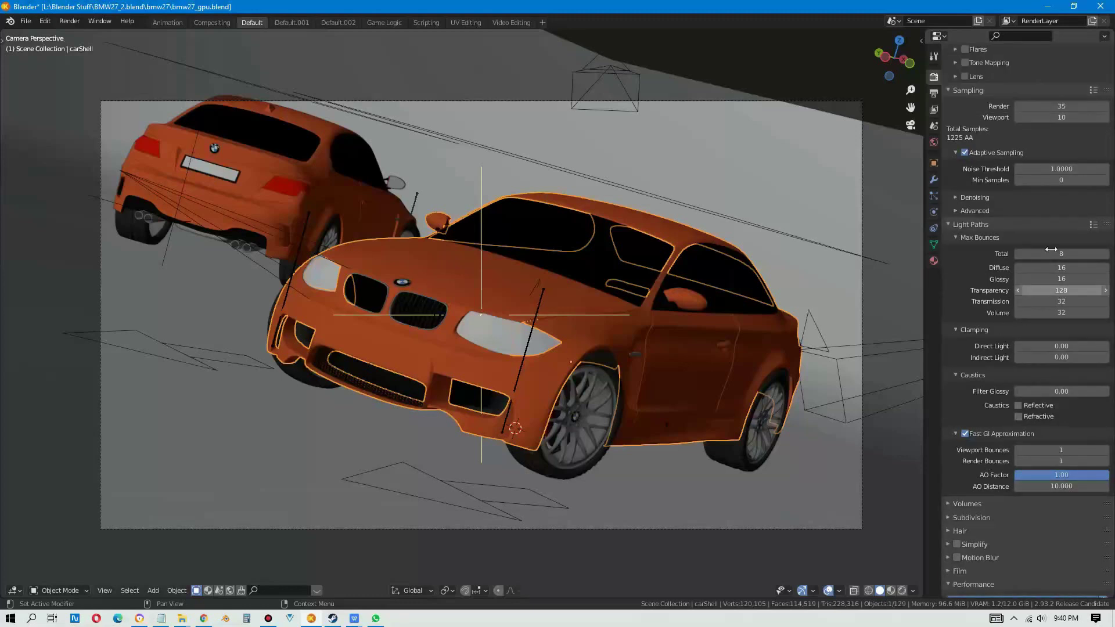
{"action": "left_click", "coordinate": [1049, 254]}
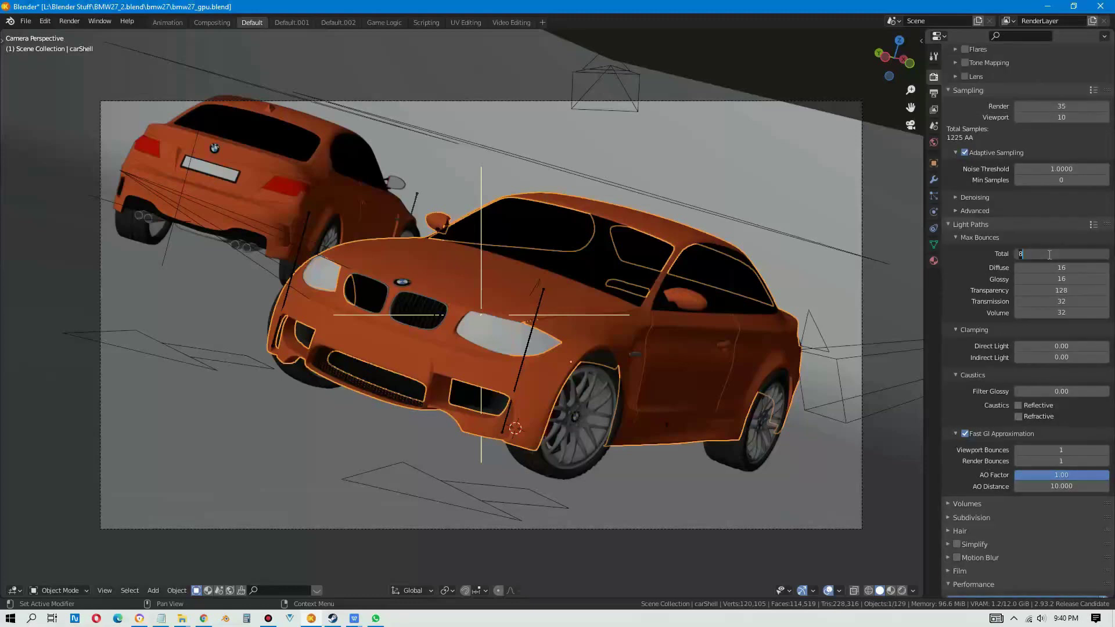
{"action": "type", "text": "4"}
{"action": "key", "text": "Return"}
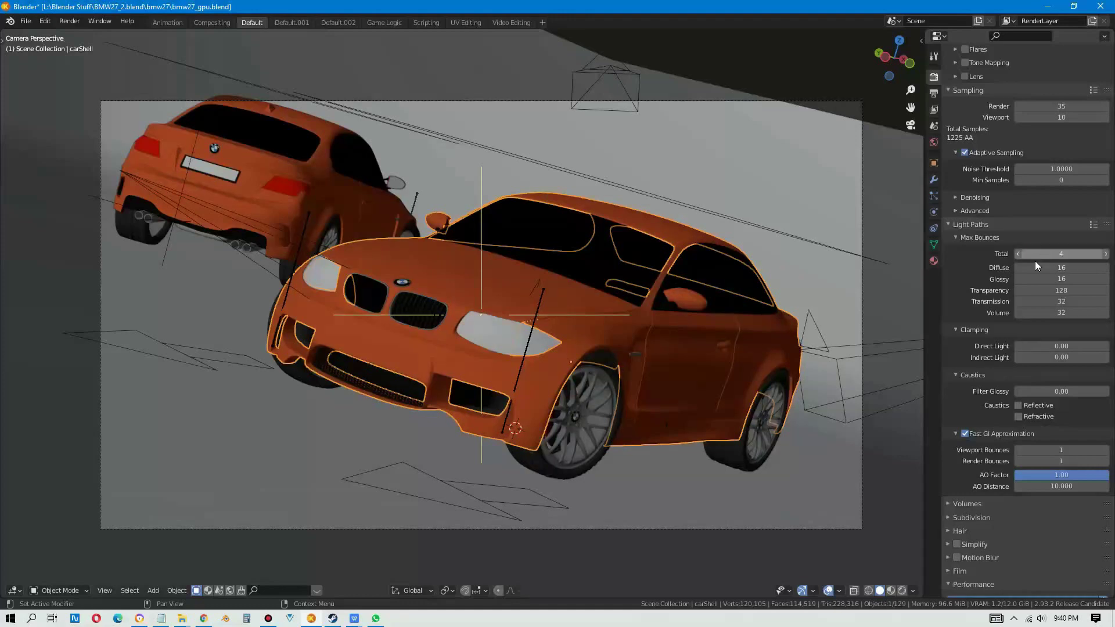
Step: Scroll through the render properties and briefly expand the Volumes panel
{"action": "scroll", "coordinate": [1026, 491], "scroll_direction": "down", "scroll_amount": 4}
{"action": "middle_click_drag", "start_coordinate": [995, 507], "coordinate": [959, 461]}
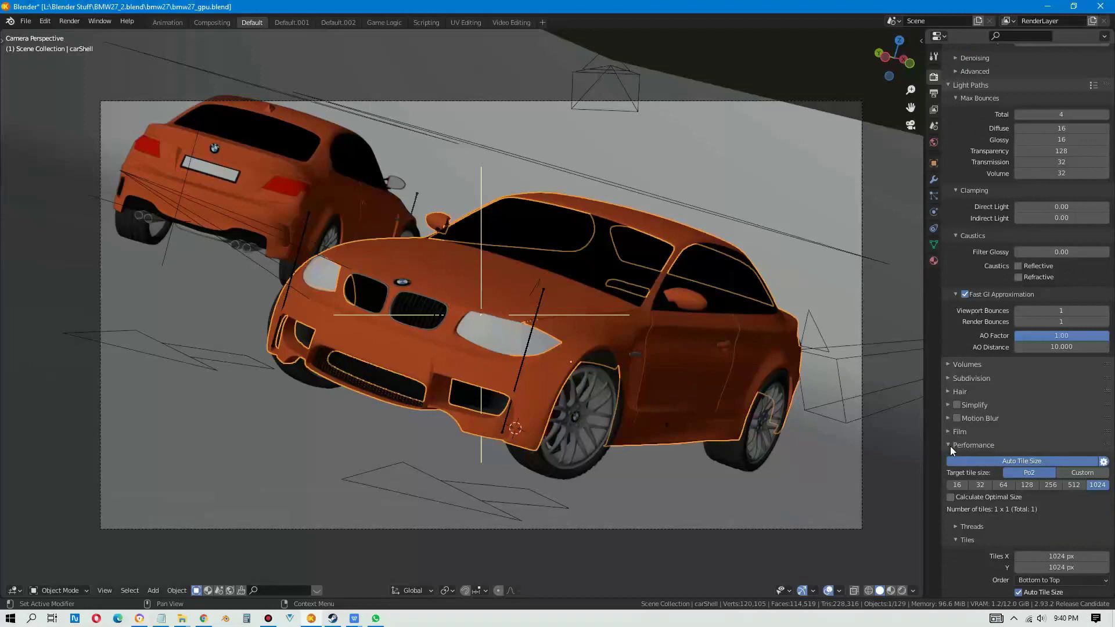
{"action": "scroll", "coordinate": [952, 448], "scroll_direction": "down", "scroll_amount": 8}
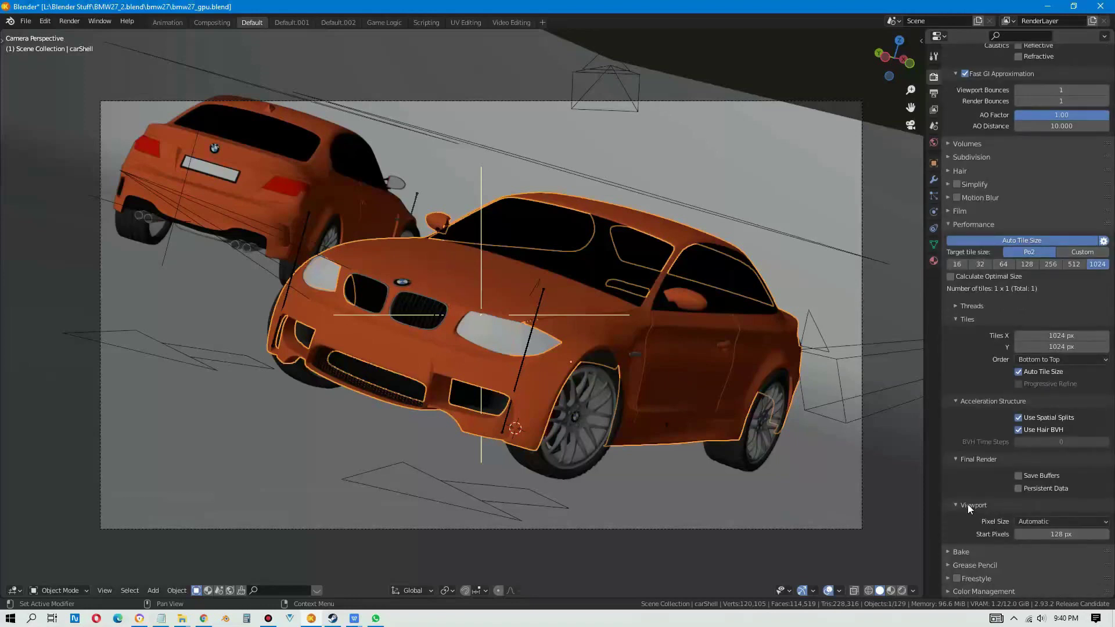
{"action": "scroll", "coordinate": [966, 506], "scroll_direction": "down", "scroll_amount": 1}
{"action": "scroll", "coordinate": [961, 333], "scroll_direction": "up", "scroll_amount": 4}
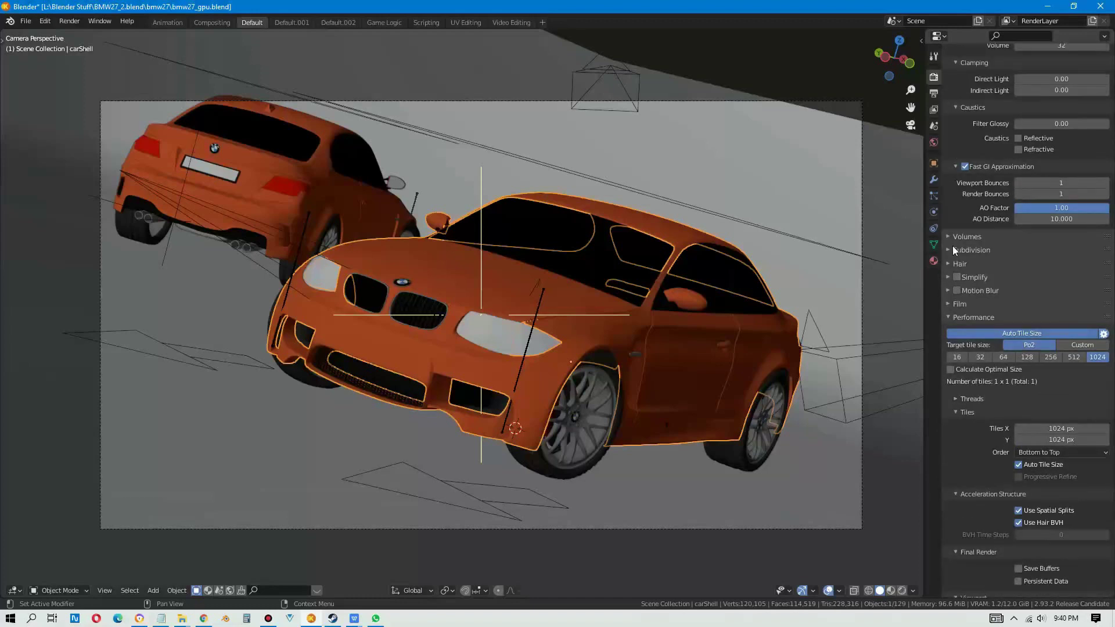
{"action": "left_click", "coordinate": [949, 235]}
{"action": "left_click", "coordinate": [949, 239]}
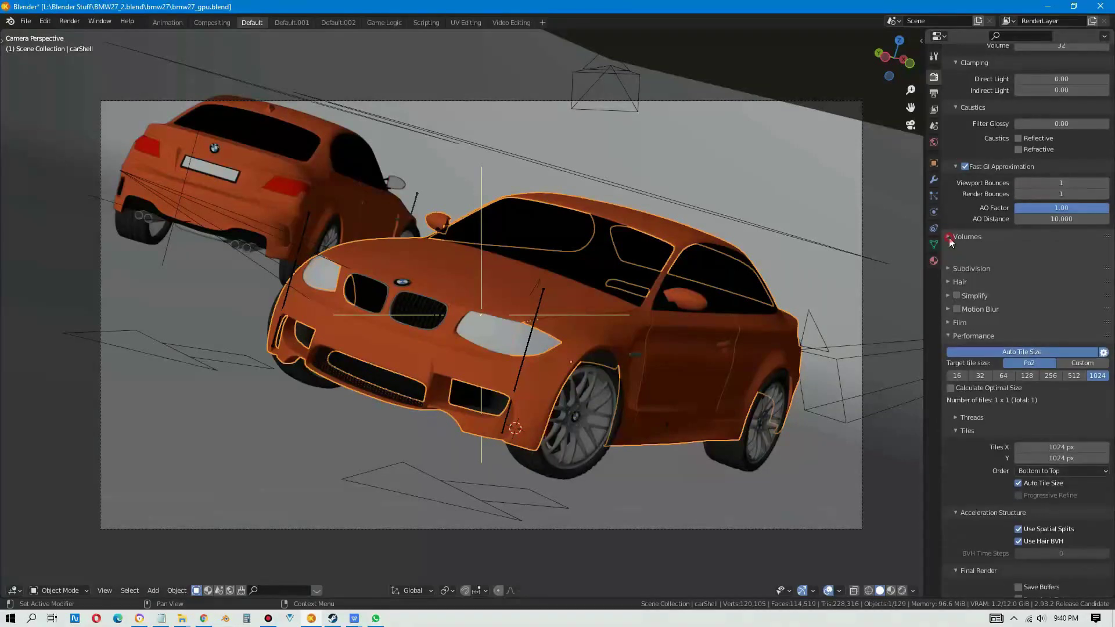
Step: Look over the advanced Sampling and Adaptive Sampling settings
{"action": "scroll", "coordinate": [971, 343], "scroll_direction": "up", "scroll_amount": 8}
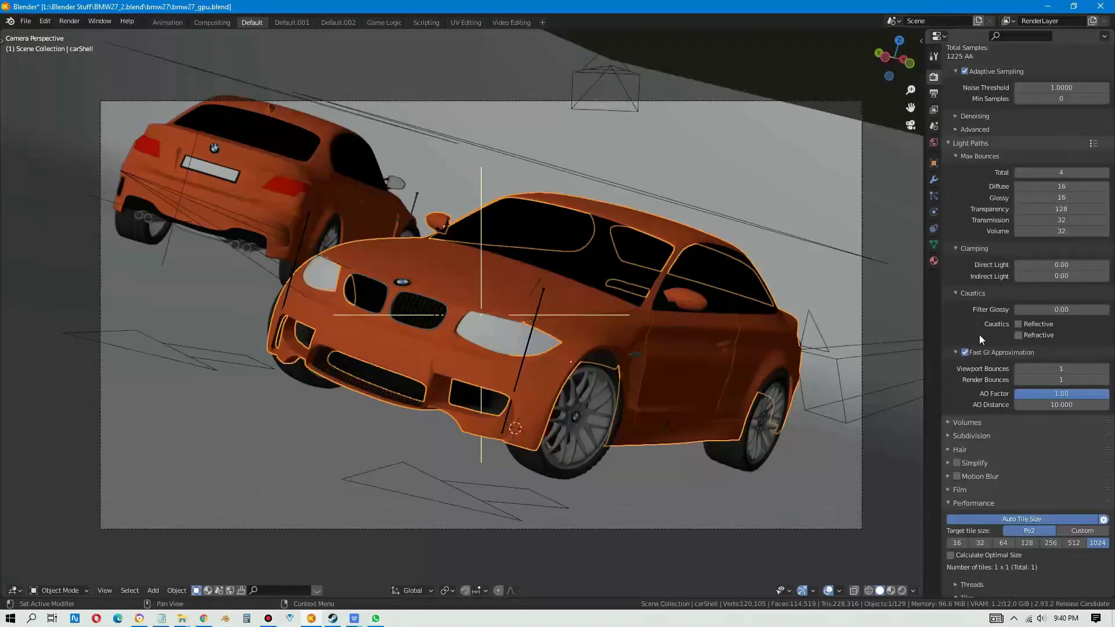
{"action": "scroll", "coordinate": [964, 371], "scroll_direction": "up", "scroll_amount": 3}
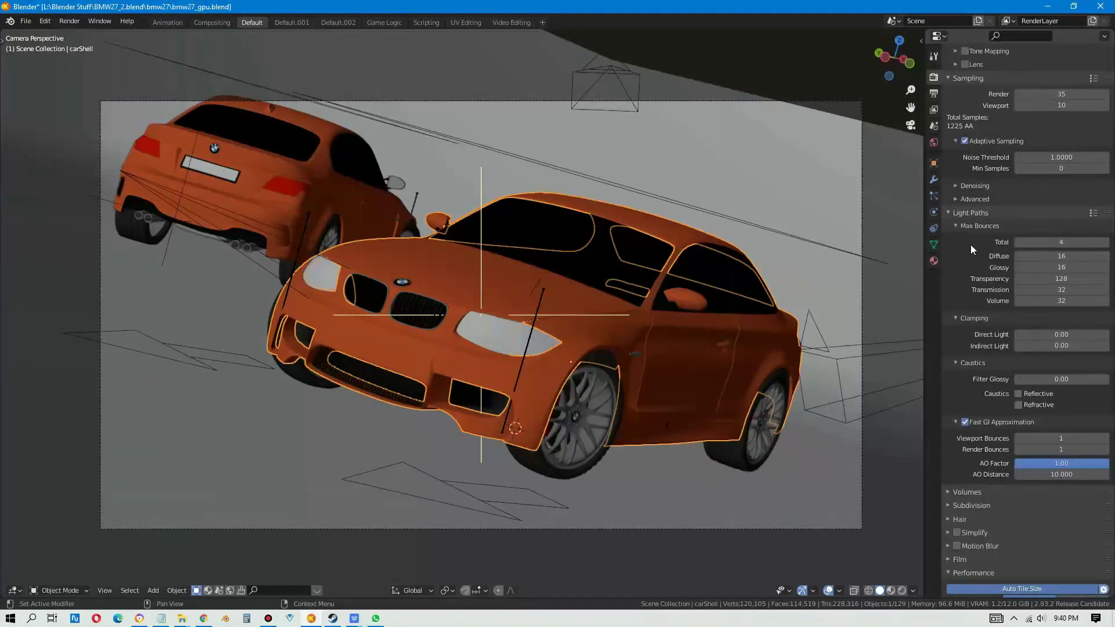
{"action": "left_click", "coordinate": [955, 199]}
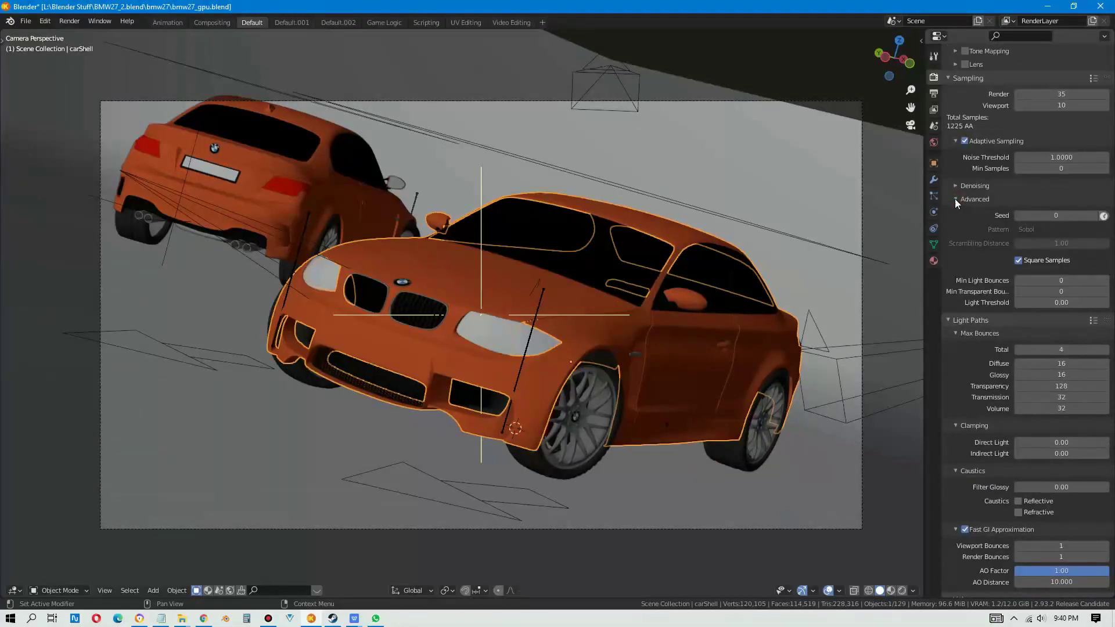
{"action": "left_click", "coordinate": [955, 199]}
{"action": "left_click", "coordinate": [955, 140]}
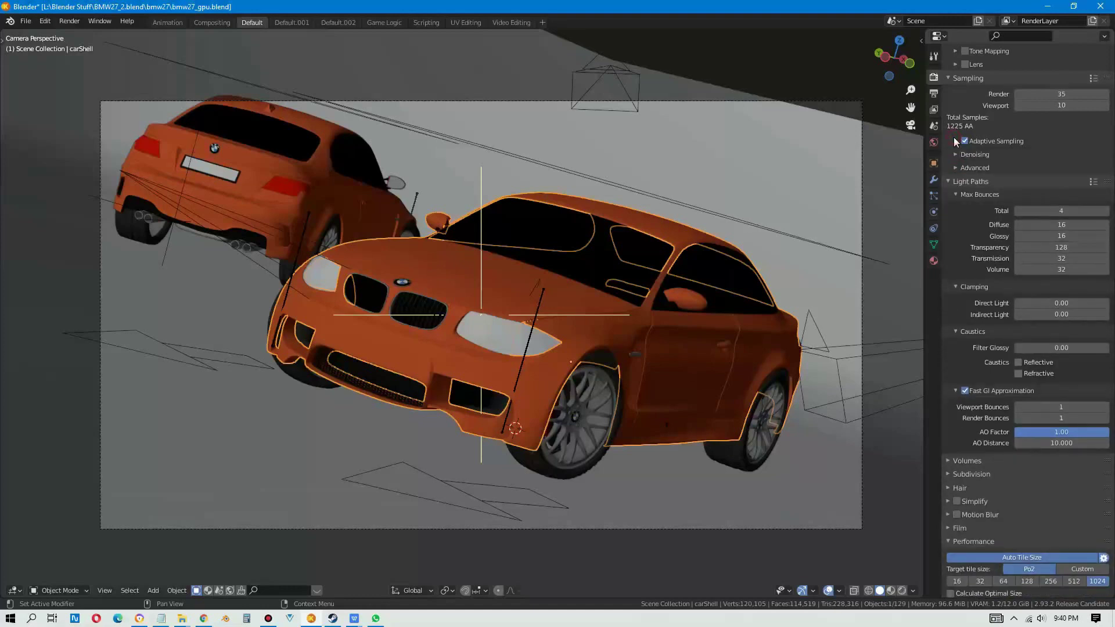
{"action": "left_click", "coordinate": [953, 138]}
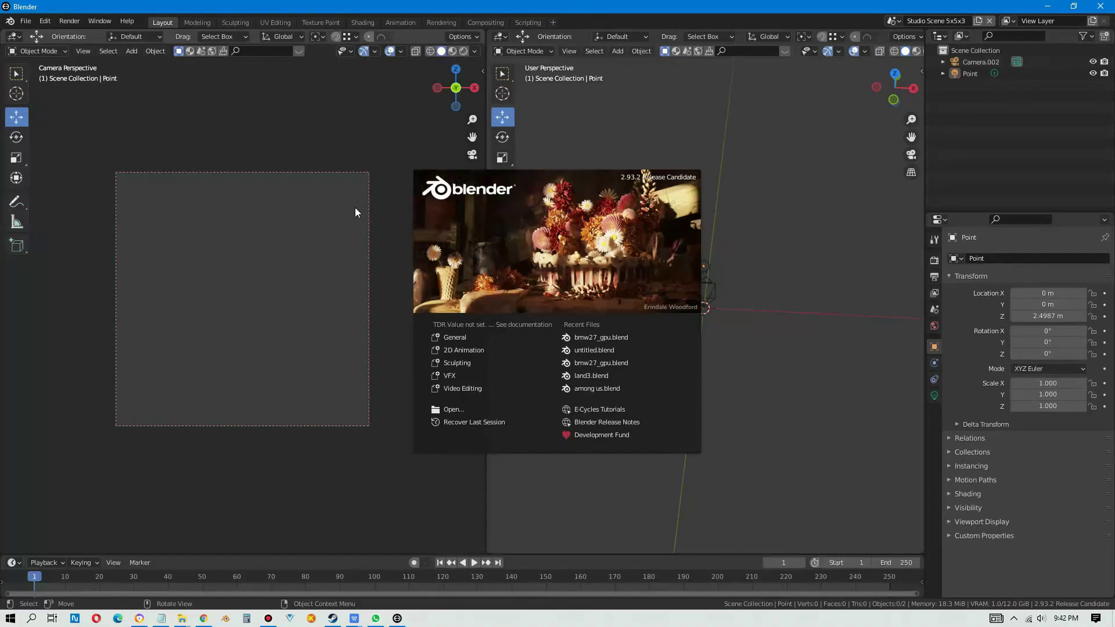
Step: Open bmw27_gpu.blend from Recent Files and render frame 1 (16.81 s)
{"action": "left_click", "coordinate": [605, 338]}
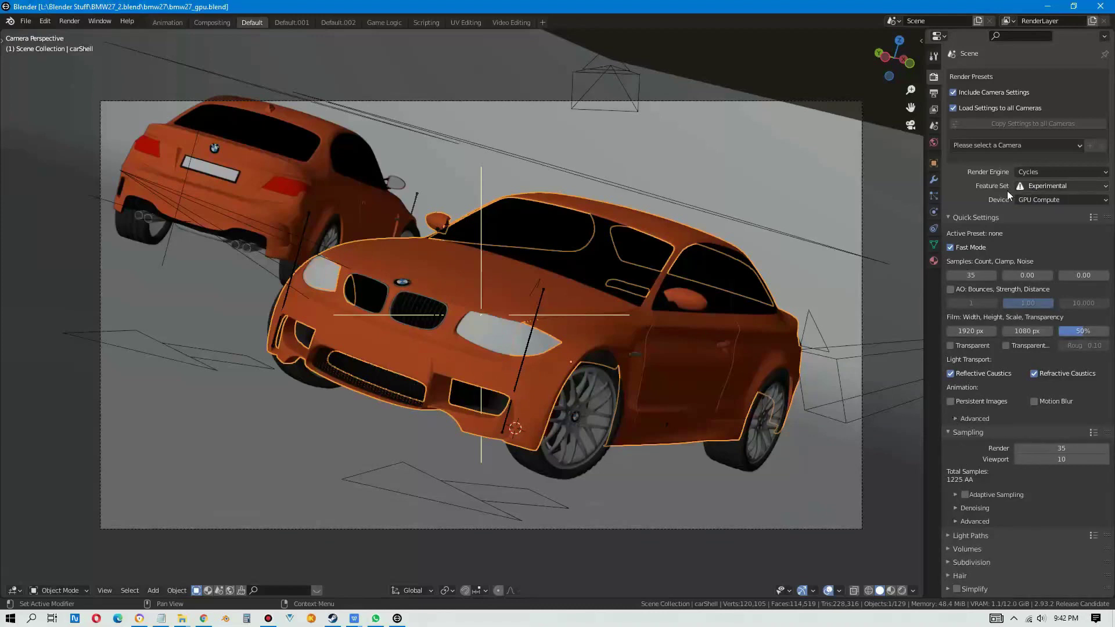
{"action": "scroll", "coordinate": [964, 372], "scroll_direction": "down", "scroll_amount": 4}
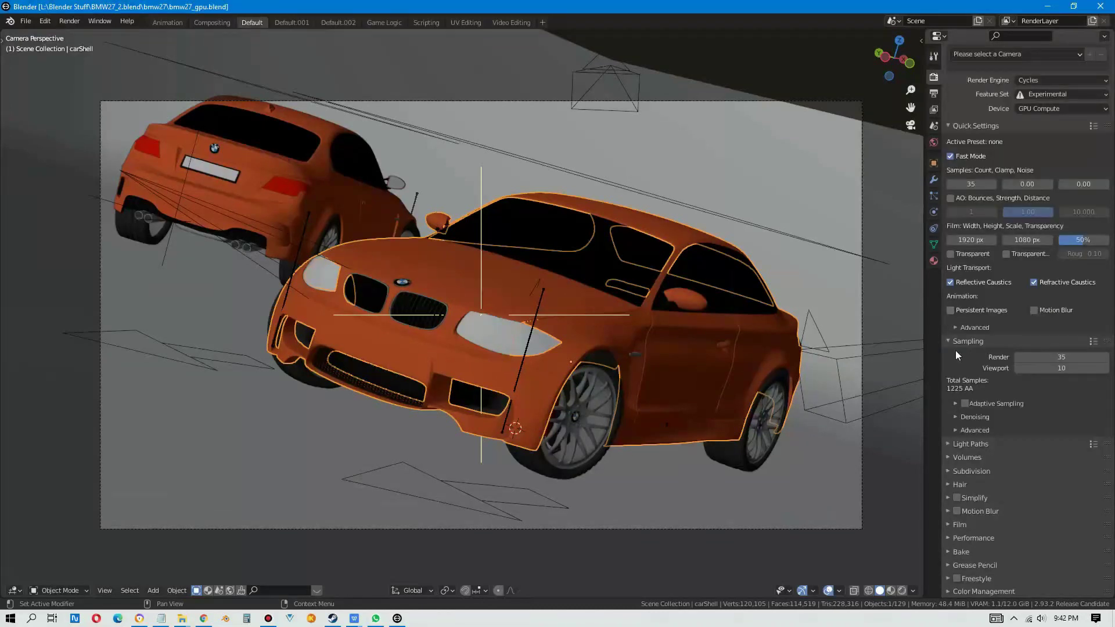
{"action": "left_click", "coordinate": [955, 417]}
{"action": "left_click", "coordinate": [956, 417]}
{"action": "left_click", "coordinate": [955, 403]}
{"action": "left_click", "coordinate": [955, 403]}
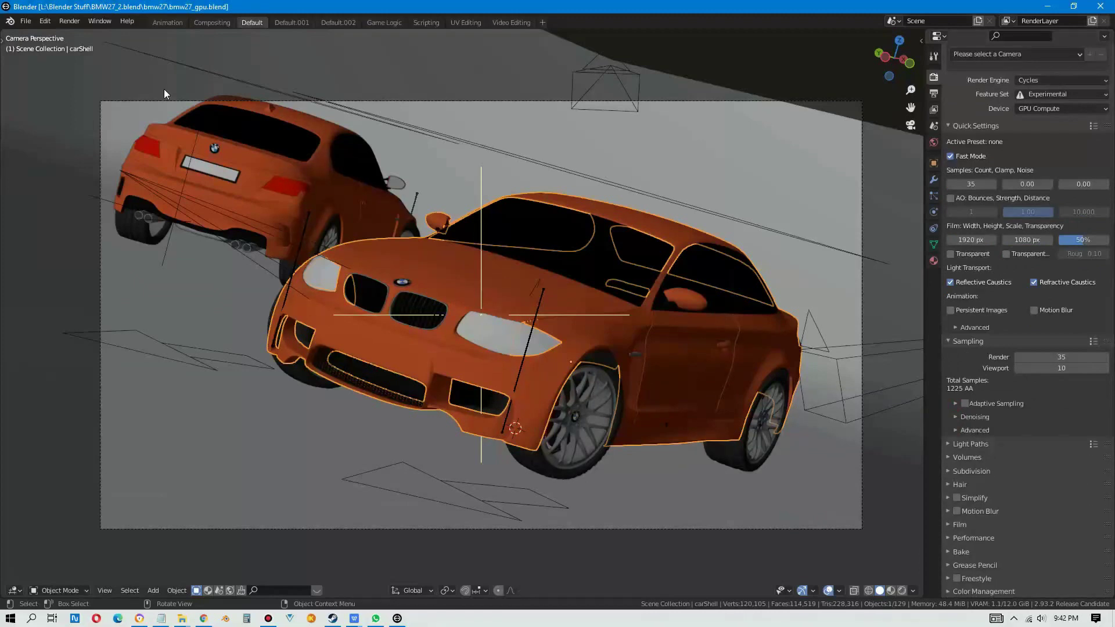
{"action": "left_click", "coordinate": [69, 21]}
{"action": "left_click", "coordinate": [81, 32]}
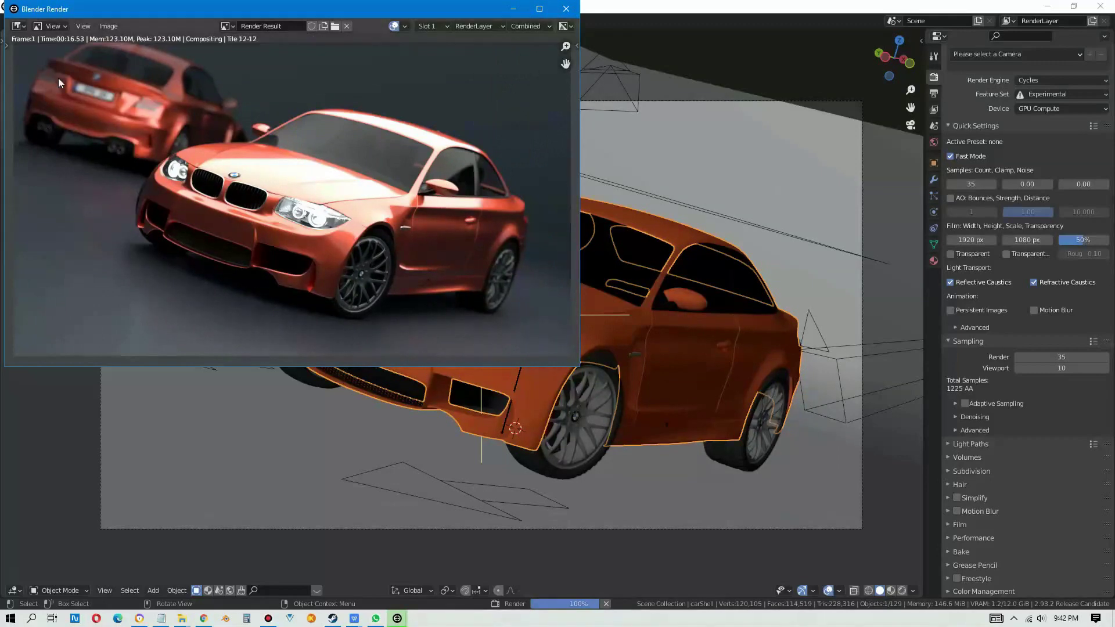
Step: Close the previous render and enable render denoising with OptiX
{"action": "left_click", "coordinate": [567, 10]}
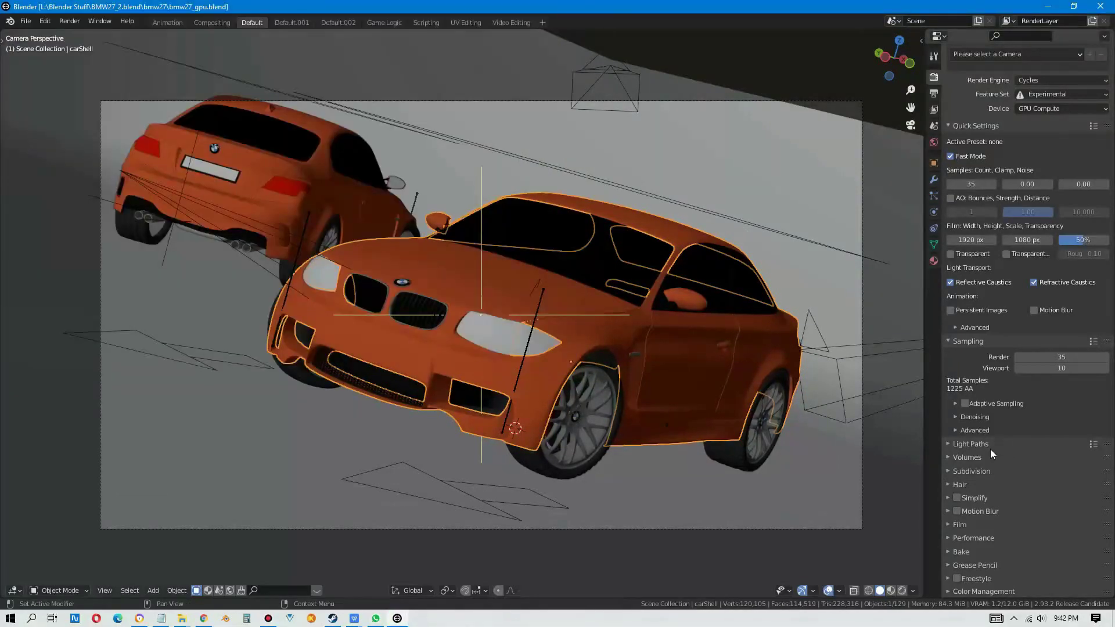
{"action": "left_click", "coordinate": [963, 417]}
{"action": "left_click", "coordinate": [1017, 433]}
{"action": "left_click", "coordinate": [1045, 433]}
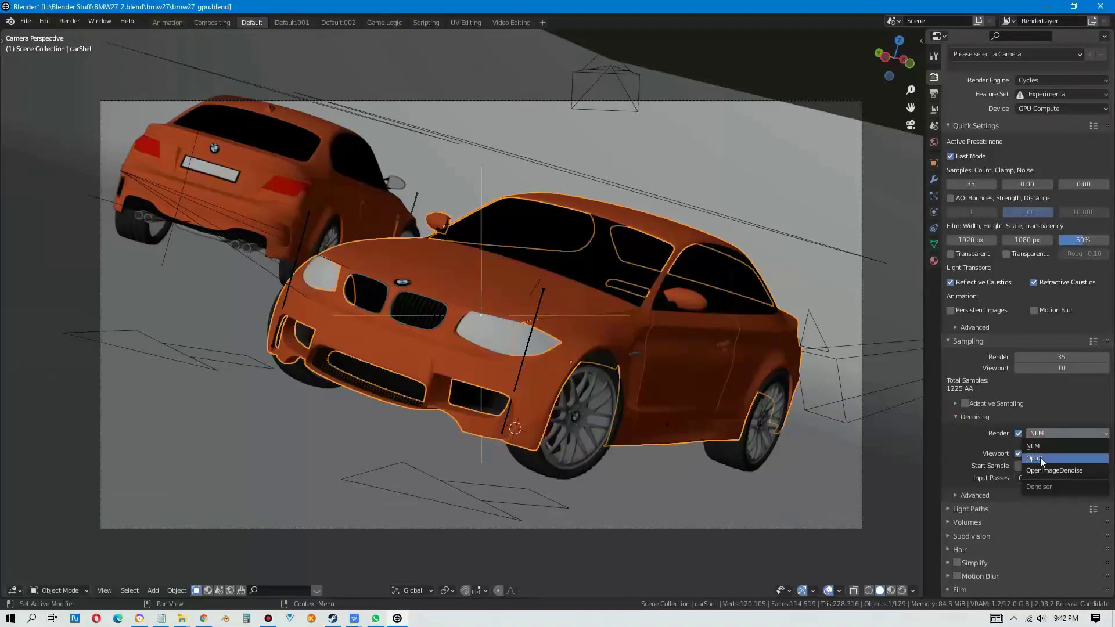
{"action": "left_click", "coordinate": [1040, 458]}
Step: Turn on Adaptive Sampling with a Noise Threshold of 1
{"action": "scroll", "coordinate": [1002, 470], "scroll_direction": "down", "scroll_amount": 3}
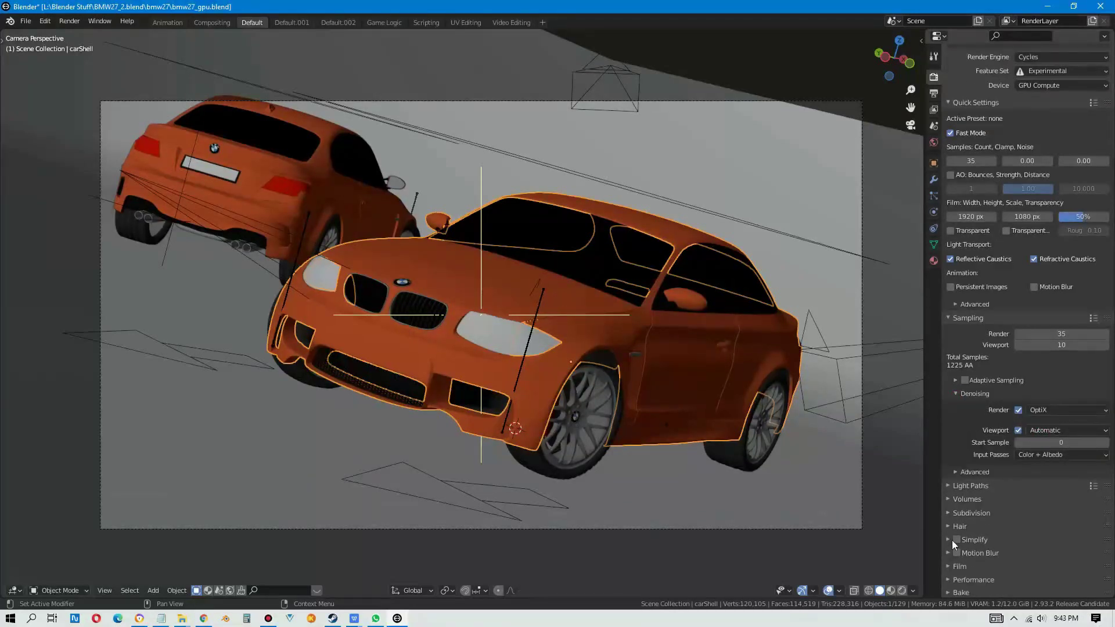
{"action": "scroll", "coordinate": [949, 531], "scroll_direction": "up", "scroll_amount": 1}
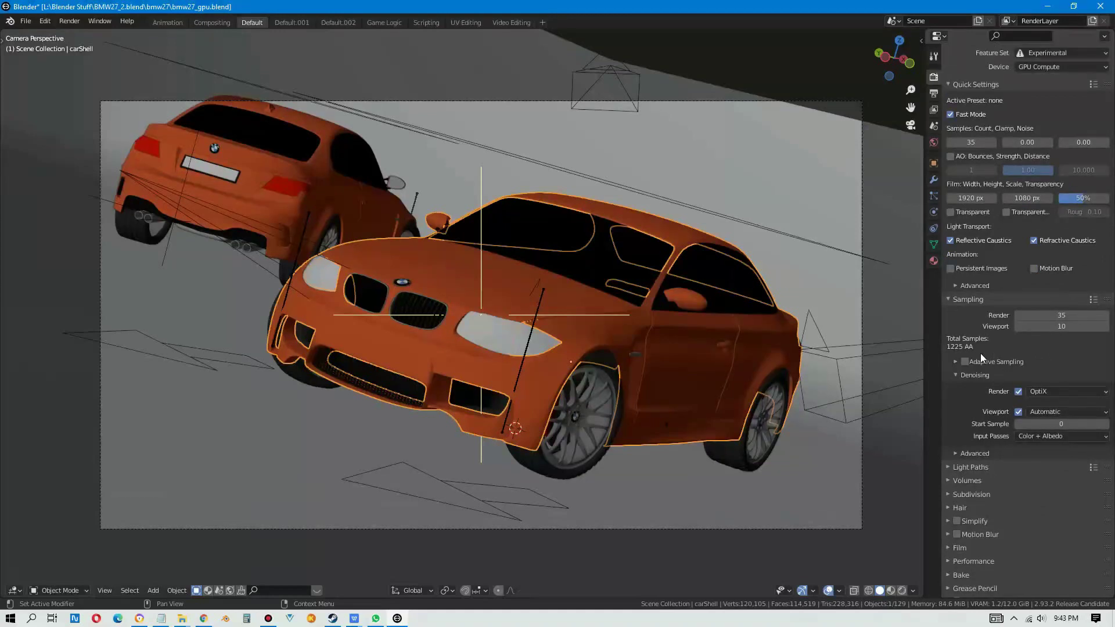
{"action": "left_click", "coordinate": [964, 361]}
{"action": "left_click", "coordinate": [955, 361]}
{"action": "left_click", "coordinate": [1041, 378]}
{"action": "type", "text": "1"}
{"action": "key", "text": "Return"}
Step: Set the Performance target tile size to 1024 and render the frame
{"action": "scroll", "coordinate": [973, 535], "scroll_direction": "down", "scroll_amount": 2}
{"action": "left_click", "coordinate": [973, 538]}
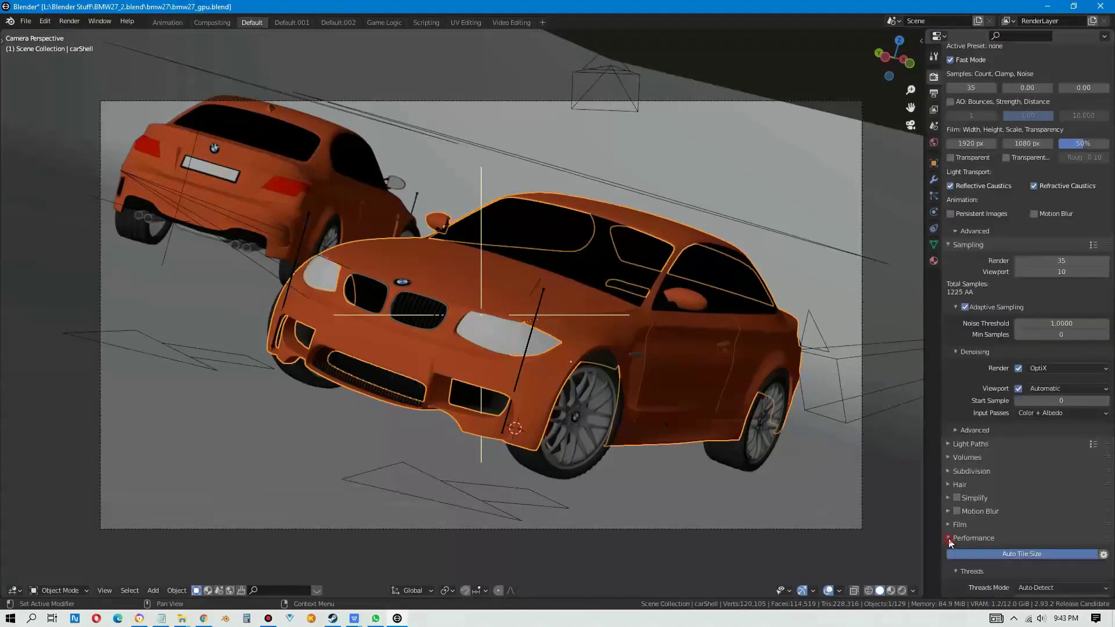
{"action": "scroll", "coordinate": [973, 537], "scroll_direction": "down", "scroll_amount": 3}
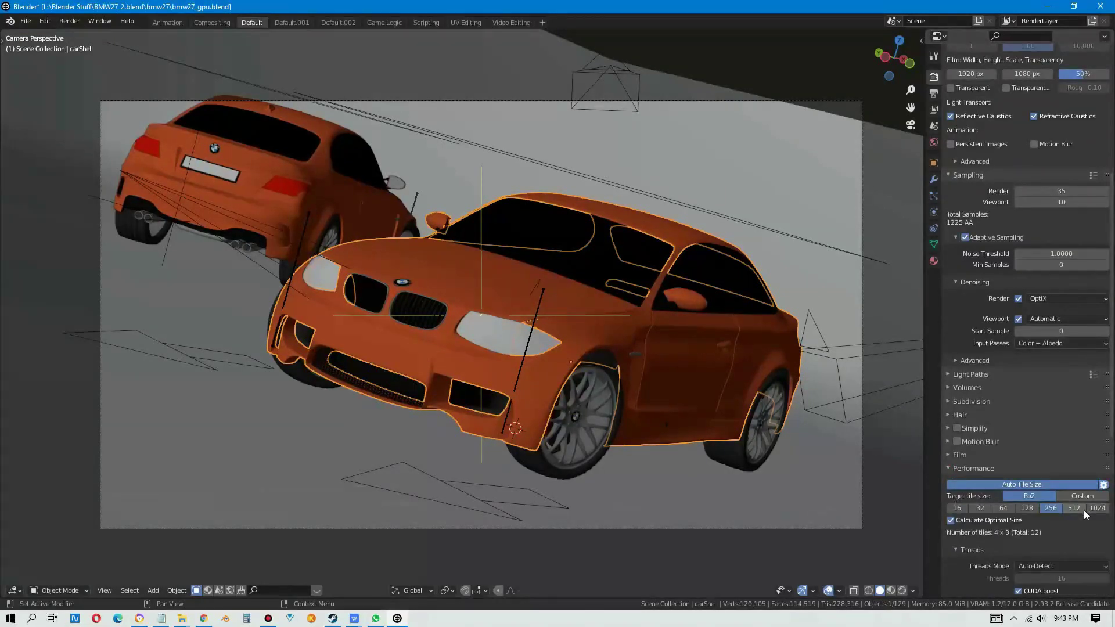
{"action": "left_click", "coordinate": [1091, 509]}
{"action": "scroll", "coordinate": [1036, 539], "scroll_direction": "down", "scroll_amount": 5}
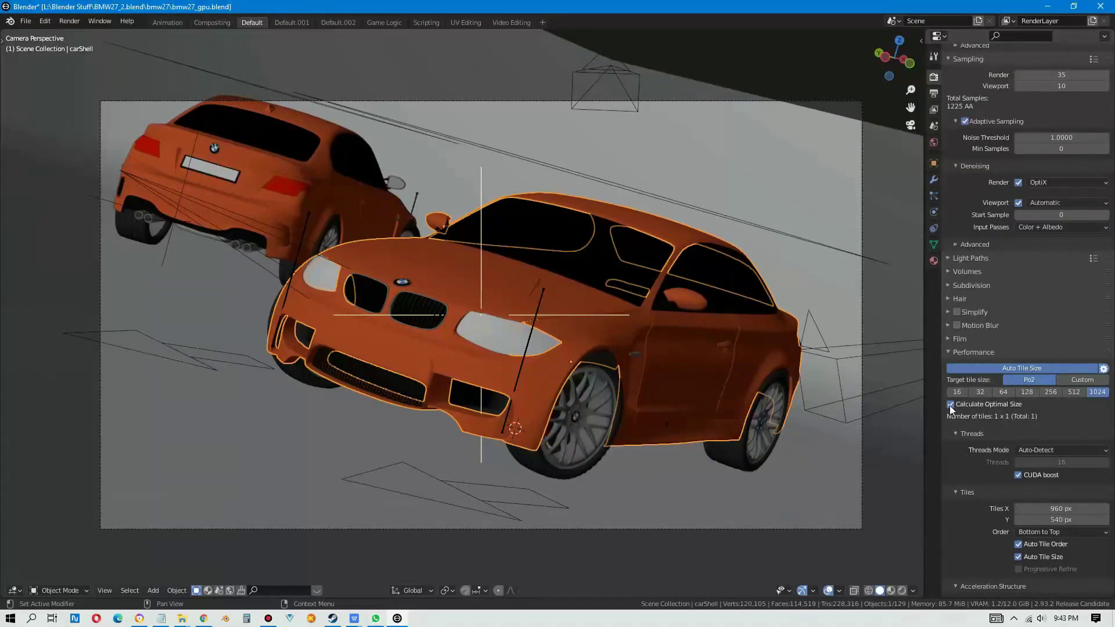
{"action": "left_click", "coordinate": [69, 22]}
{"action": "left_click", "coordinate": [87, 32]}
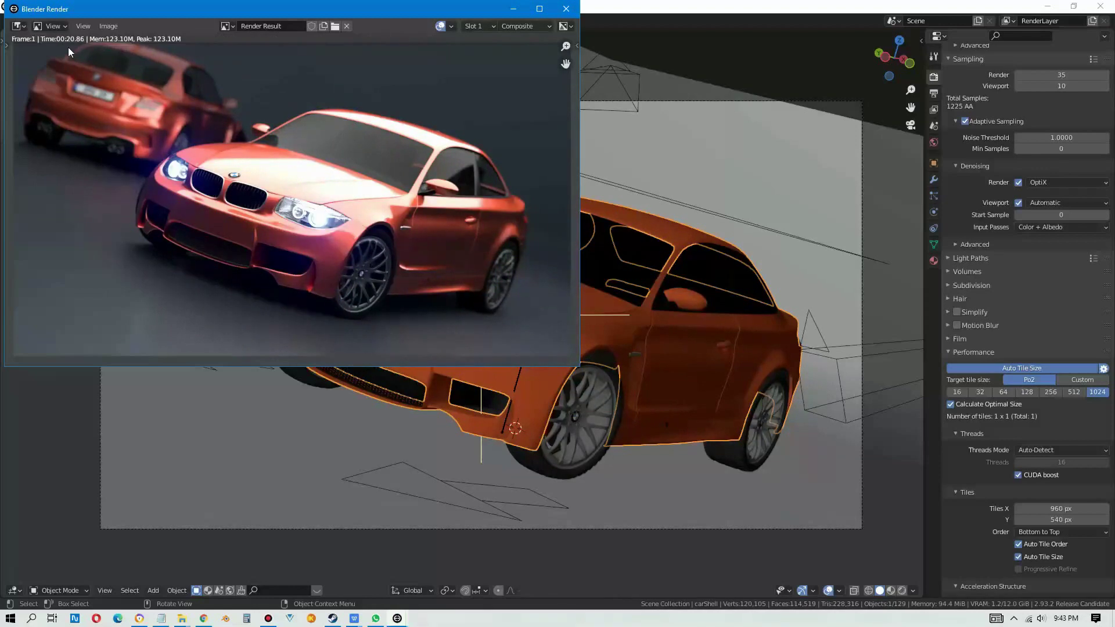
Step: Close the render, set tile size 256, and enable Fast GI Approximation via a 'fas' search
{"action": "left_click", "coordinate": [566, 9]}
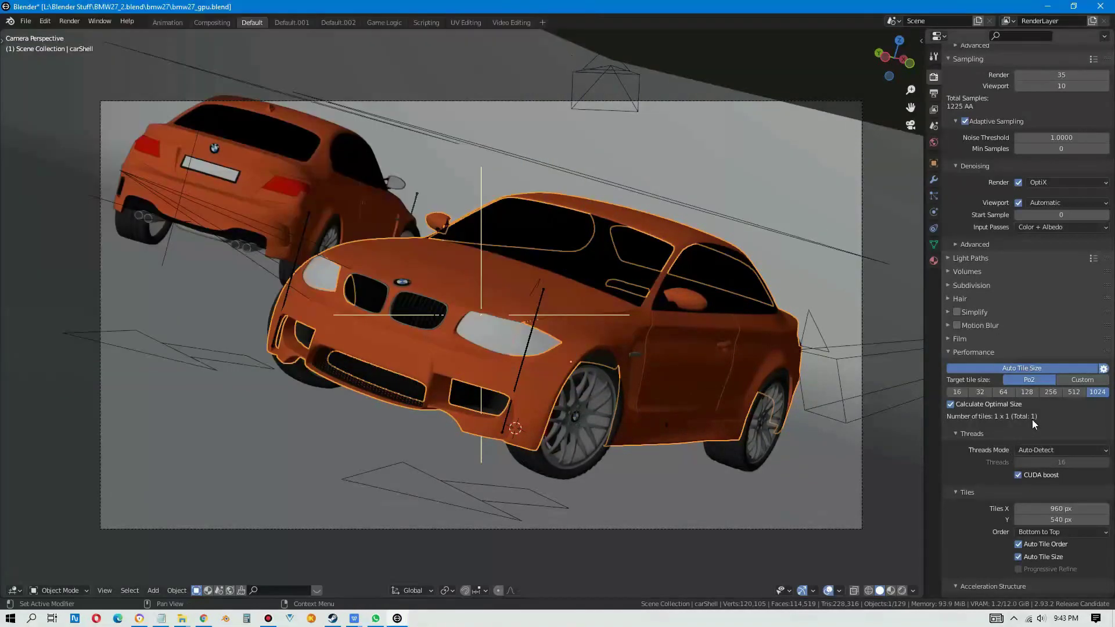
{"action": "left_click", "coordinate": [1056, 392]}
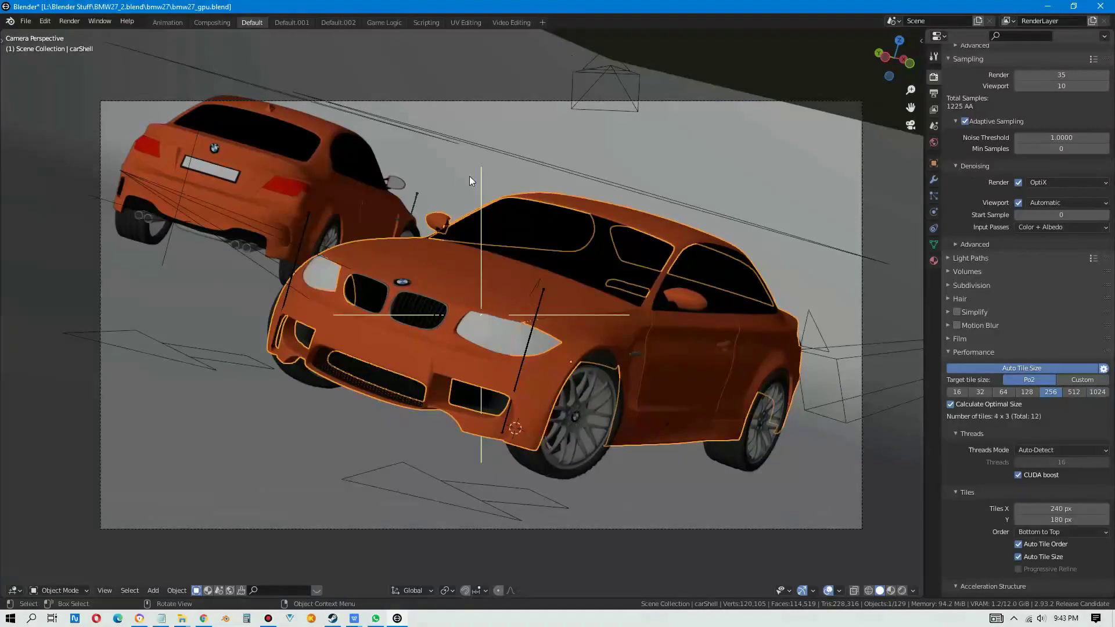
{"action": "left_click", "coordinate": [1013, 35]}
{"action": "type", "text": "fas"}
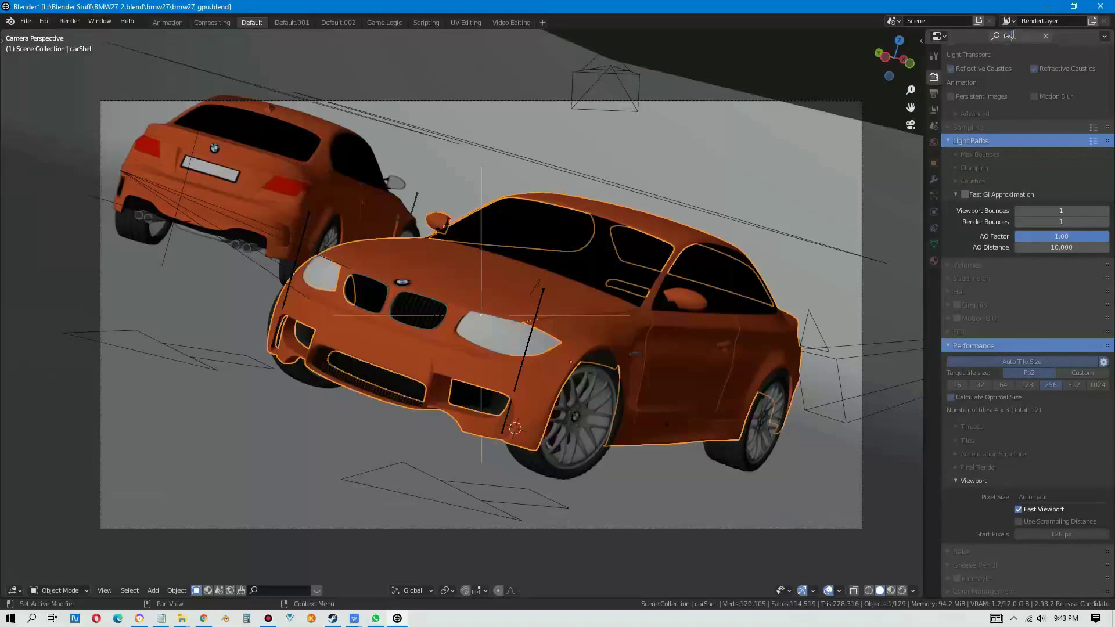
{"action": "left_click", "coordinate": [965, 195]}
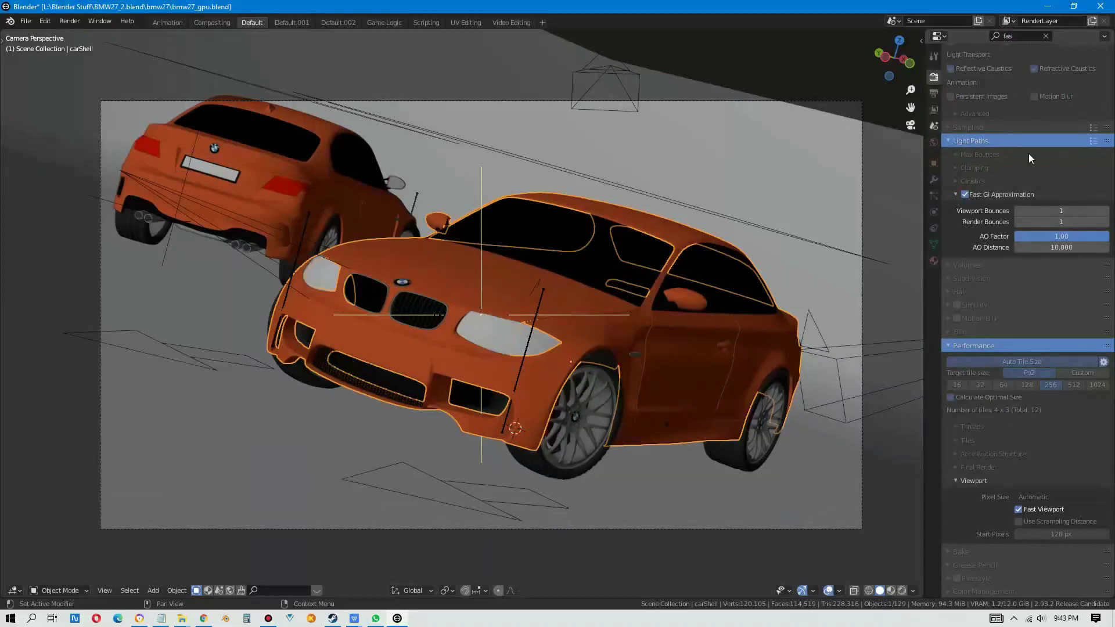
{"action": "left_click", "coordinate": [1046, 36]}
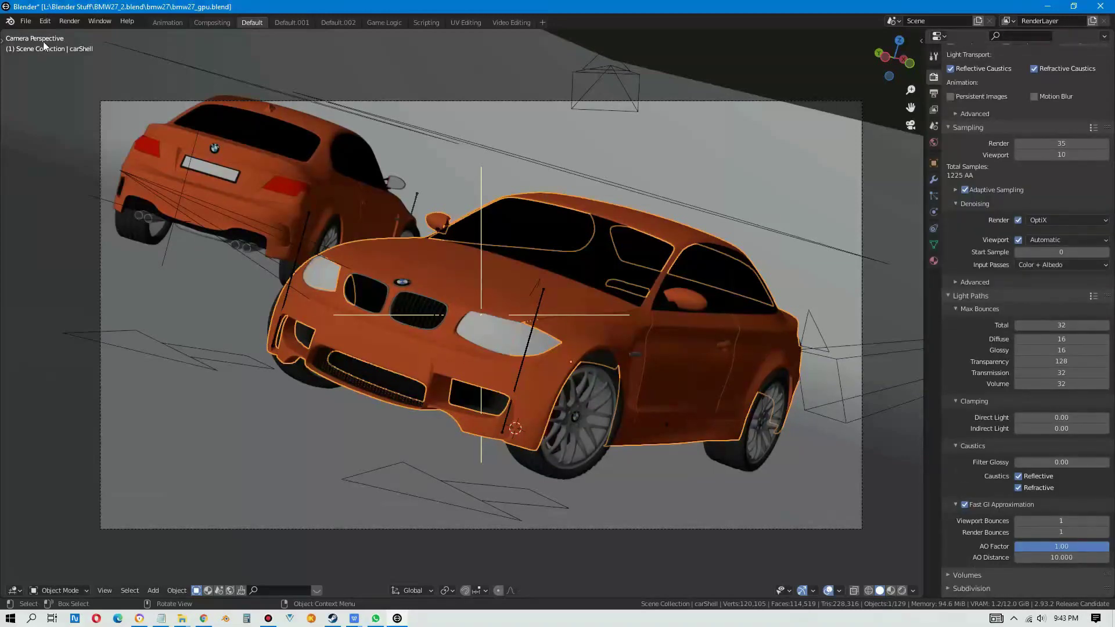
Step: Render the frame with Fast GI on (16.07 s), close it, and quit Blender
{"action": "left_click", "coordinate": [62, 22]}
{"action": "left_click", "coordinate": [81, 34]}
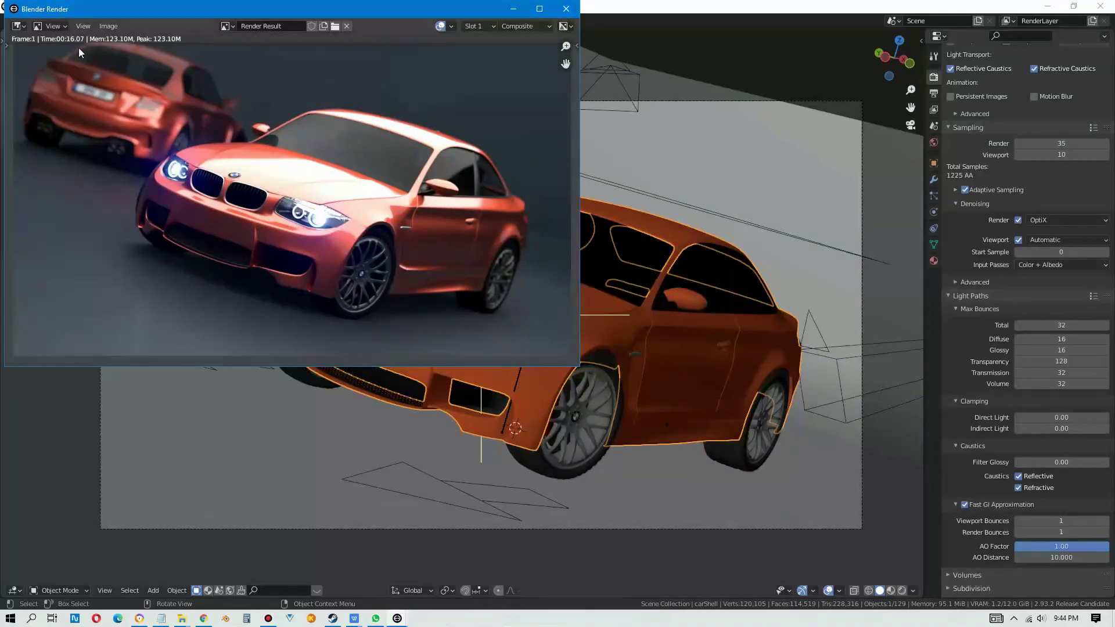
{"action": "left_click", "coordinate": [570, 10]}
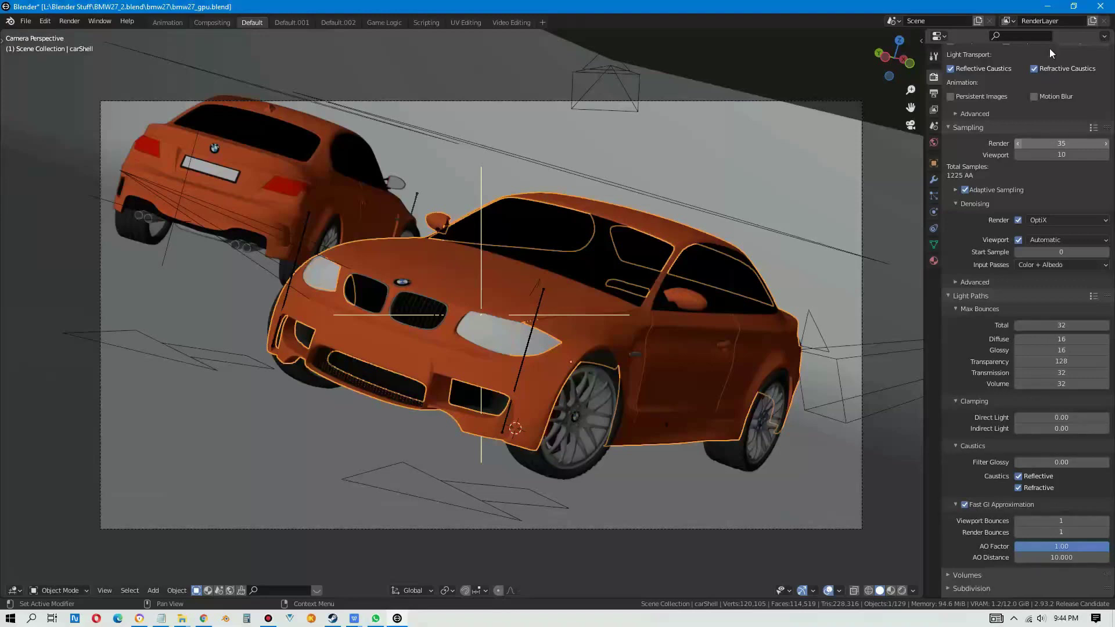
{"action": "left_click", "coordinate": [1100, 6]}
Step: Confirm quitting, restore File Explorer, and browse the K-Cycles and E-Cycles 3.0 alpha folders
{"action": "left_click", "coordinate": [605, 337]}
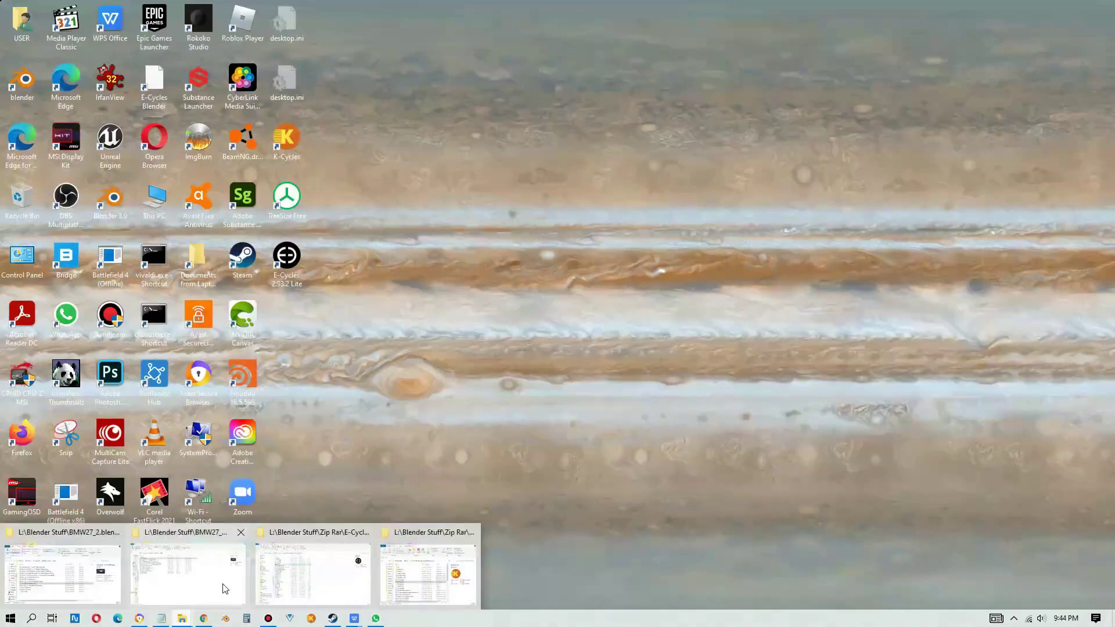
{"action": "left_click", "coordinate": [428, 575]}
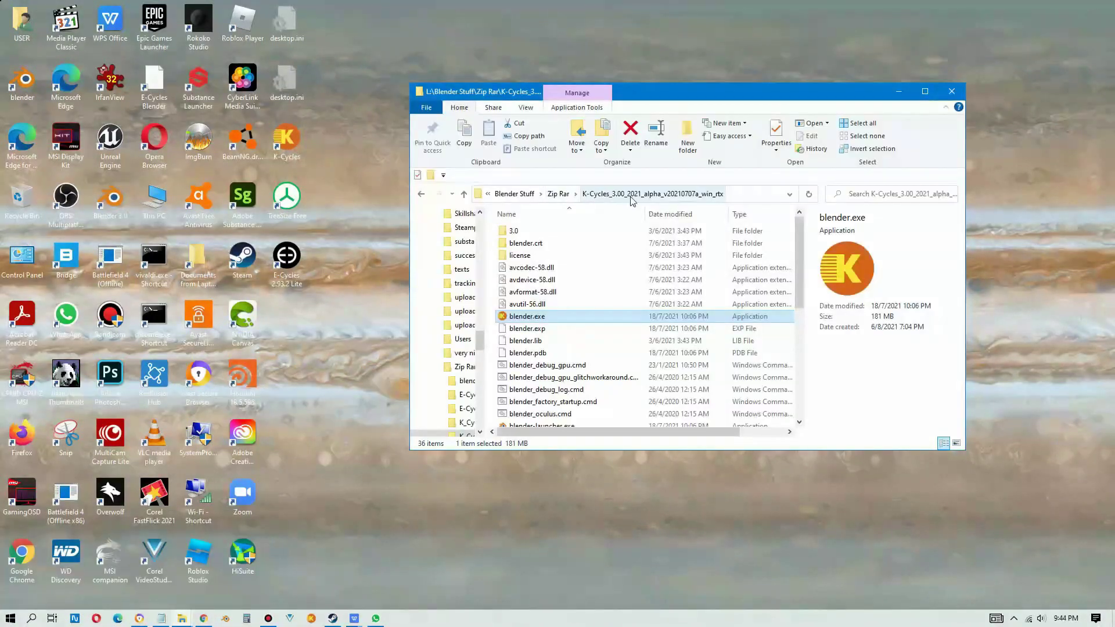
{"action": "left_click", "coordinate": [558, 194]}
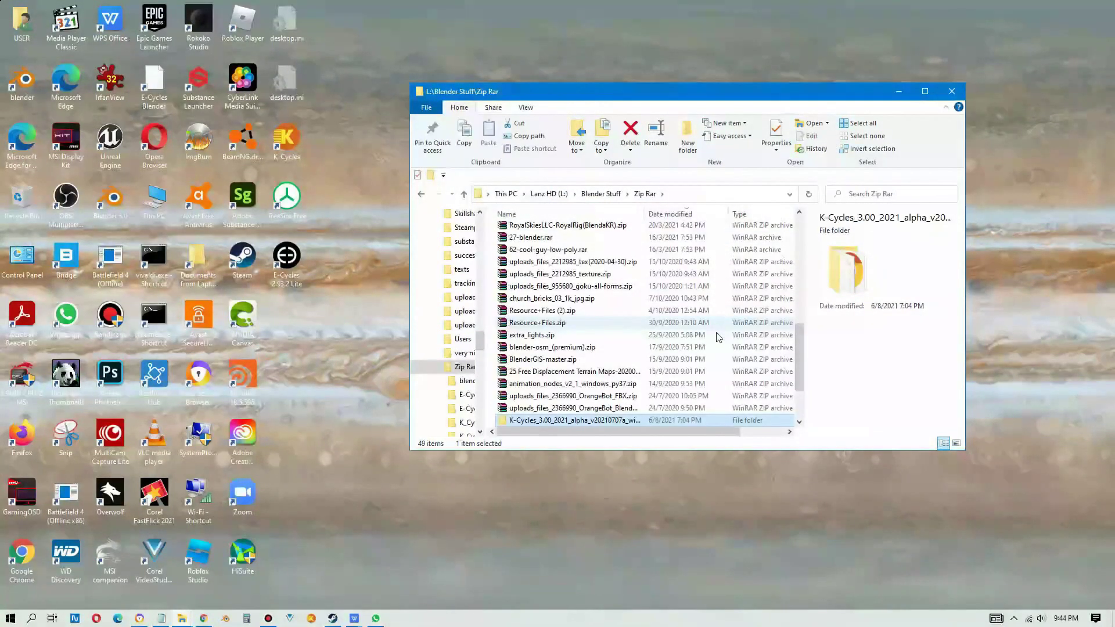
{"action": "double_click", "coordinate": [603, 420]}
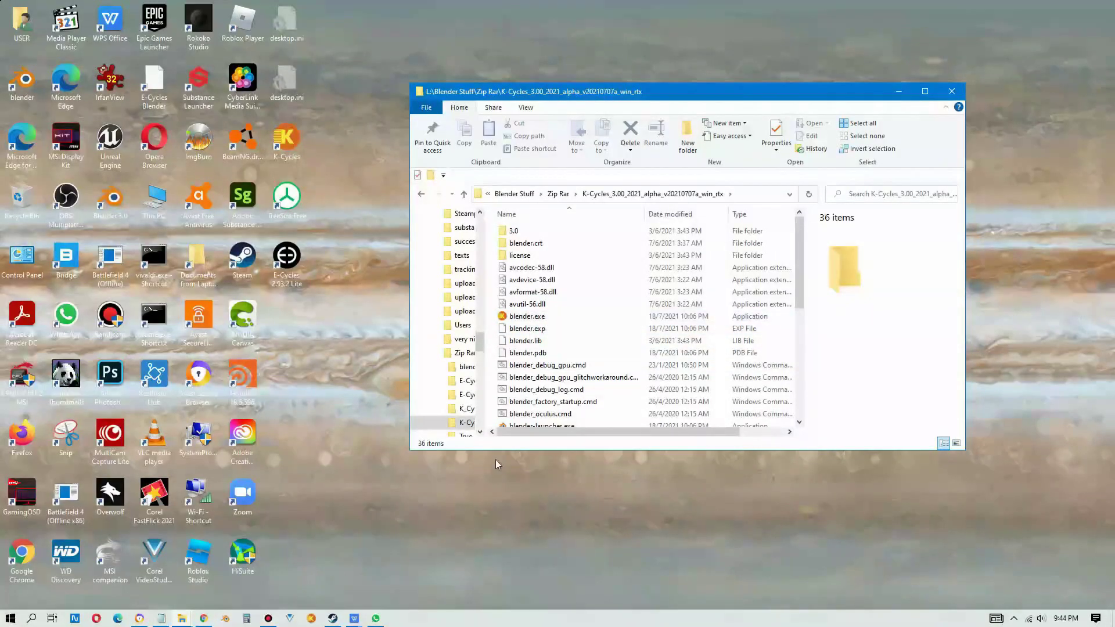
{"action": "left_click", "coordinate": [558, 194]}
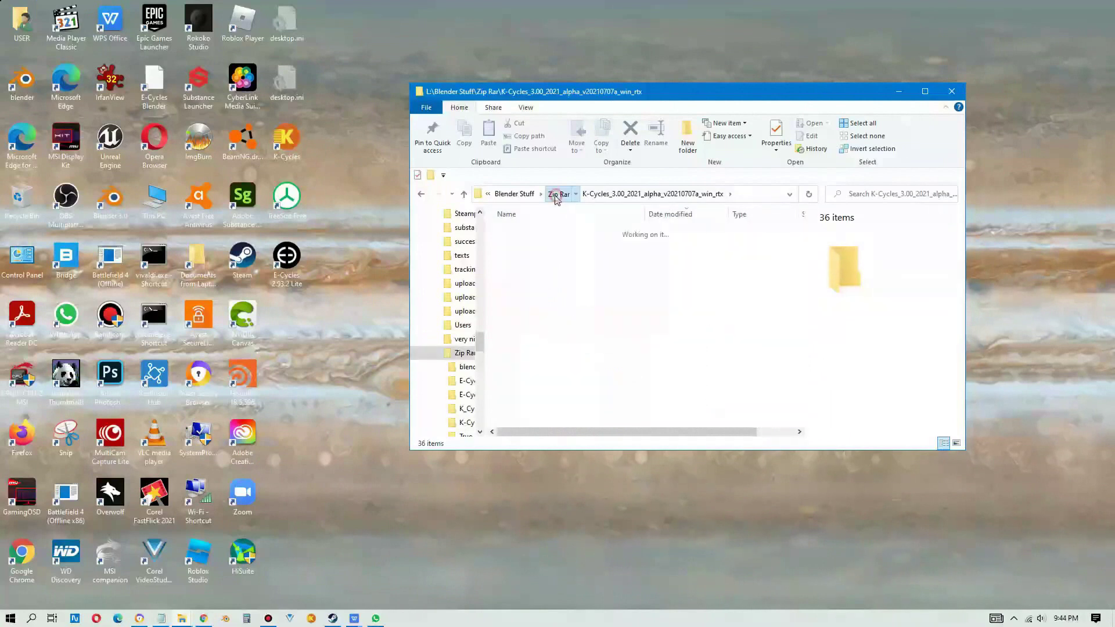
{"action": "scroll", "coordinate": [584, 282], "scroll_direction": "down", "scroll_amount": 2}
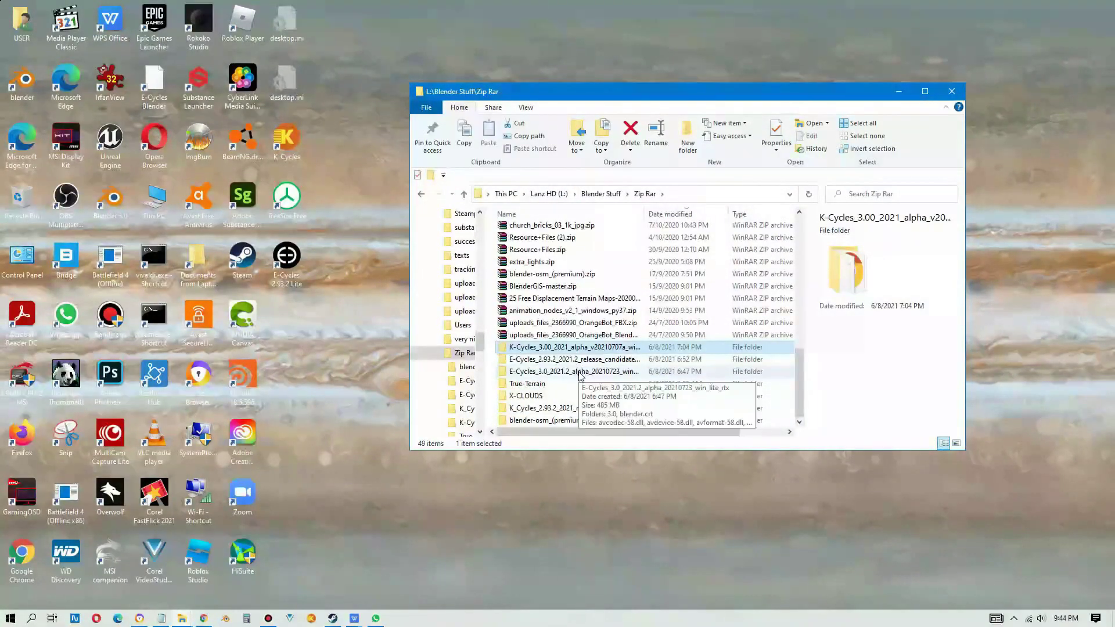
{"action": "left_click", "coordinate": [580, 375]}
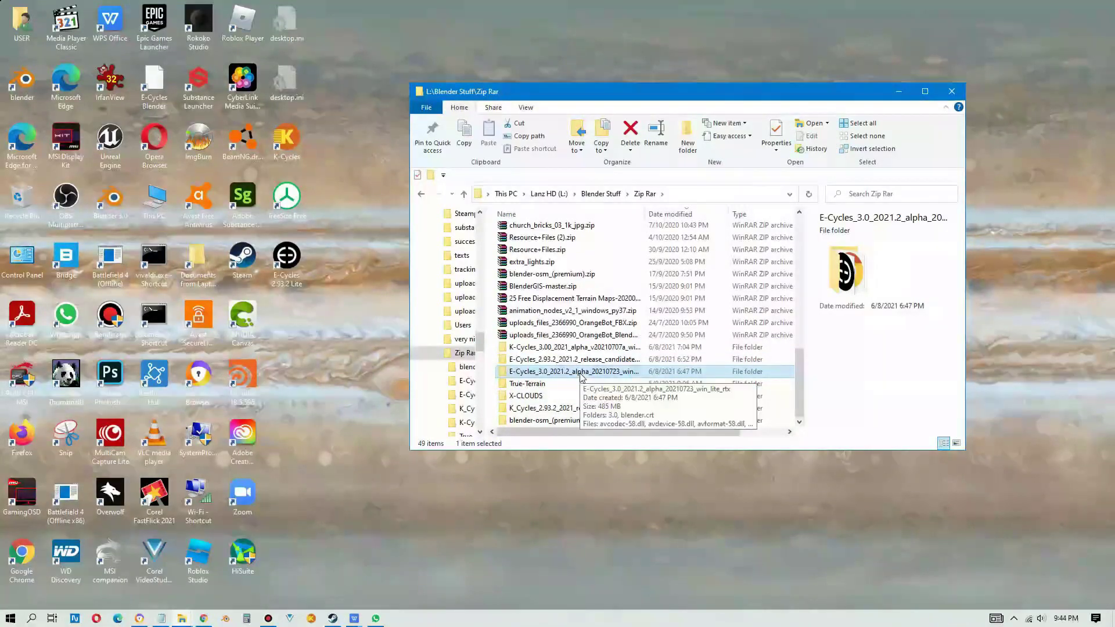
Step: Go to L:\Blender Stuff\blender-3.0.0-alpha release folder and launch blender.exe
{"action": "left_click", "coordinate": [601, 193]}
{"action": "left_click", "coordinate": [548, 193]}
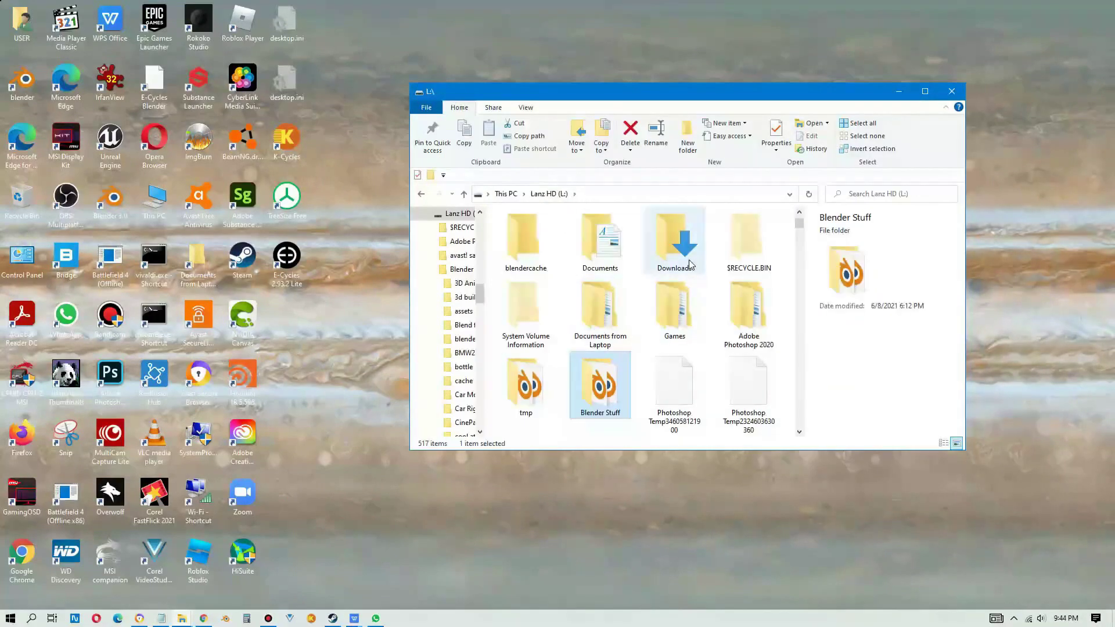
{"action": "scroll", "coordinate": [700, 360], "scroll_direction": "down", "scroll_amount": 2}
{"action": "scroll", "coordinate": [704, 416], "scroll_direction": "up", "scroll_amount": 3}
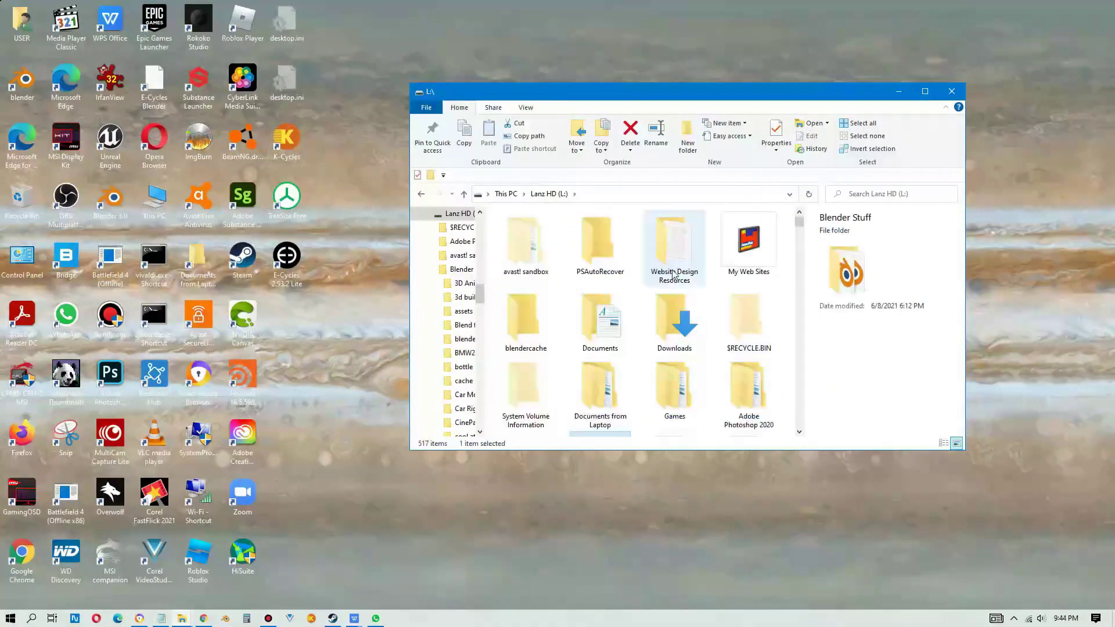
{"action": "scroll", "coordinate": [598, 389], "scroll_direction": "down", "scroll_amount": 1}
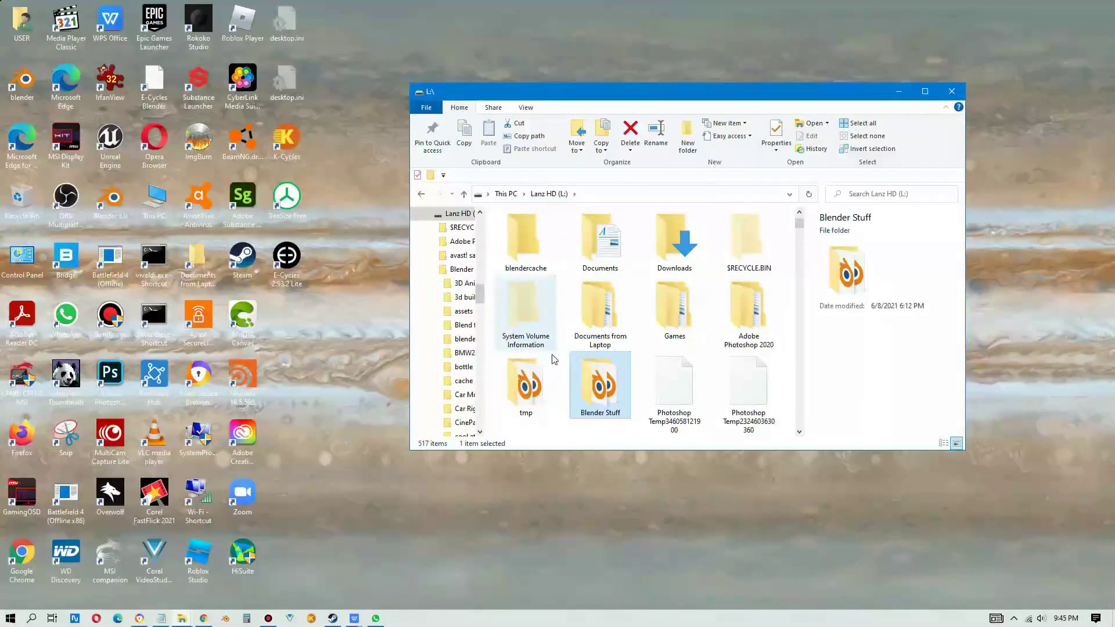
{"action": "double_click", "coordinate": [598, 384]}
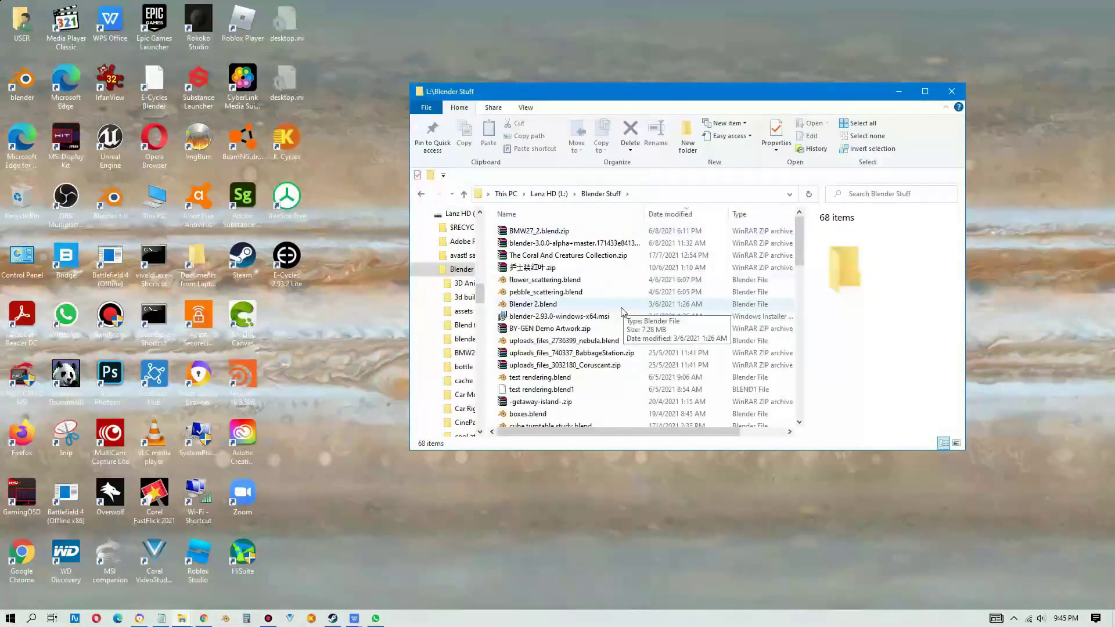
{"action": "scroll", "coordinate": [621, 316], "scroll_direction": "down", "scroll_amount": 1}
{"action": "scroll", "coordinate": [620, 326], "scroll_direction": "down", "scroll_amount": 4}
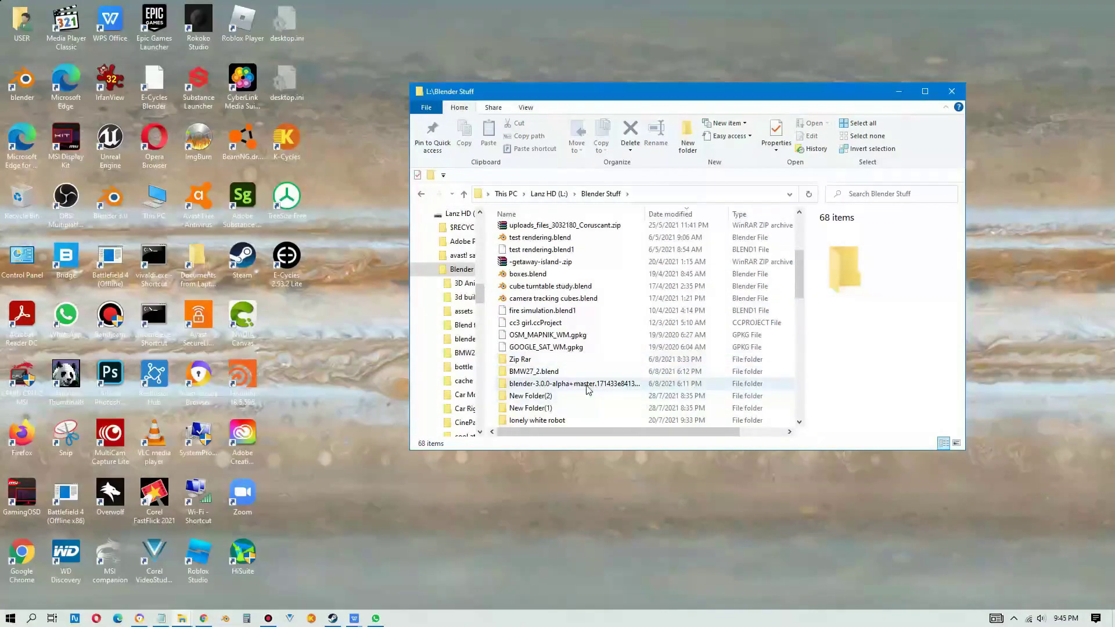
{"action": "double_click", "coordinate": [586, 387]}
{"action": "double_click", "coordinate": [551, 232]}
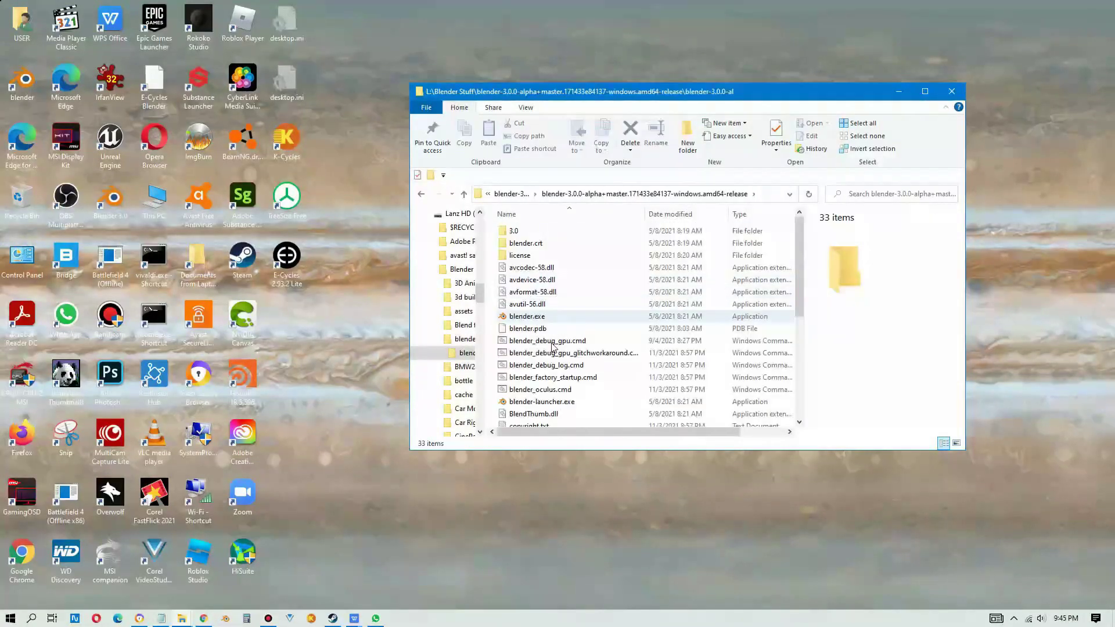
{"action": "double_click", "coordinate": [530, 317]}
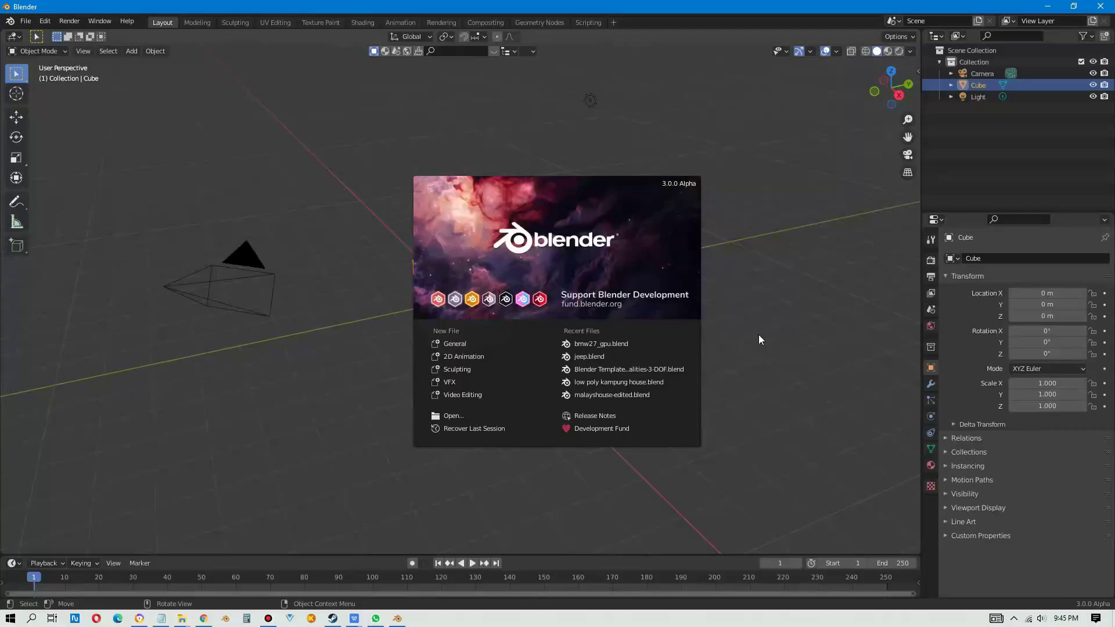
Step: Open bmw27_gpu.blend in Blender 3.0 alpha and render frame 1 (43.51 s, 35 samples)
{"action": "left_click", "coordinate": [614, 345]}
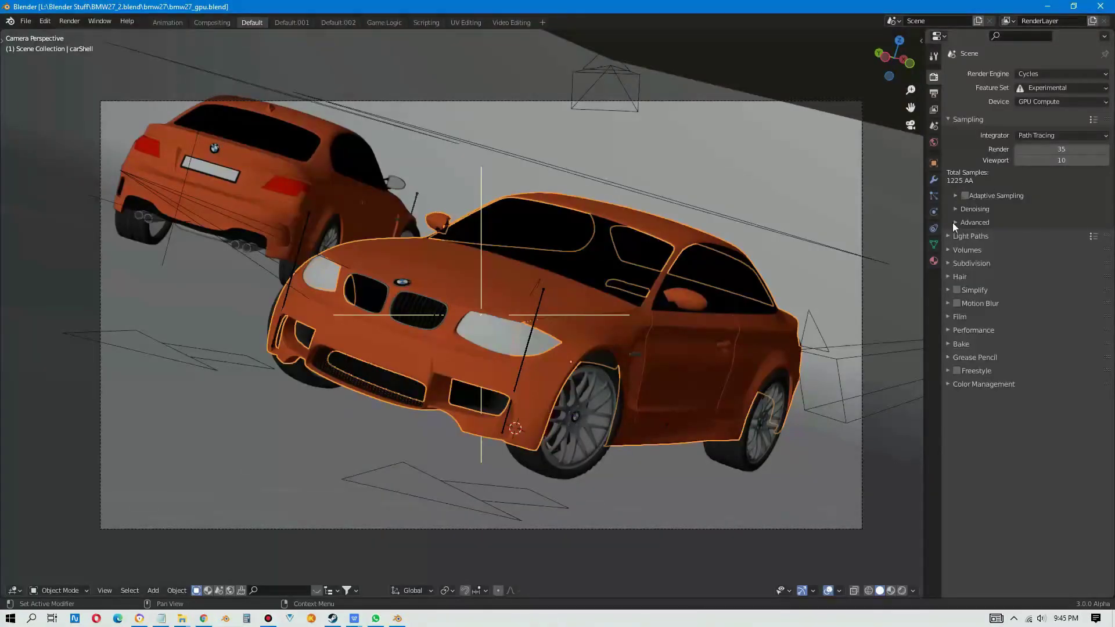
{"action": "left_click", "coordinate": [958, 209]}
{"action": "left_click", "coordinate": [953, 197]}
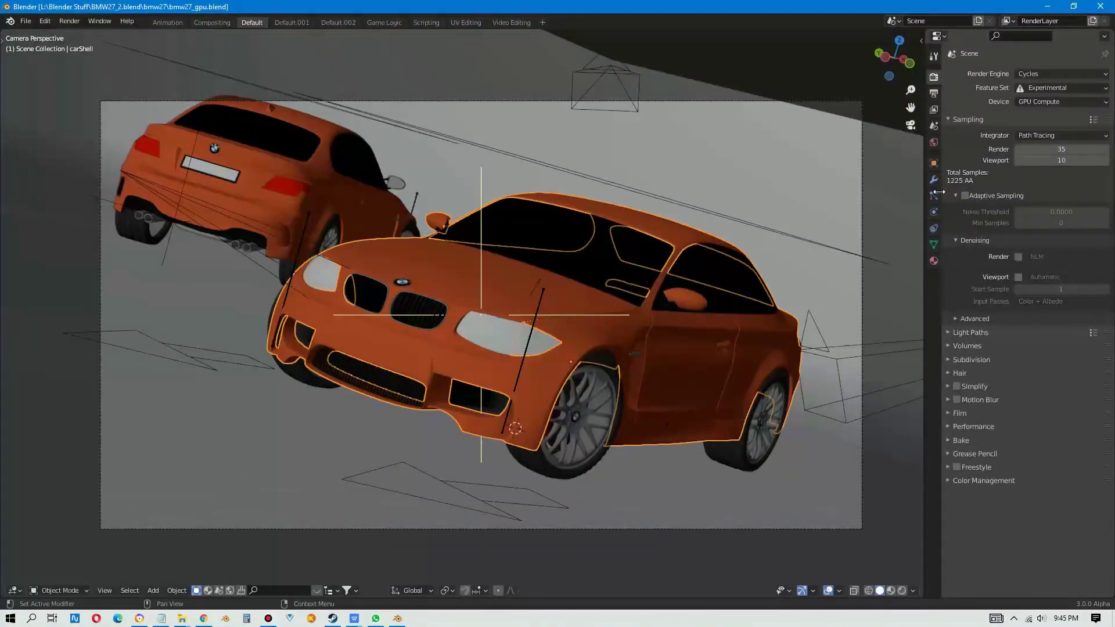
{"action": "left_click", "coordinate": [69, 21]}
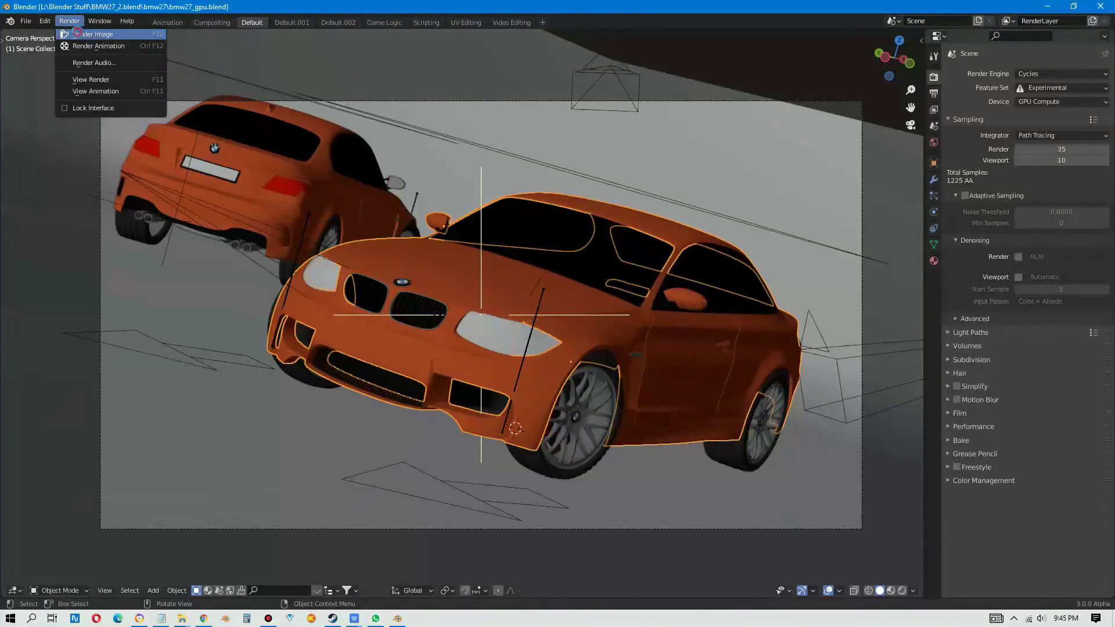
{"action": "left_click", "coordinate": [87, 32]}
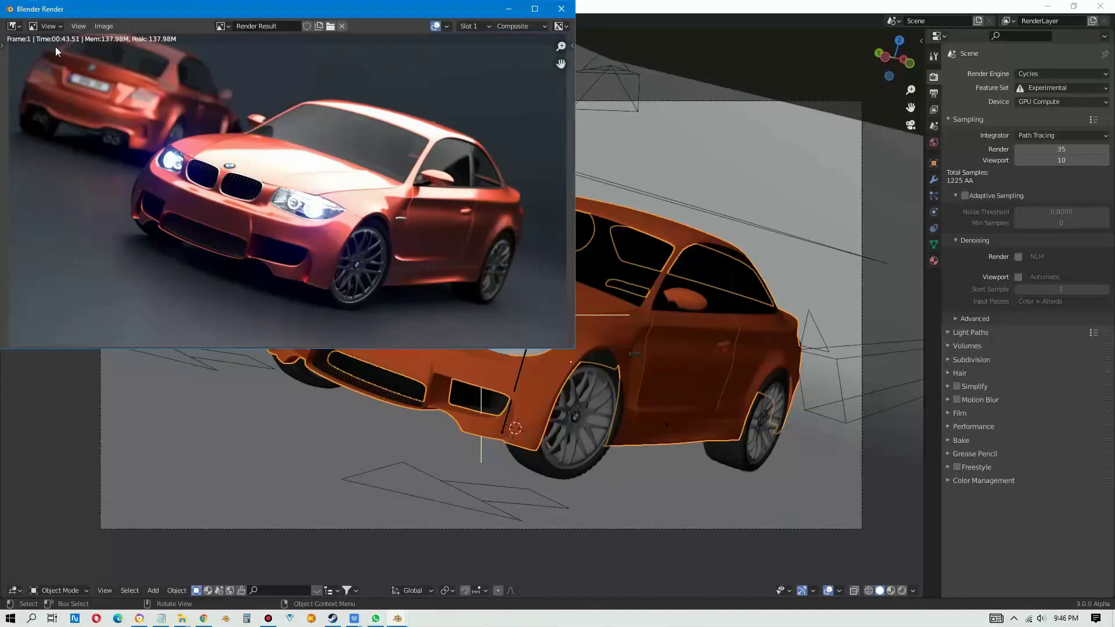
Step: Close the render result and enable render denoising with OptiX as the denoiser
{"action": "left_click", "coordinate": [561, 9]}
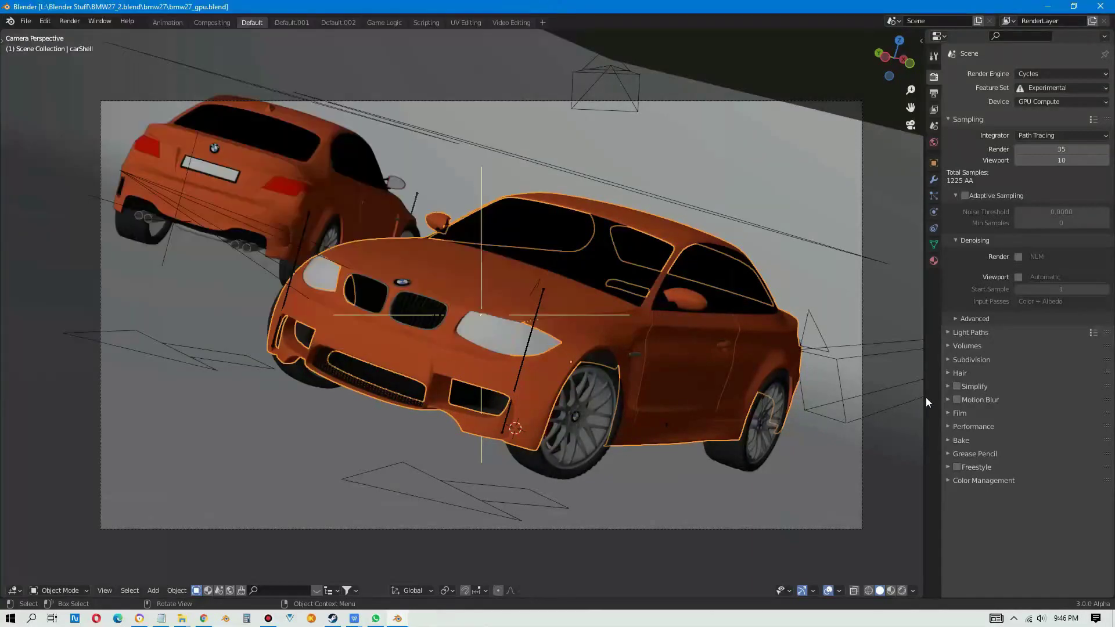
{"action": "left_click", "coordinate": [975, 428]}
{"action": "scroll", "coordinate": [1045, 453], "scroll_direction": "down", "scroll_amount": 4}
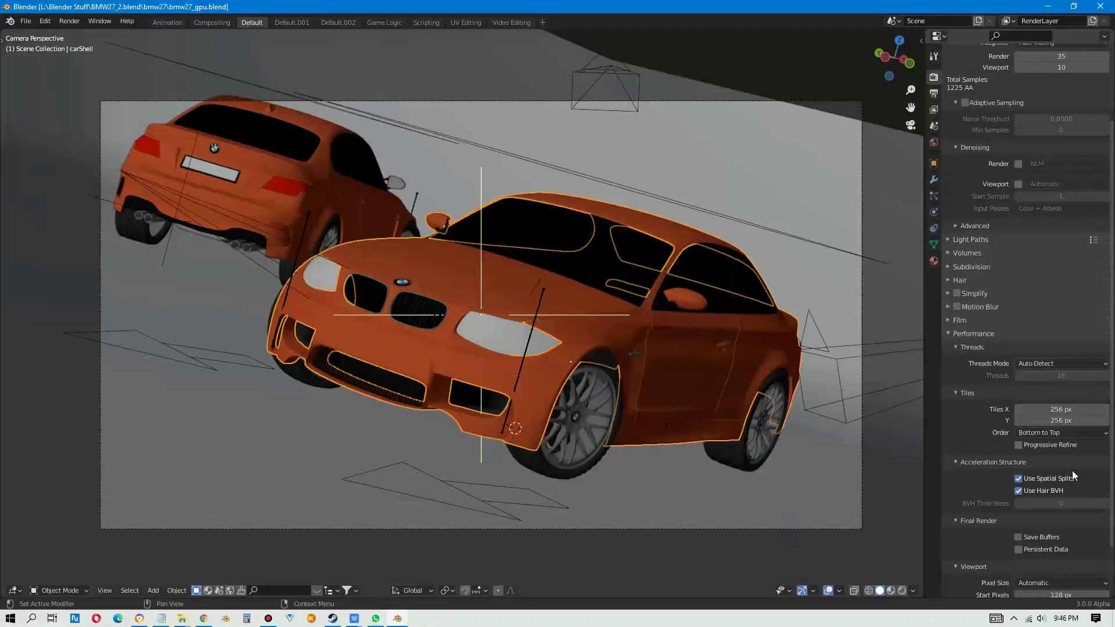
{"action": "scroll", "coordinate": [1040, 394], "scroll_direction": "up", "scroll_amount": 4}
{"action": "left_click", "coordinate": [1018, 257]}
{"action": "left_click", "coordinate": [1045, 257]}
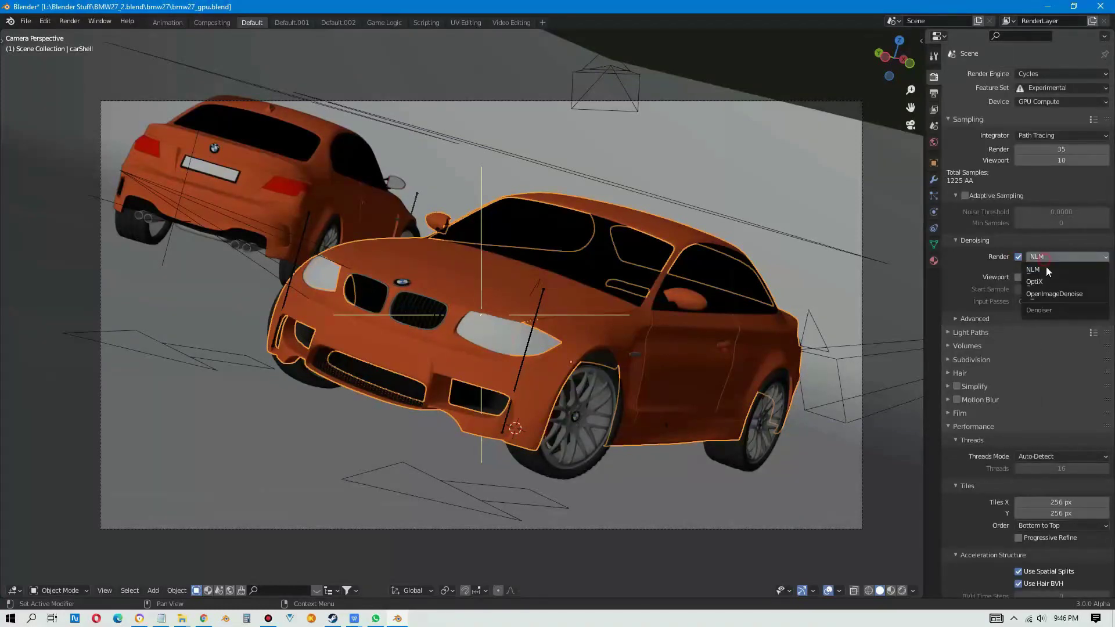
{"action": "left_click", "coordinate": [1045, 282]}
Step: Turn on adaptive sampling with a noise threshold of 1.0
{"action": "left_click", "coordinate": [965, 321]}
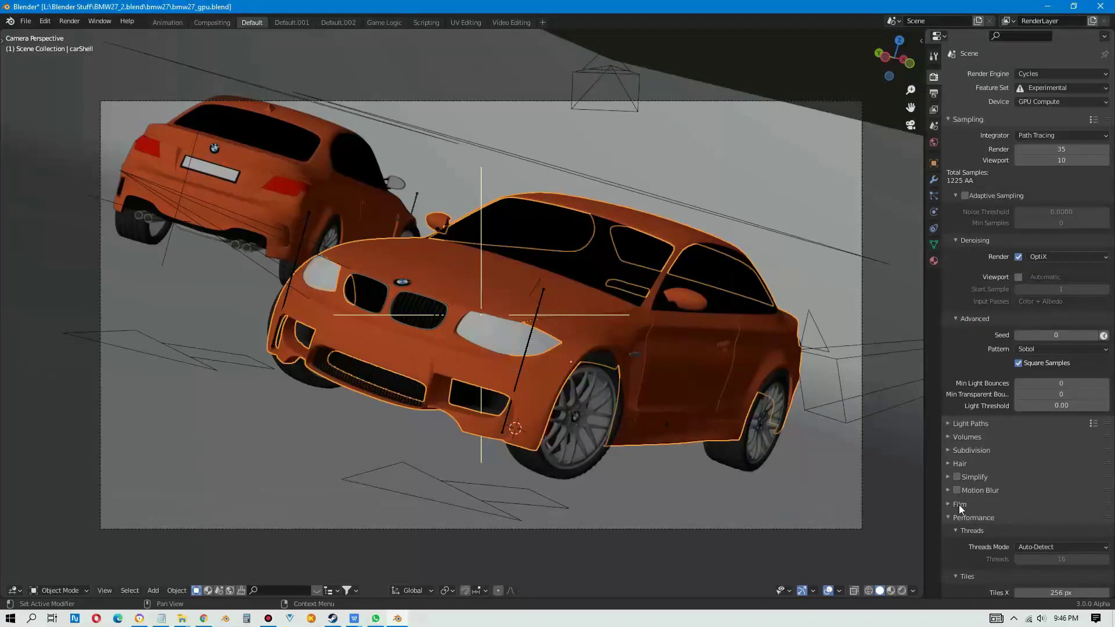
{"action": "left_click", "coordinate": [965, 196]}
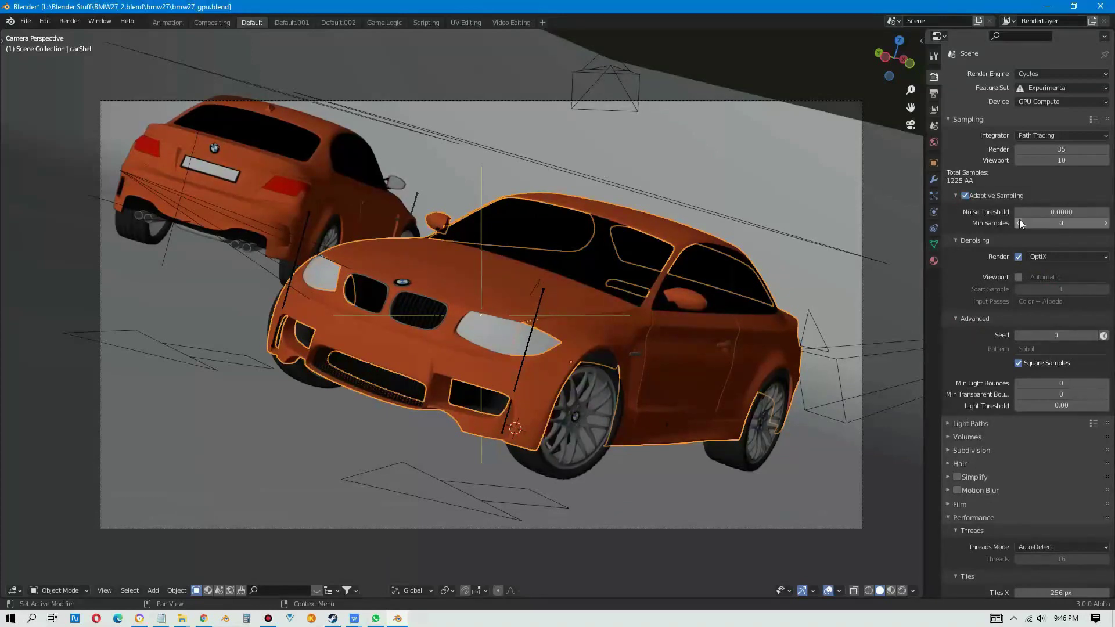
{"action": "left_click", "coordinate": [1045, 212]}
{"action": "type", "text": "1"}
{"action": "key", "text": "Return"}
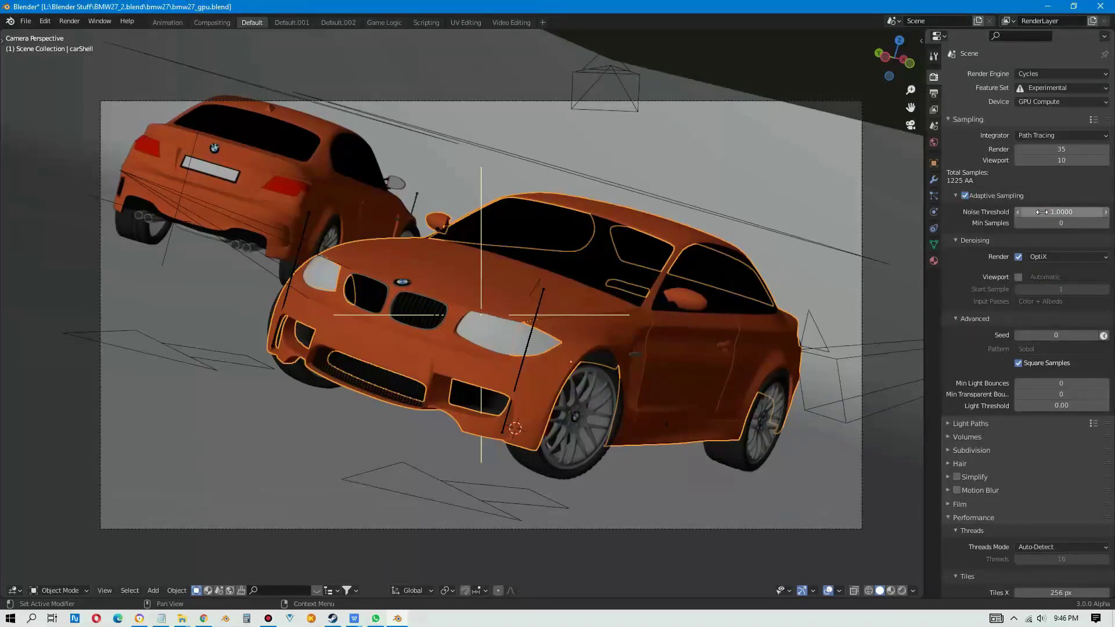
Step: Find Fast GI Approximation by searching 'fast' in render settings and enable it
{"action": "left_click", "coordinate": [1007, 35]}
{"action": "type", "text": "fast"}
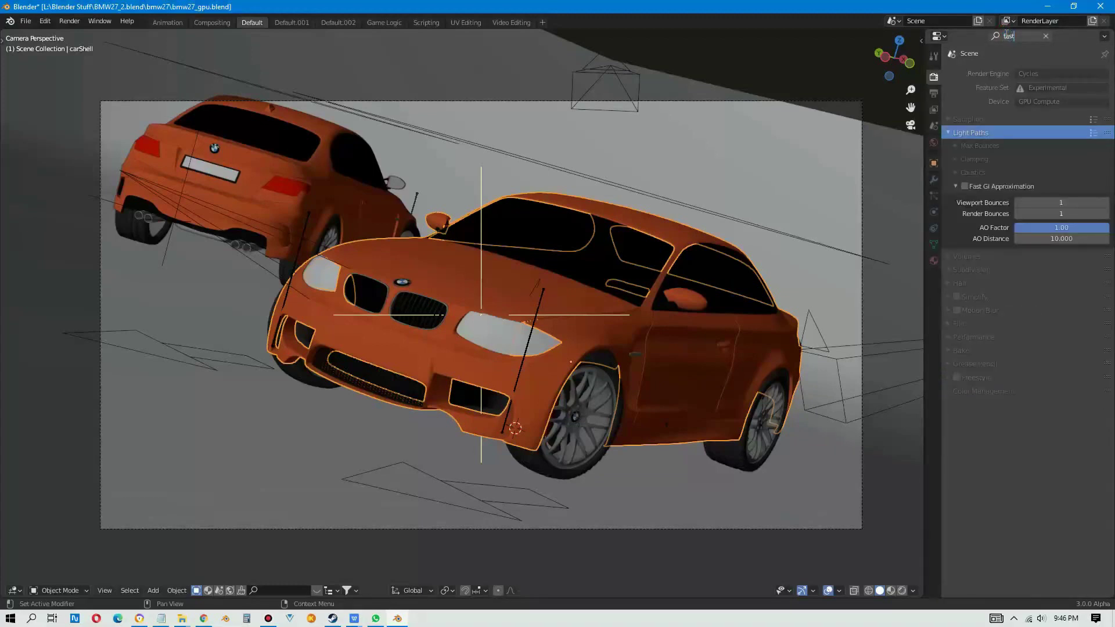
{"action": "key", "text": "Return"}
{"action": "left_click", "coordinate": [964, 186]}
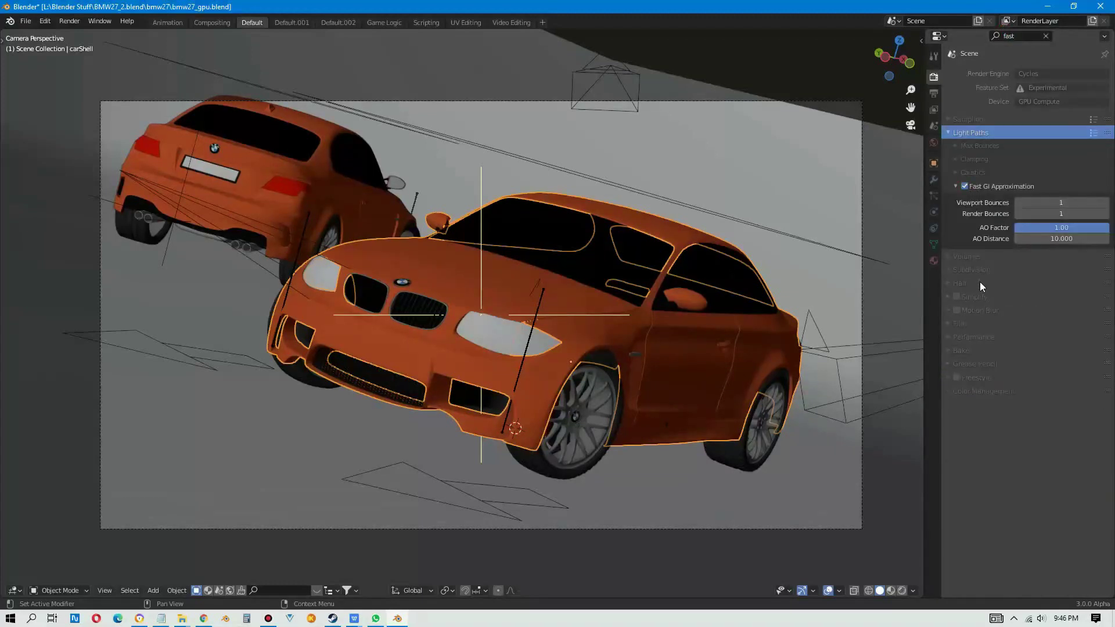
{"action": "left_click", "coordinate": [1045, 36]}
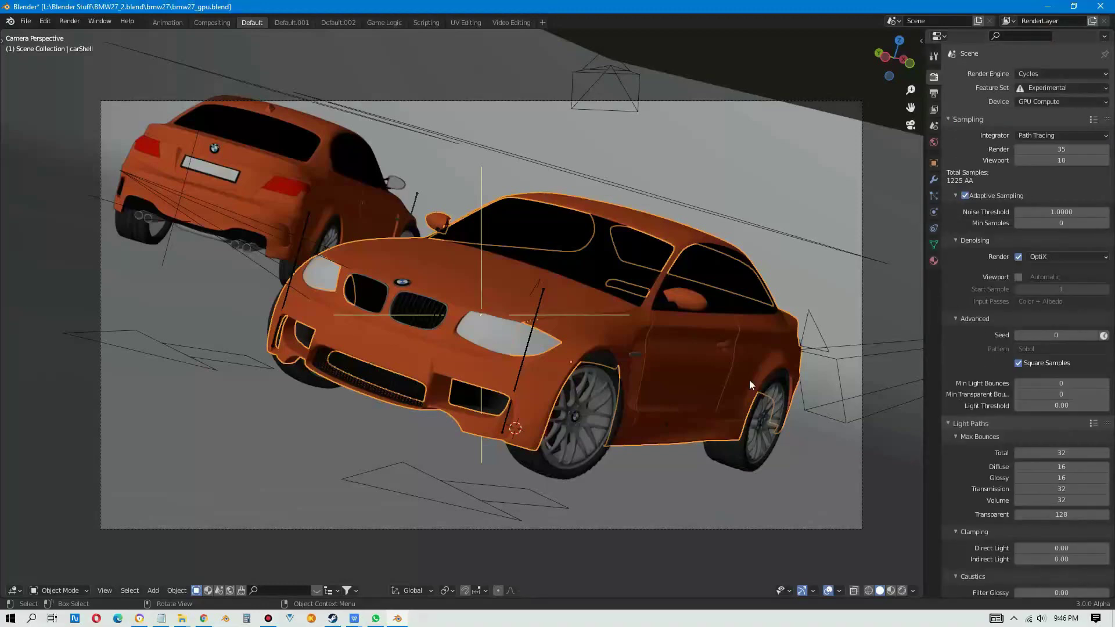
{"action": "scroll", "coordinate": [504, 299], "scroll_direction": "up", "scroll_amount": 2}
{"action": "scroll", "coordinate": [504, 300], "scroll_direction": "up", "scroll_amount": 1}
{"action": "scroll", "coordinate": [257, 120], "scroll_direction": "down", "scroll_amount": 2}
{"action": "scroll", "coordinate": [171, 93], "scroll_direction": "up", "scroll_amount": 1}
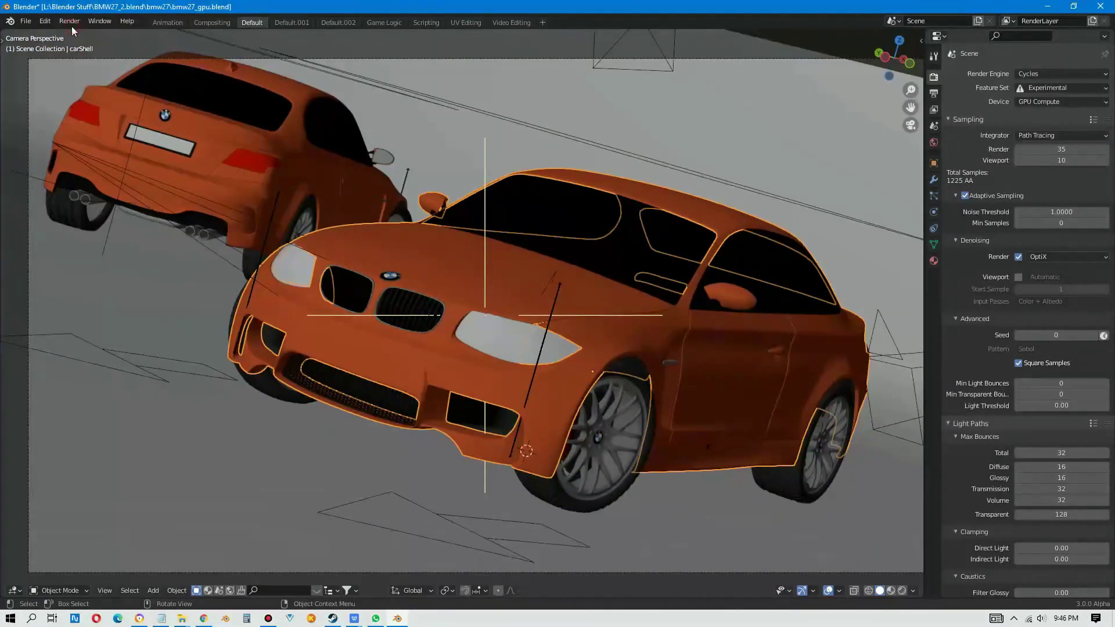
Step: Render frame 1 with the tweaked settings in 5.13 s, close the result, and quit Blender
{"action": "left_click", "coordinate": [69, 21]}
{"action": "left_click", "coordinate": [77, 34]}
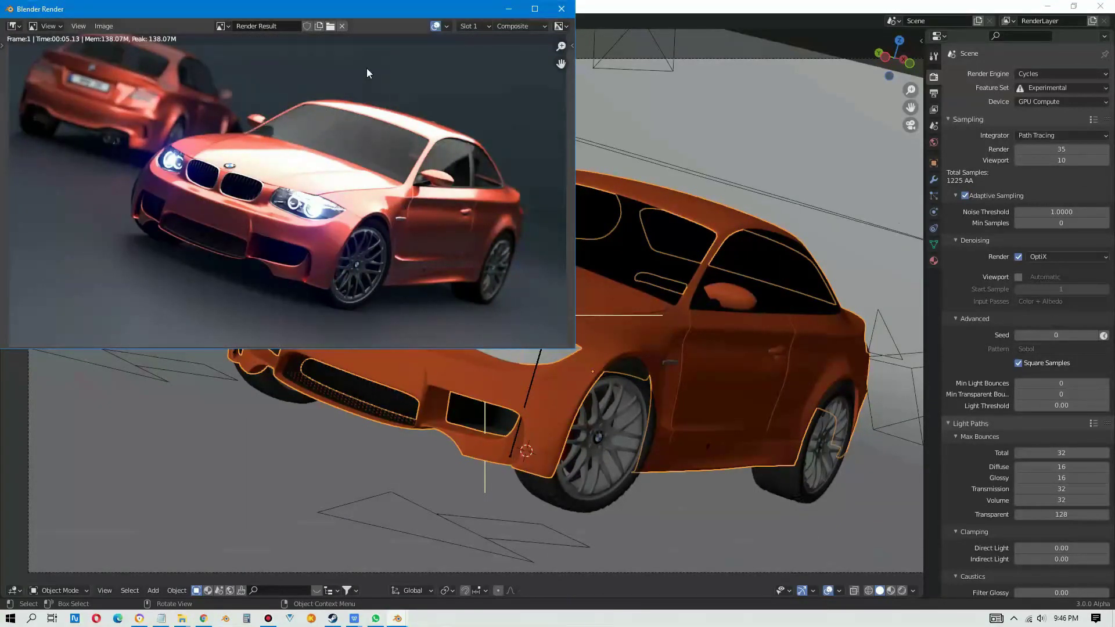
{"action": "left_click", "coordinate": [561, 8]}
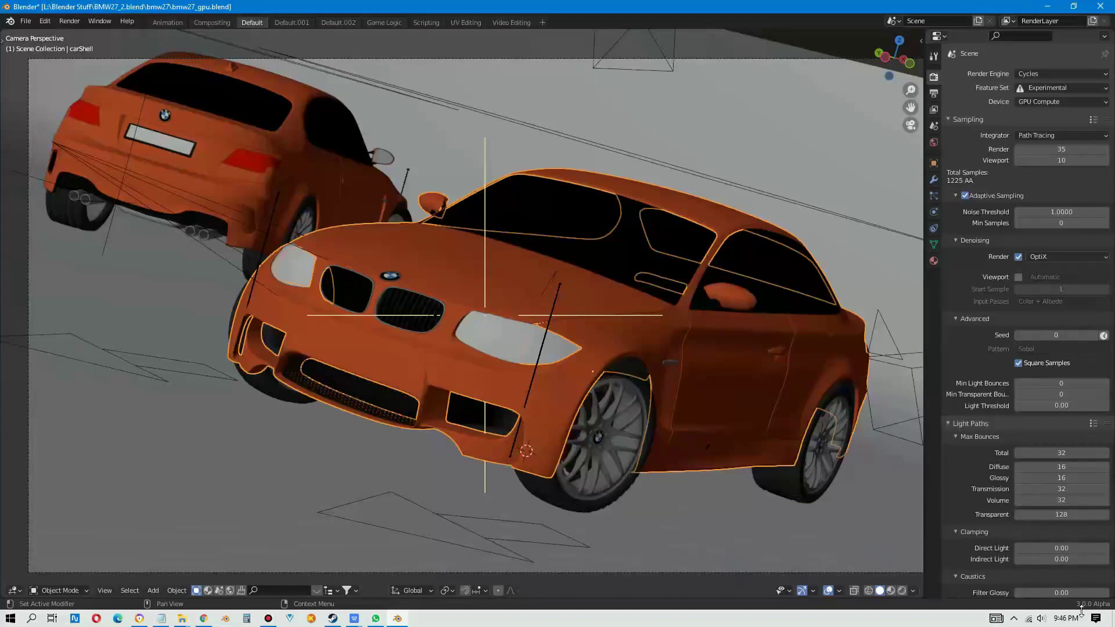
{"action": "left_click", "coordinate": [1101, 8]}
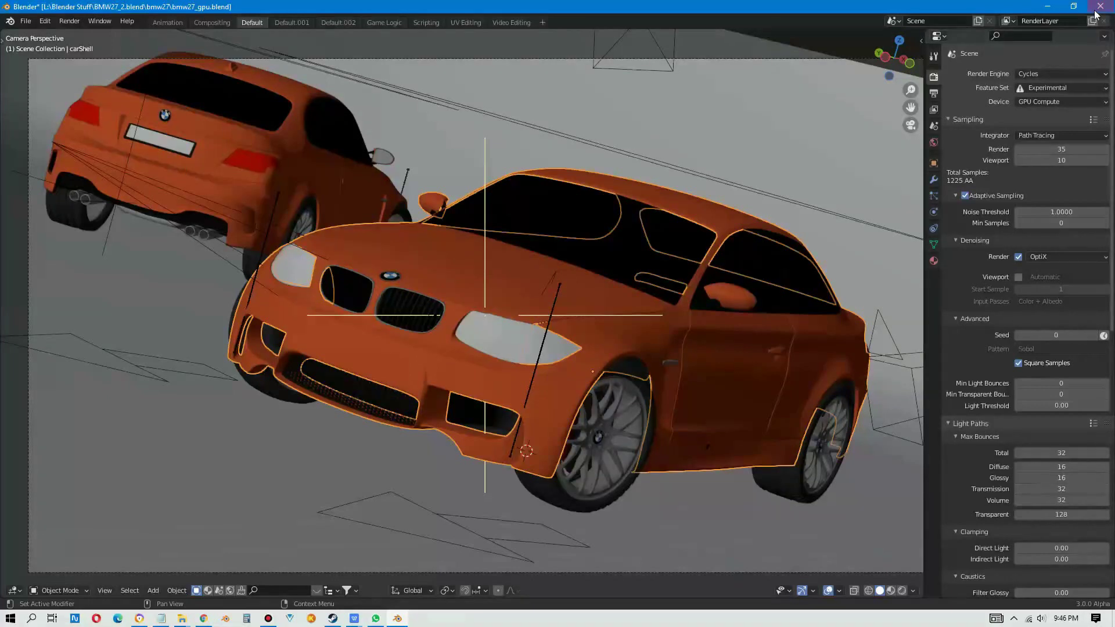
Step: Quit without saving, create a desktop shortcut to blender.exe, and test-launch it
{"action": "left_click", "coordinate": [598, 335]}
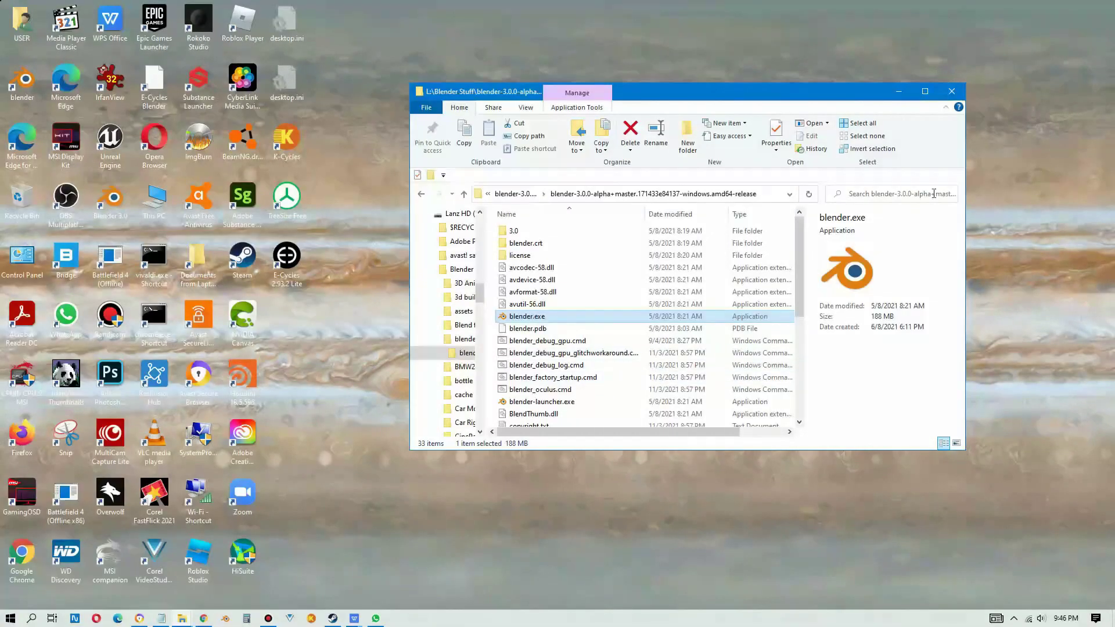
{"action": "right_click", "coordinate": [529, 317]}
{"action": "mouse_move", "coordinate": [575, 503]}
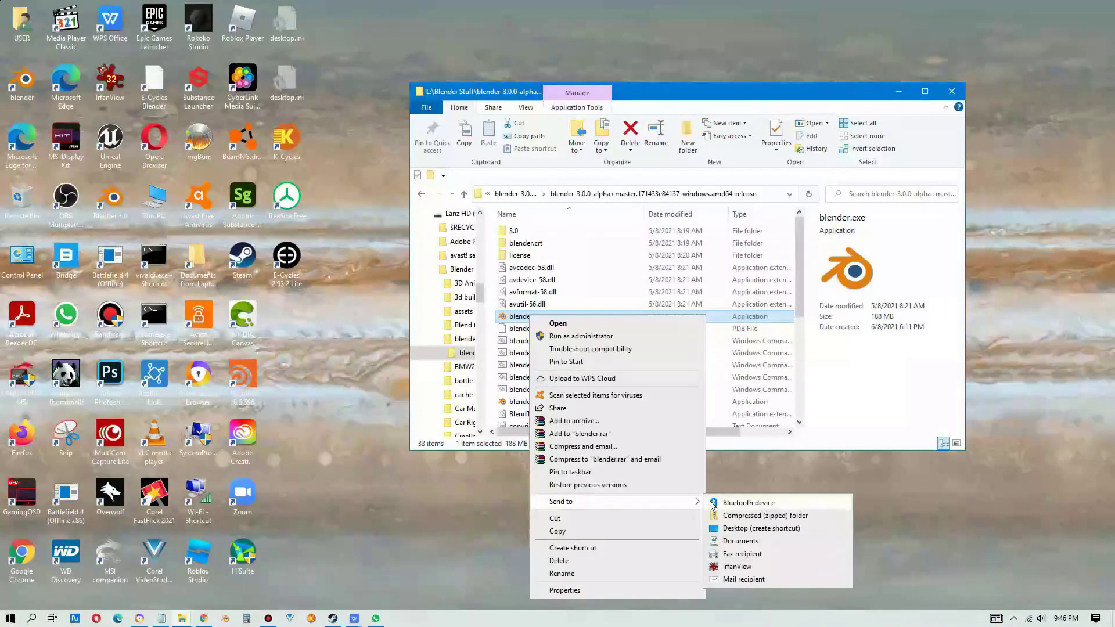
{"action": "left_click", "coordinate": [768, 529]}
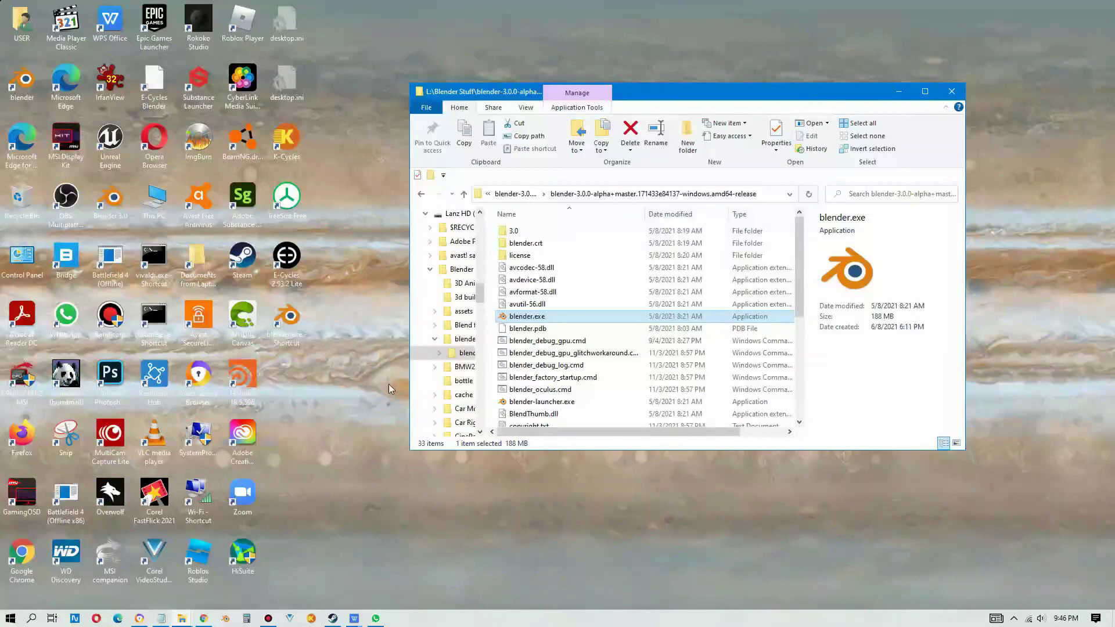
{"action": "double_click", "coordinate": [293, 340]}
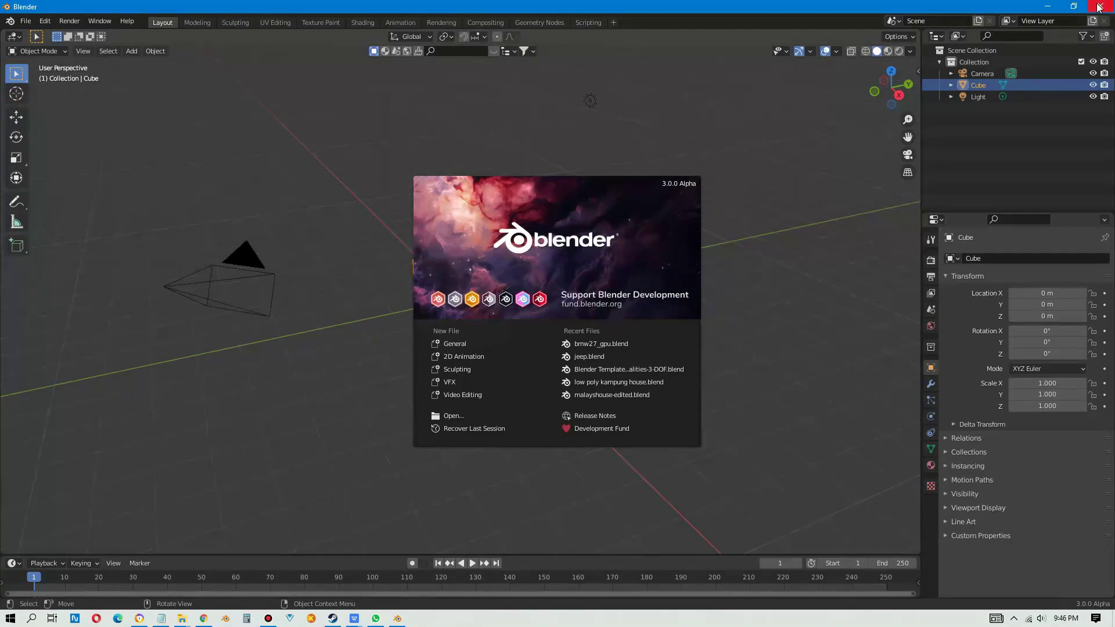
{"action": "left_click", "coordinate": [1098, 7]}
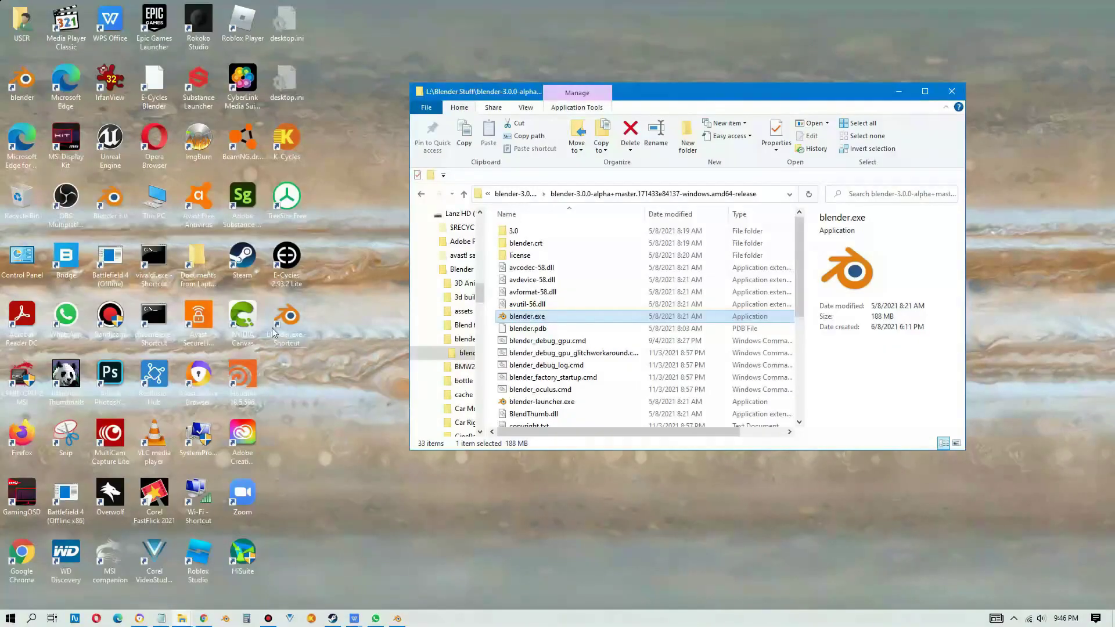
Step: Rename the desktop shortcut to 'Blender 3.00 Alpha'
{"action": "left_click", "coordinate": [274, 332]}
{"action": "left_click", "coordinate": [302, 344]}
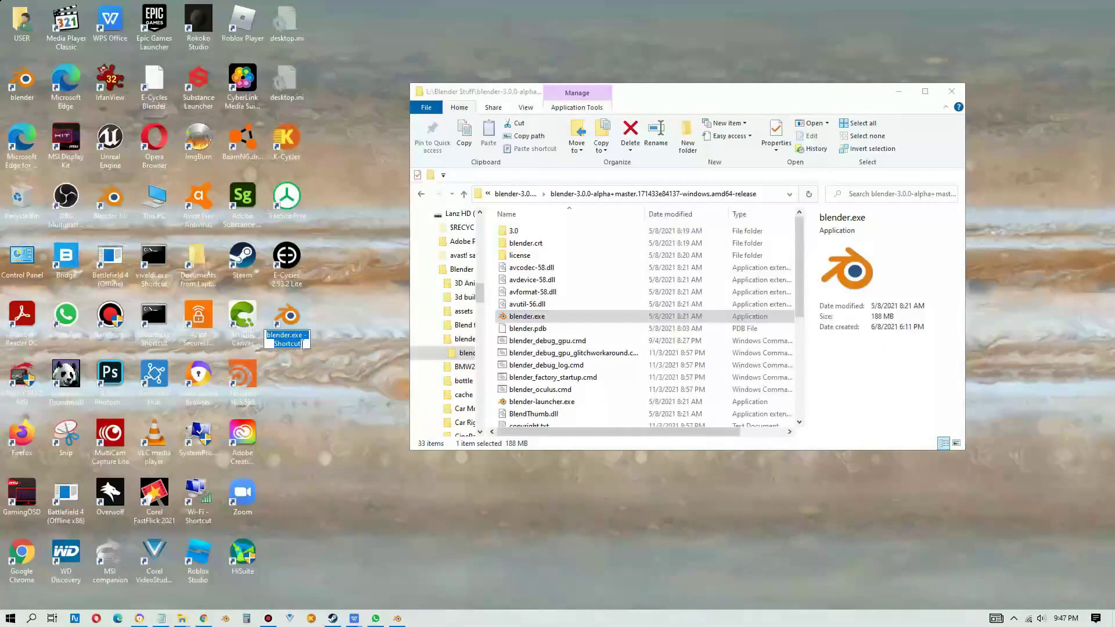
{"action": "type", "text": "Blender"}
{"action": "key", "text": "Return"}
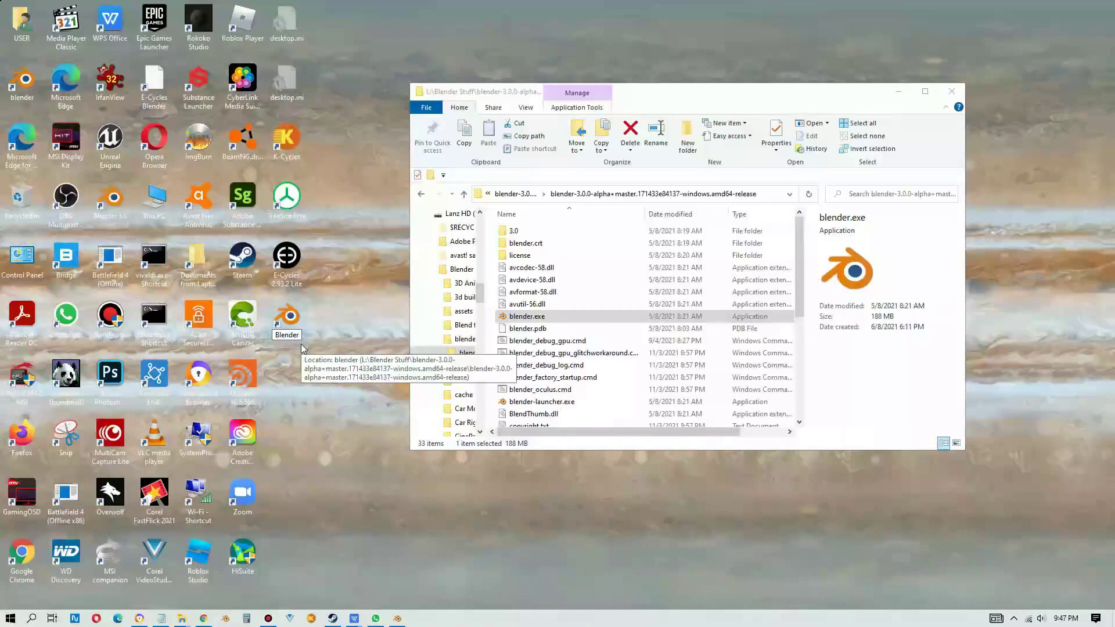
{"action": "type", "text": "Cycle"}
{"action": "key", "text": "BackSpace"}
{"action": "key", "text": "BackSpace"}
{"action": "key", "text": "BackSpace"}
{"action": "key", "text": "BackSpace"}
{"action": "key", "text": "BackSpace"}
{"action": "key", "text": "BackSpace"}
{"action": "type", "text": "3.00"}
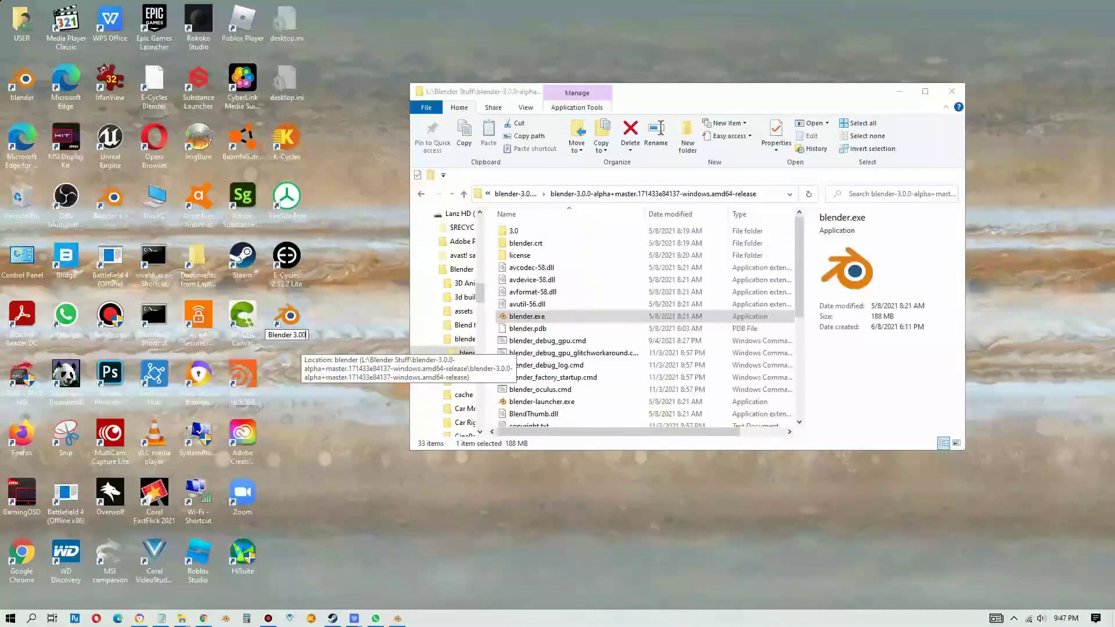
{"action": "type", "text": " Alpla"}
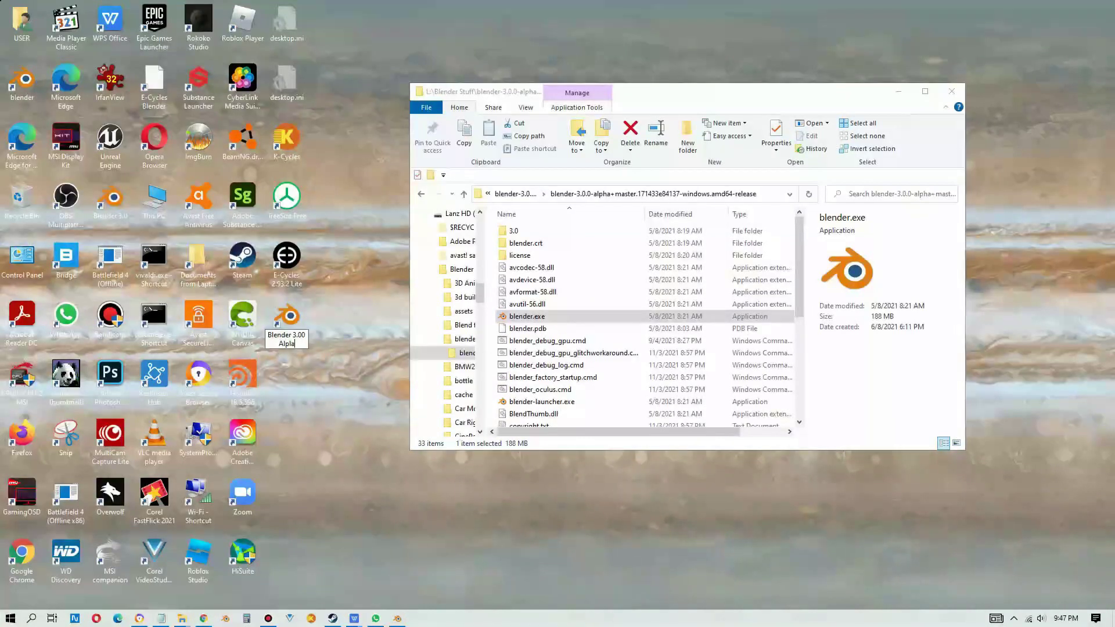
{"action": "key", "text": "BackSpace"}
{"action": "key", "text": "BackSpace"}
{"action": "type", "text": "ha"}
{"action": "key", "text": "Return"}
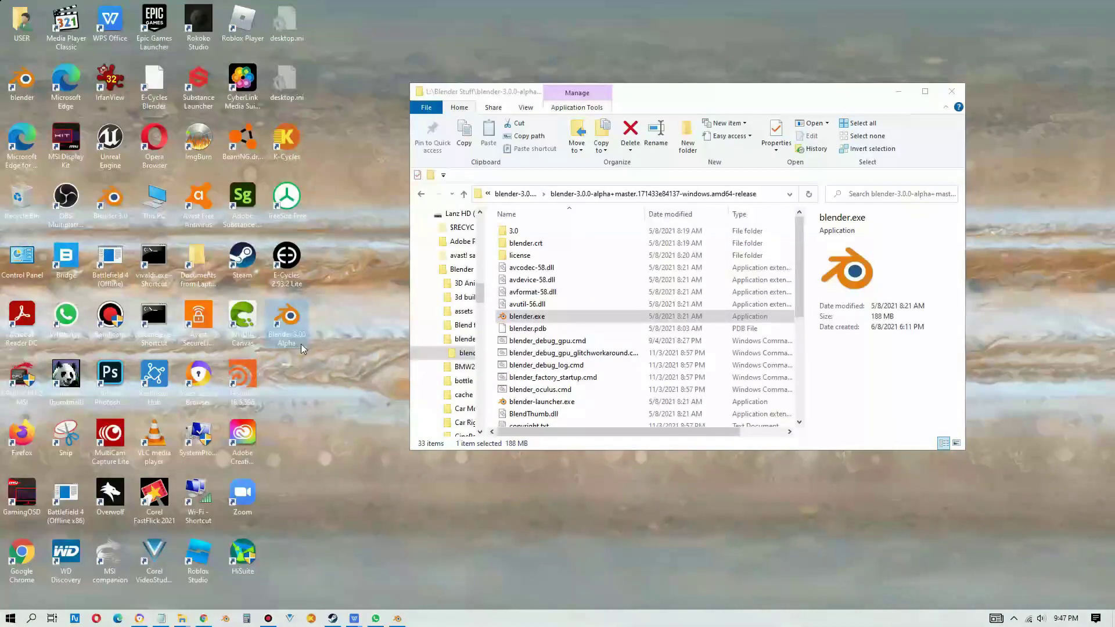
Step: Deselect the renamed Blender 3.00 Alpha shortcut on the desktop
{"action": "left_click", "coordinate": [353, 308]}
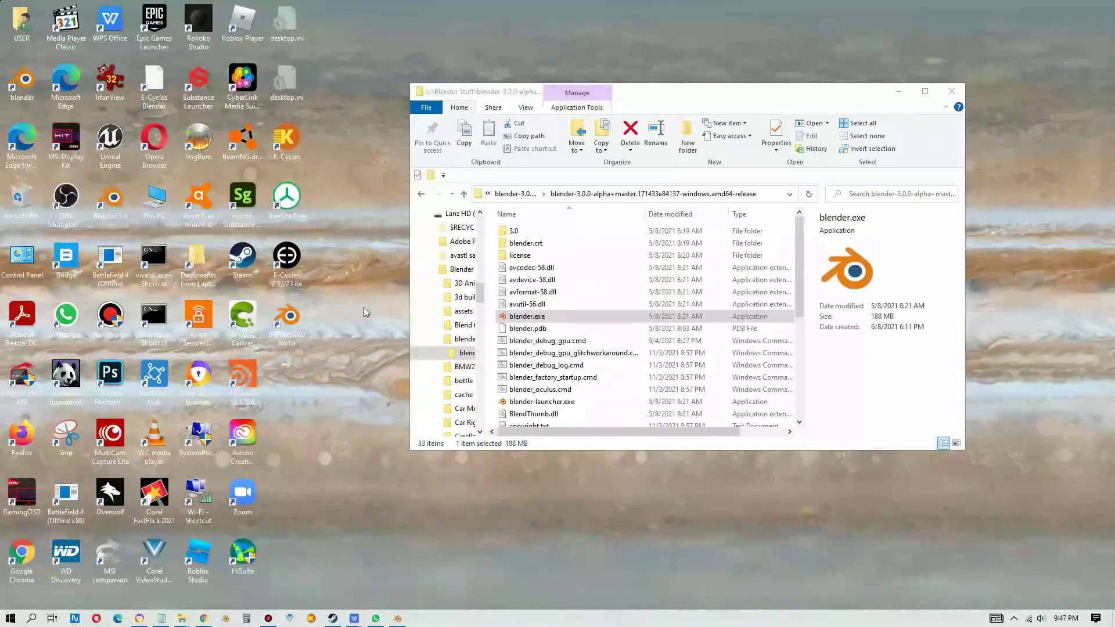